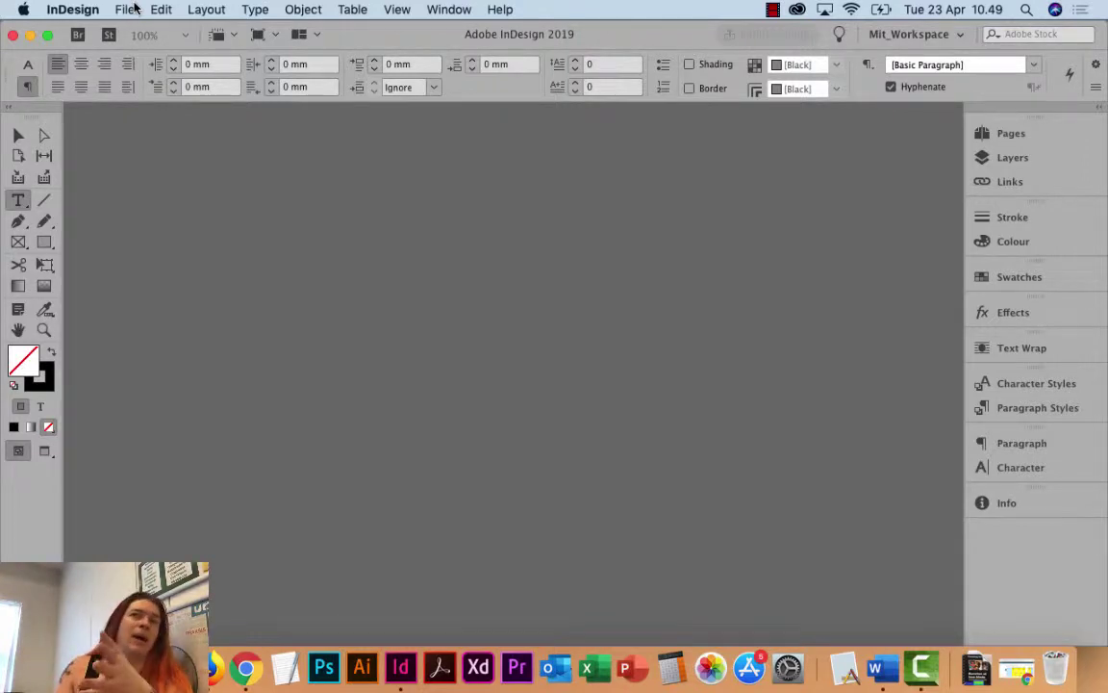
Create a one-page portrait A4 print document, 210 x 297 mm, with facing pages and 12,7 mm margins
{"action": "left_click", "coordinate": [134, 7]}
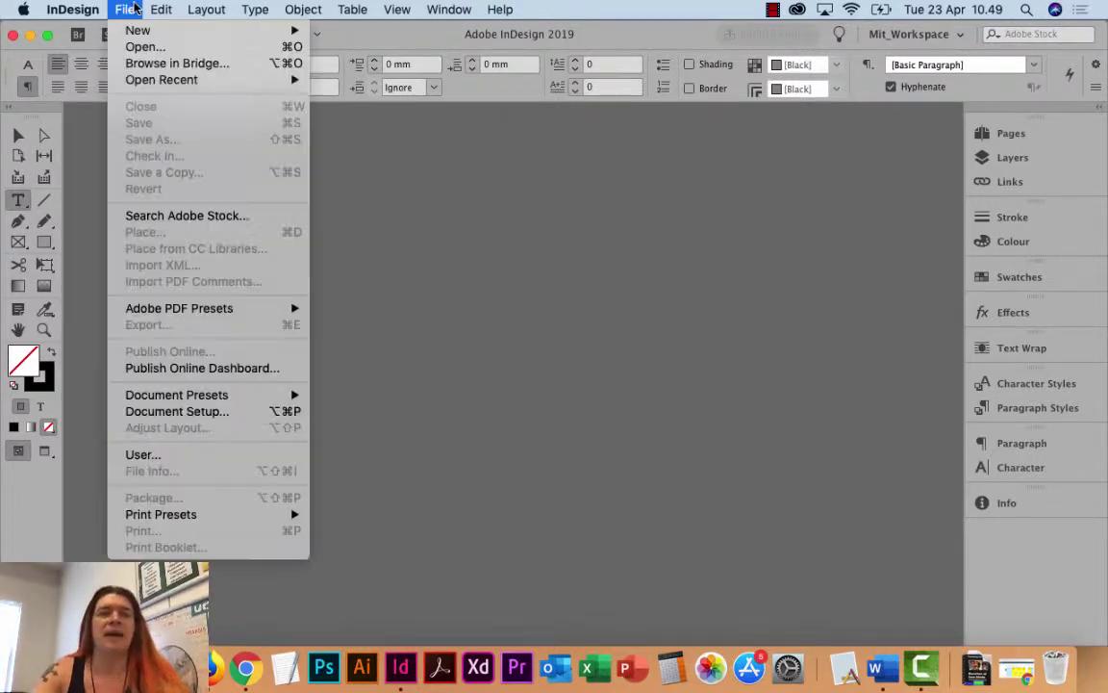
{"action": "mouse_move", "coordinate": [137, 30]}
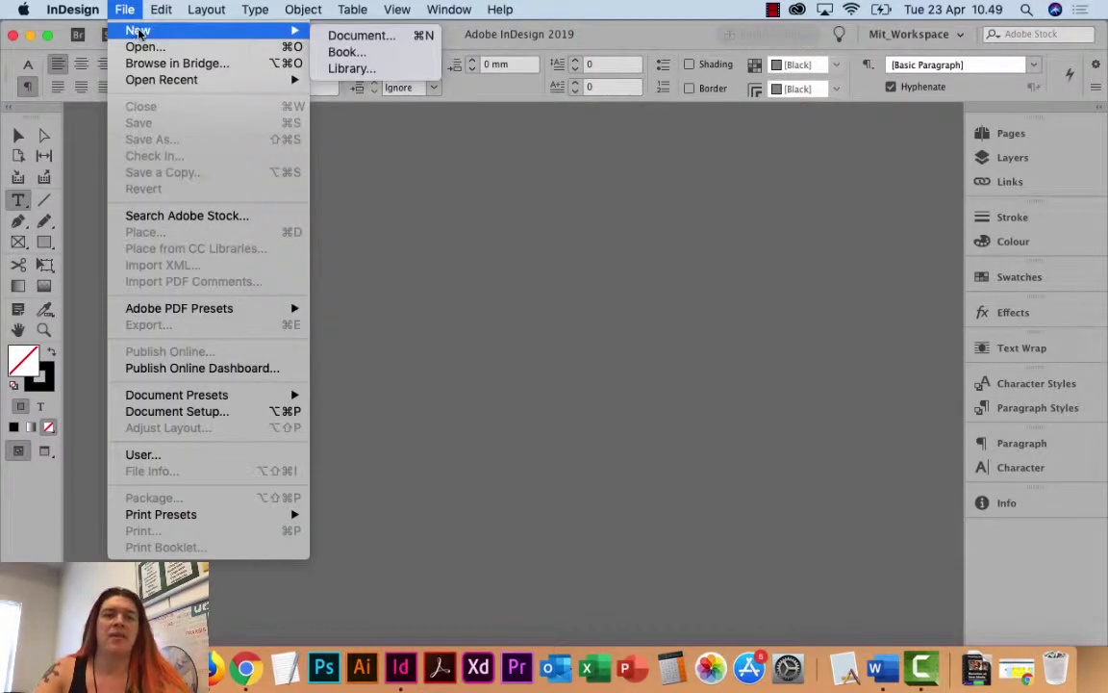
{"action": "left_click", "coordinate": [338, 39]}
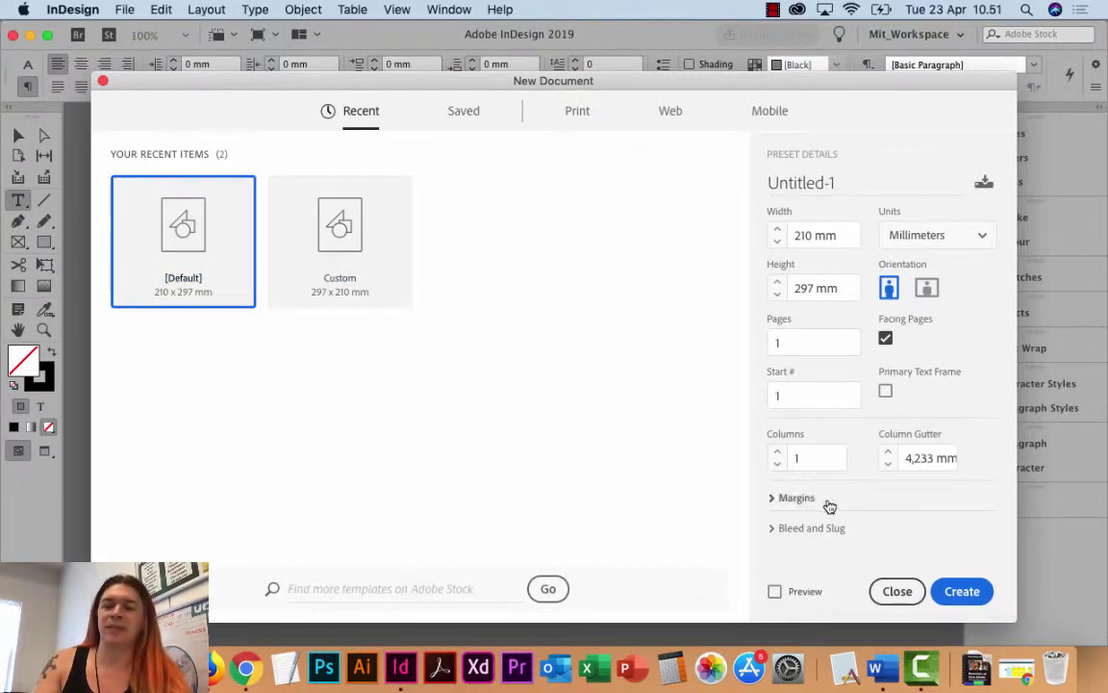
{"action": "left_click", "coordinate": [779, 499]}
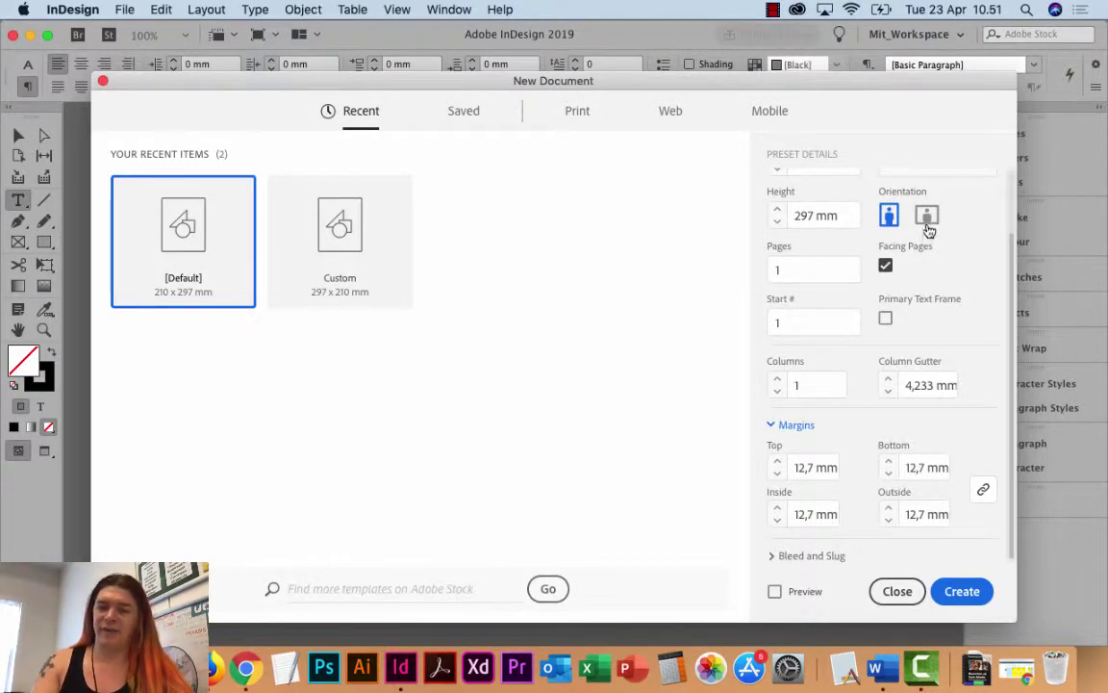
{"action": "scroll", "coordinate": [908, 248], "scroll_direction": "up", "scroll_amount": 2}
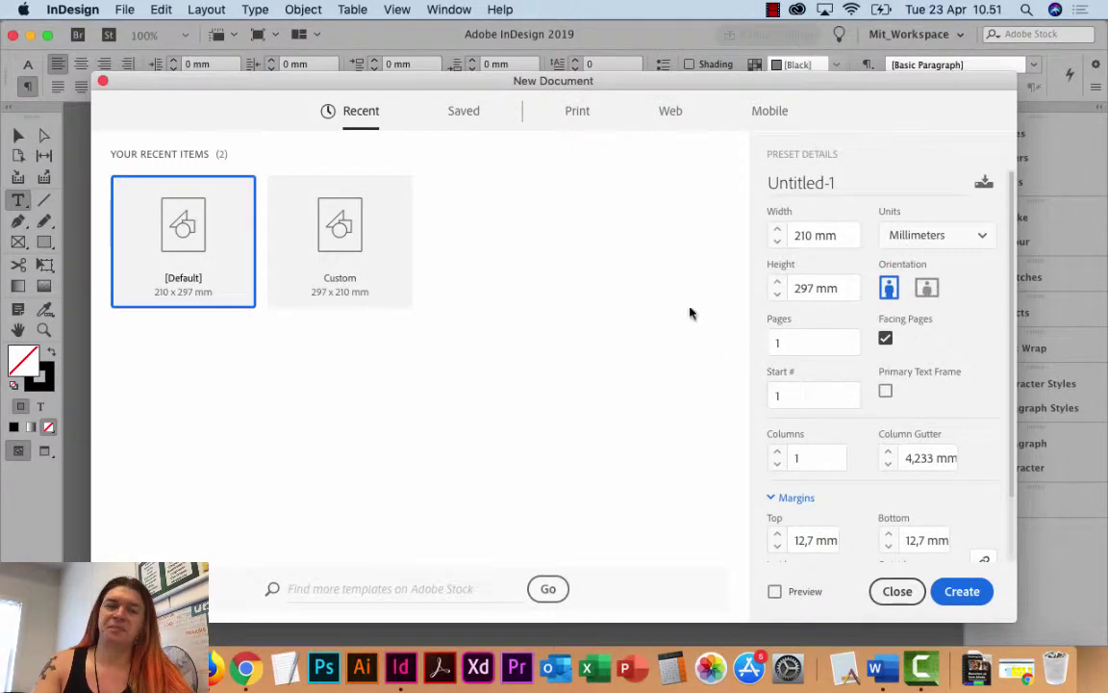
{"action": "left_click", "coordinate": [577, 112]}
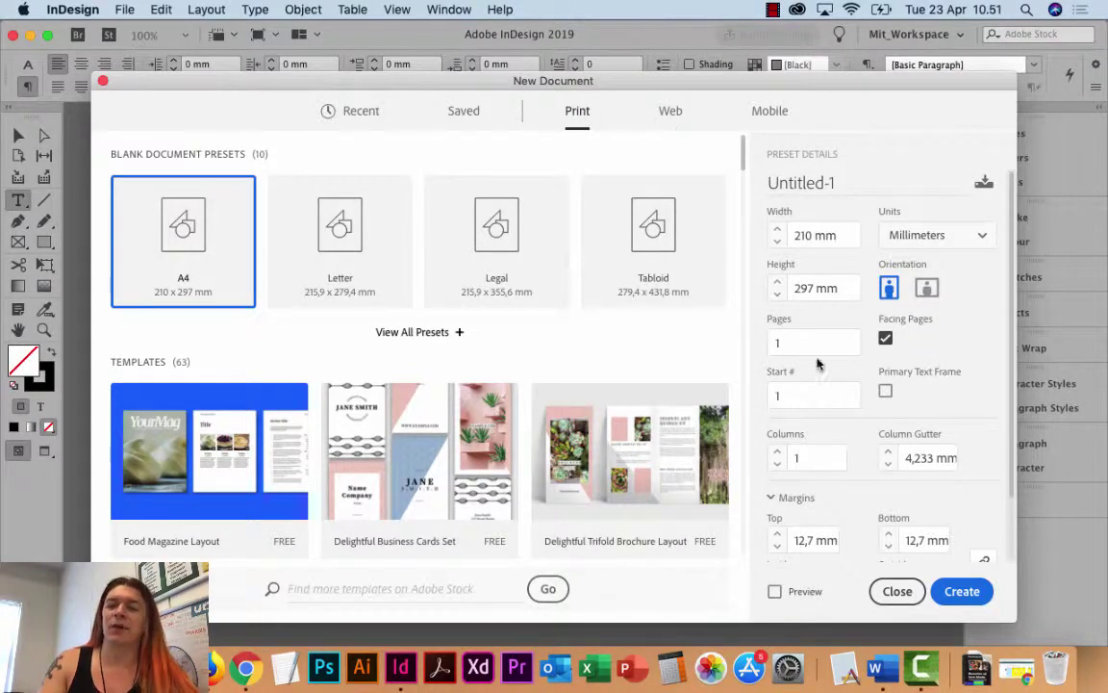
{"action": "left_click", "coordinate": [959, 591]}
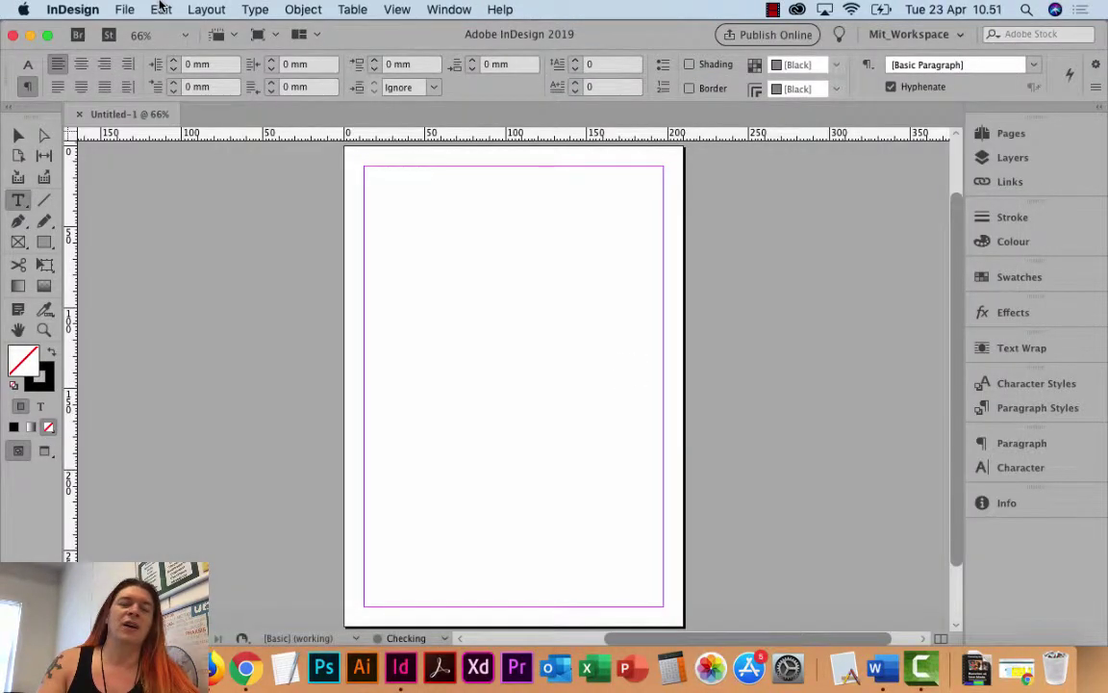
Set the RGB working space to Adobe RGB (1998) in the colour settings
{"action": "left_click", "coordinate": [161, 9]}
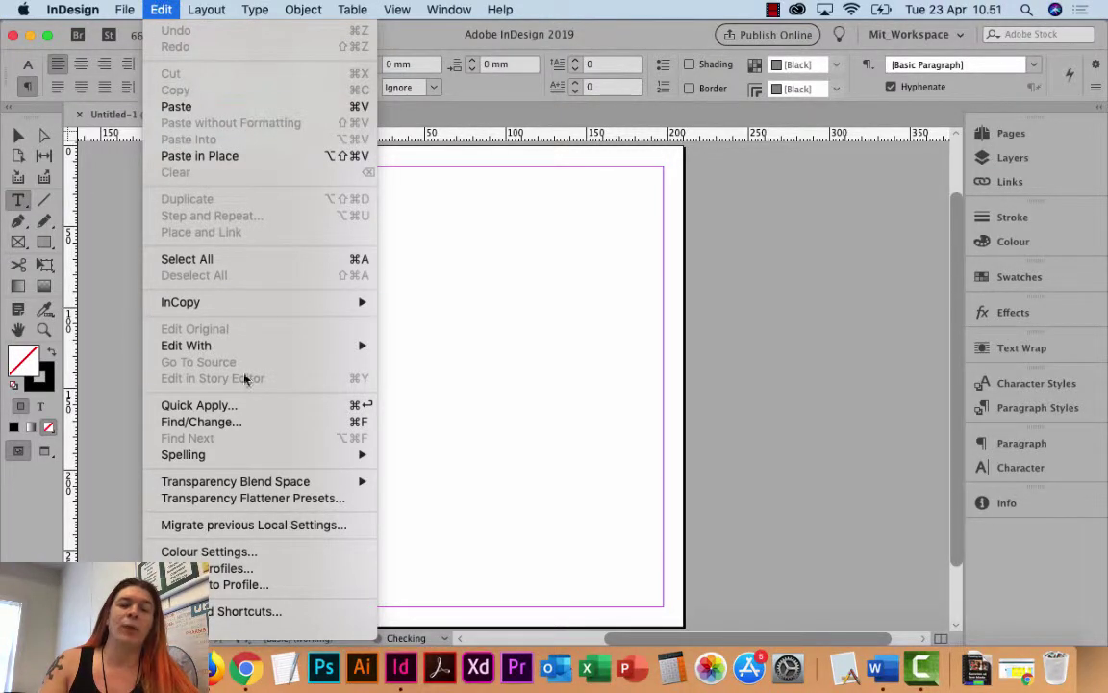
{"action": "mouse_move", "coordinate": [246, 485]}
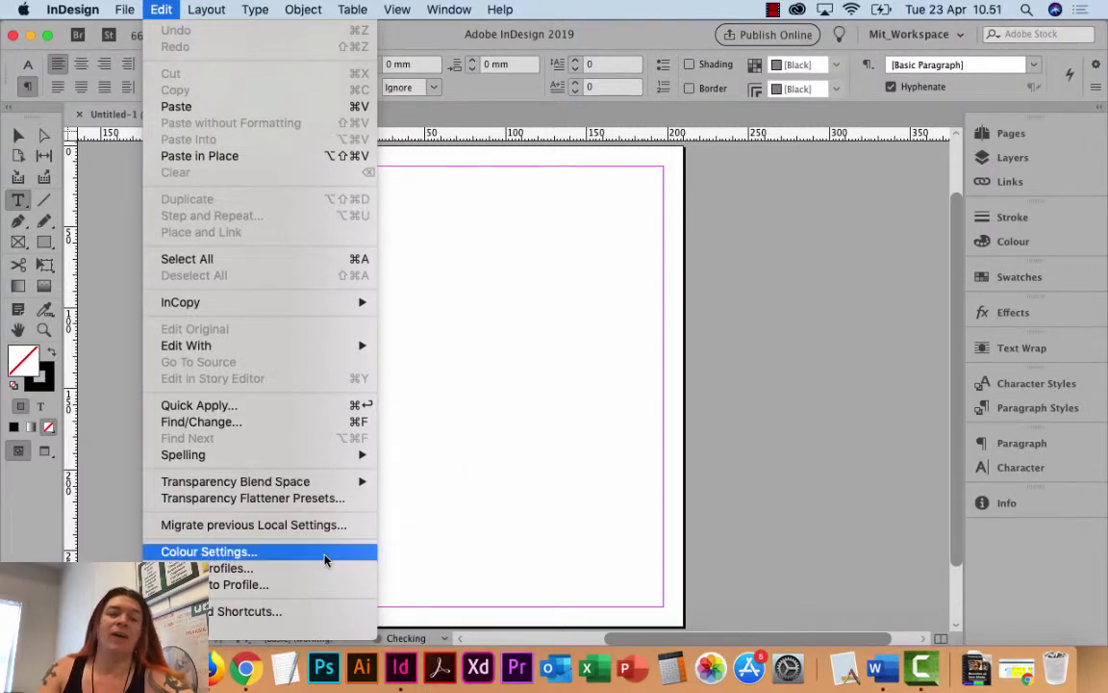
{"action": "mouse_move", "coordinate": [351, 481]}
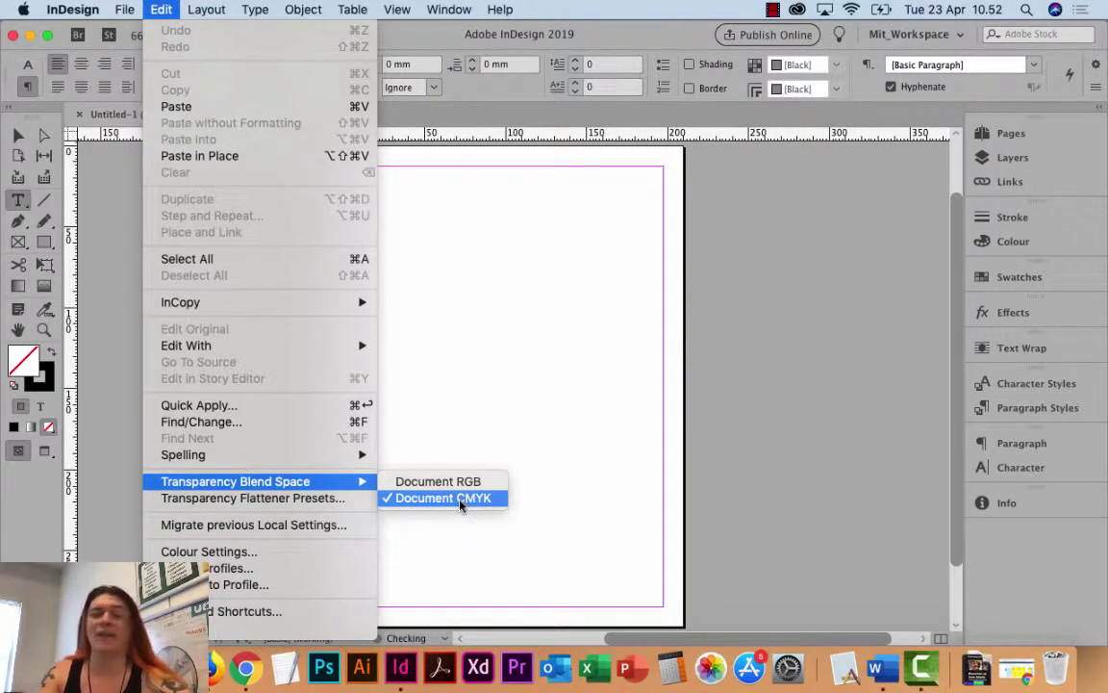
{"action": "left_click", "coordinate": [290, 558]}
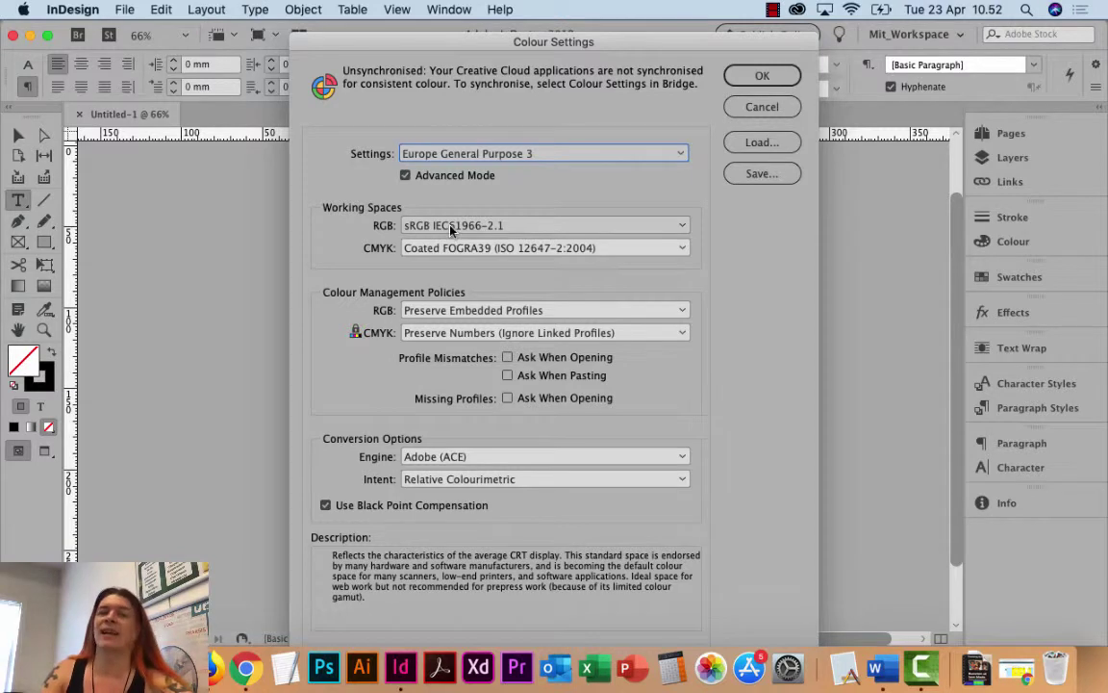
{"action": "left_click", "coordinate": [524, 156]}
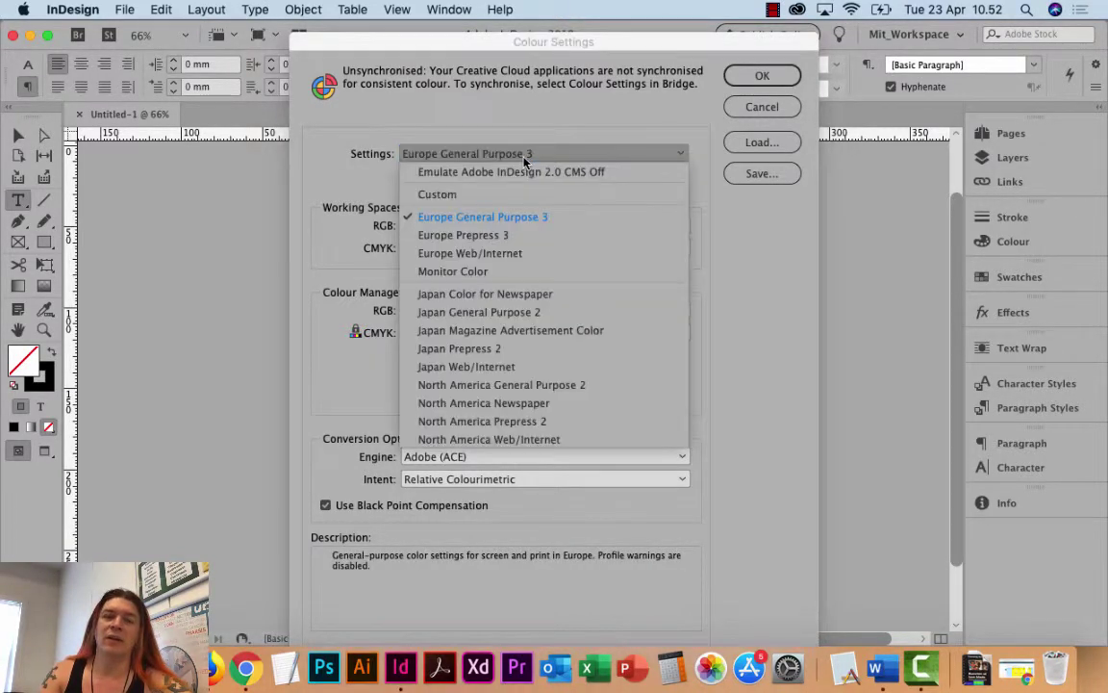
{"action": "left_click", "coordinate": [524, 157]}
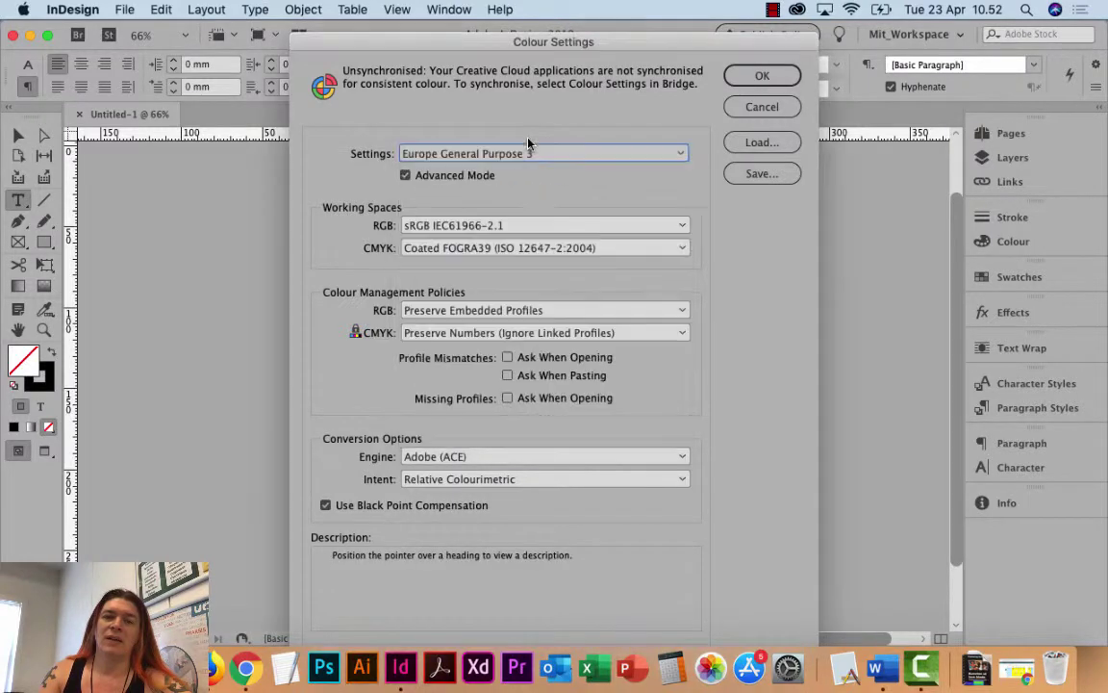
{"action": "left_click", "coordinate": [524, 227]}
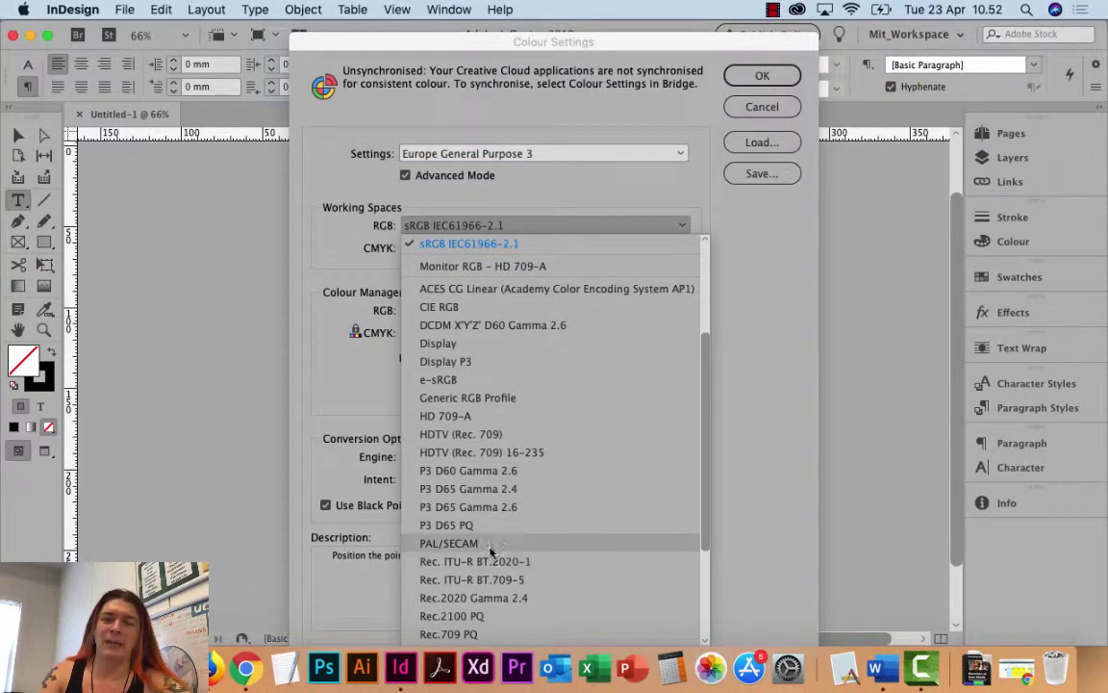
{"action": "scroll", "coordinate": [490, 548], "scroll_direction": "down", "scroll_amount": 3}
{"action": "scroll", "coordinate": [489, 539], "scroll_direction": "up", "scroll_amount": 5}
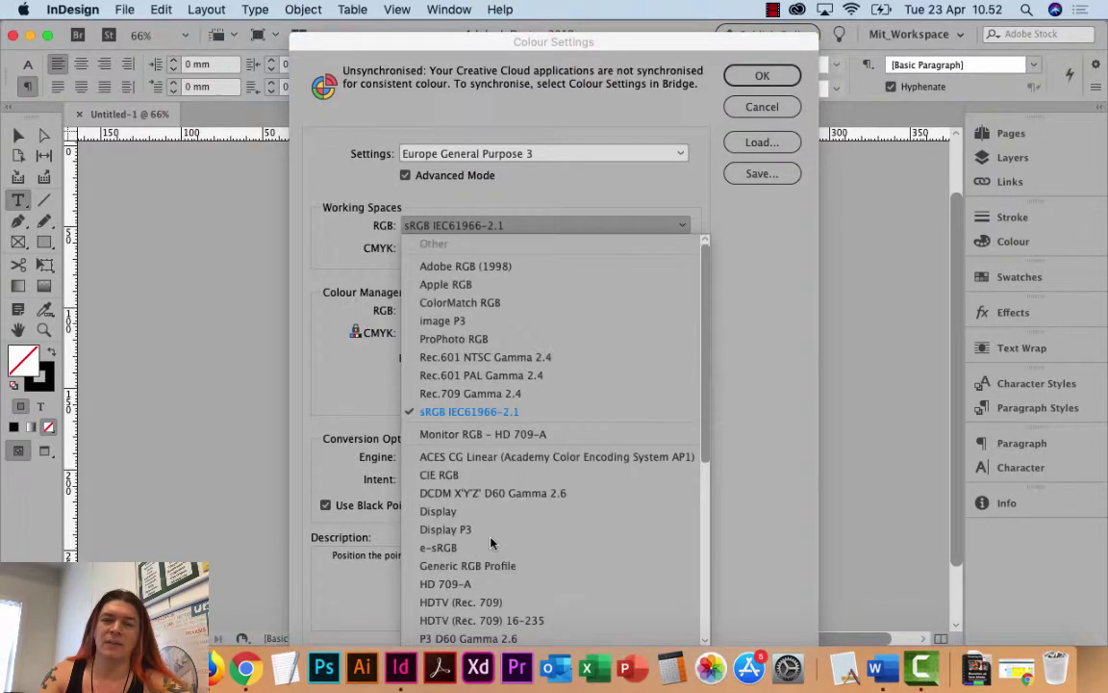
{"action": "left_click", "coordinate": [470, 266]}
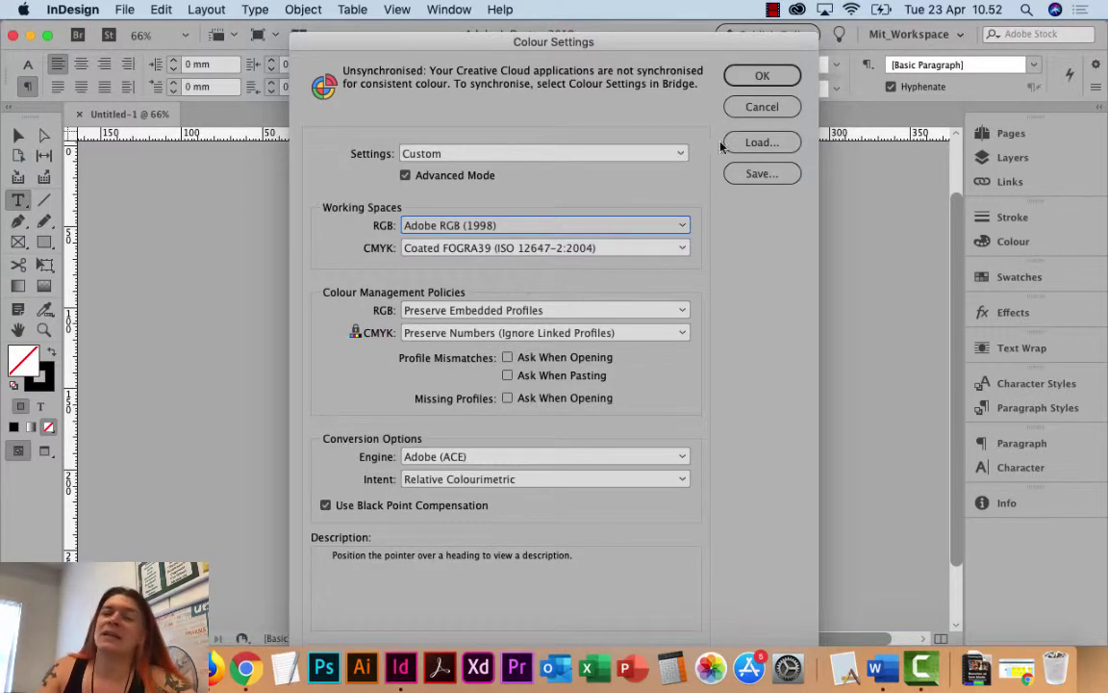
{"action": "left_click", "coordinate": [762, 76]}
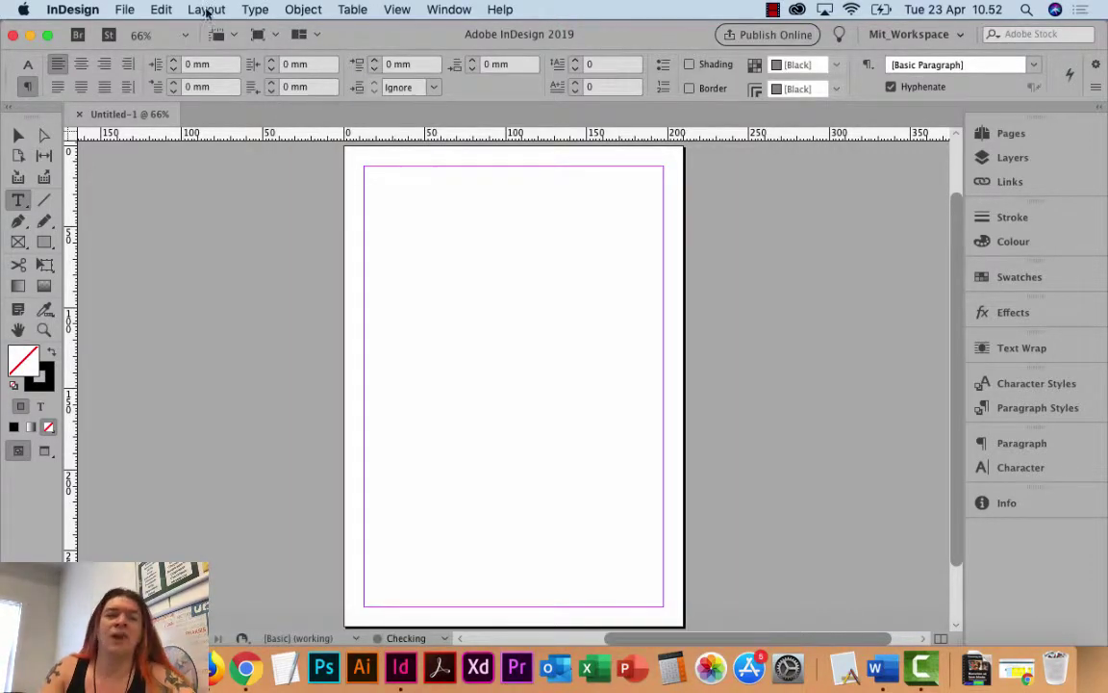
{"action": "left_click", "coordinate": [161, 10]}
{"action": "mouse_move", "coordinate": [247, 484]}
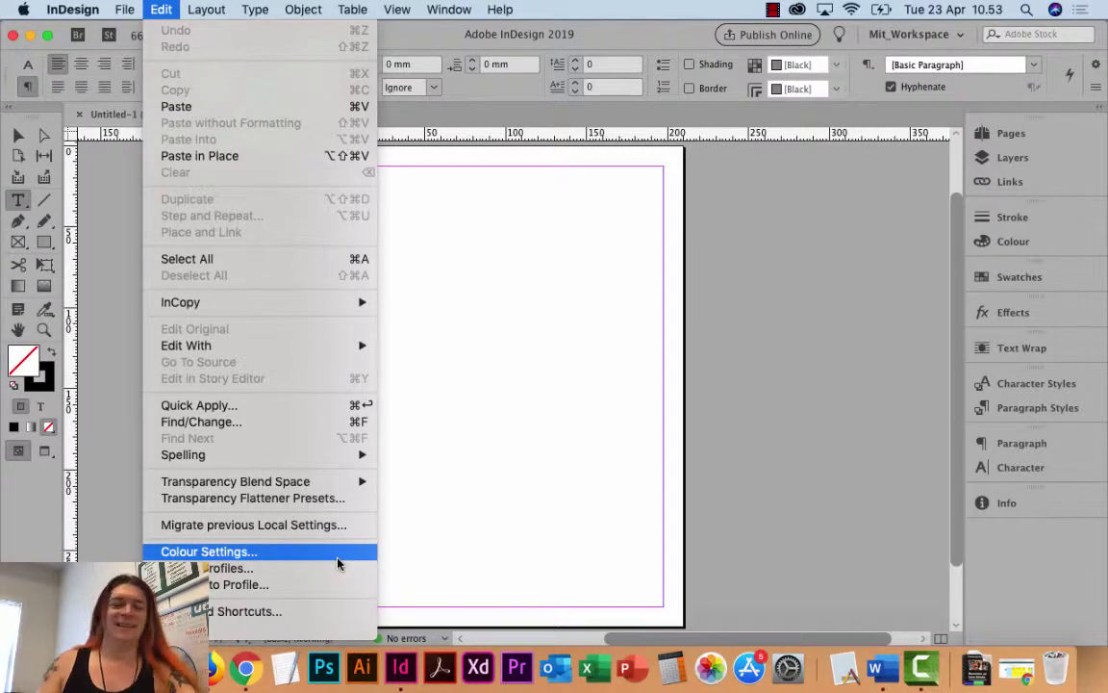
{"action": "left_click", "coordinate": [386, 561]}
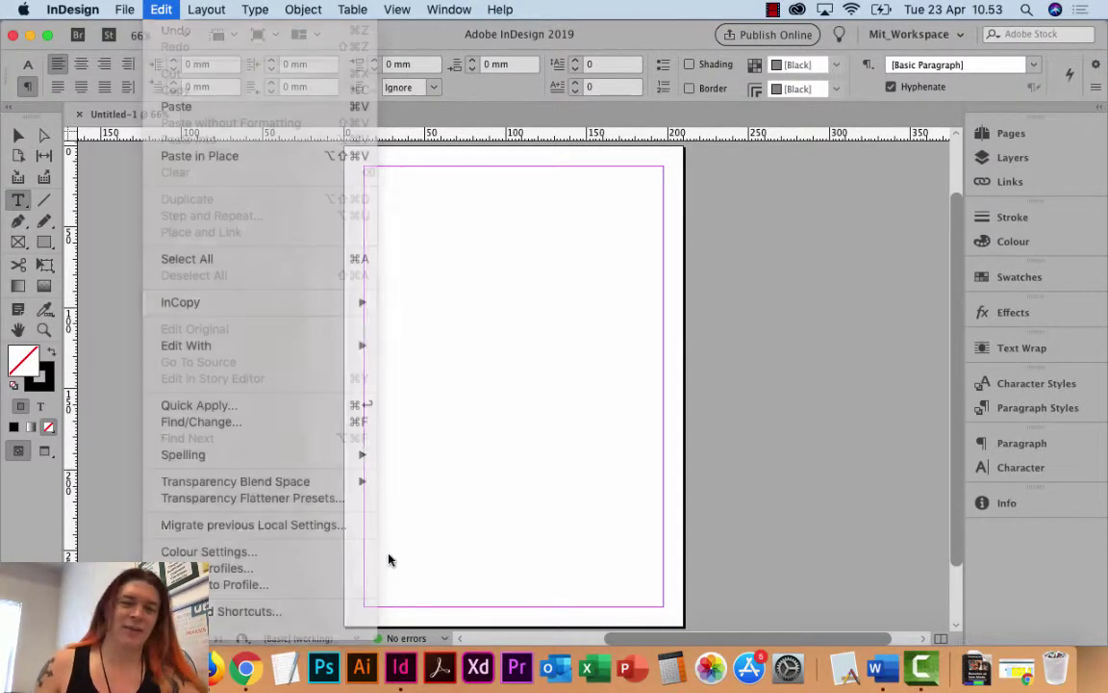
Open the A-Master spread for editing
{"action": "left_click", "coordinate": [1010, 132]}
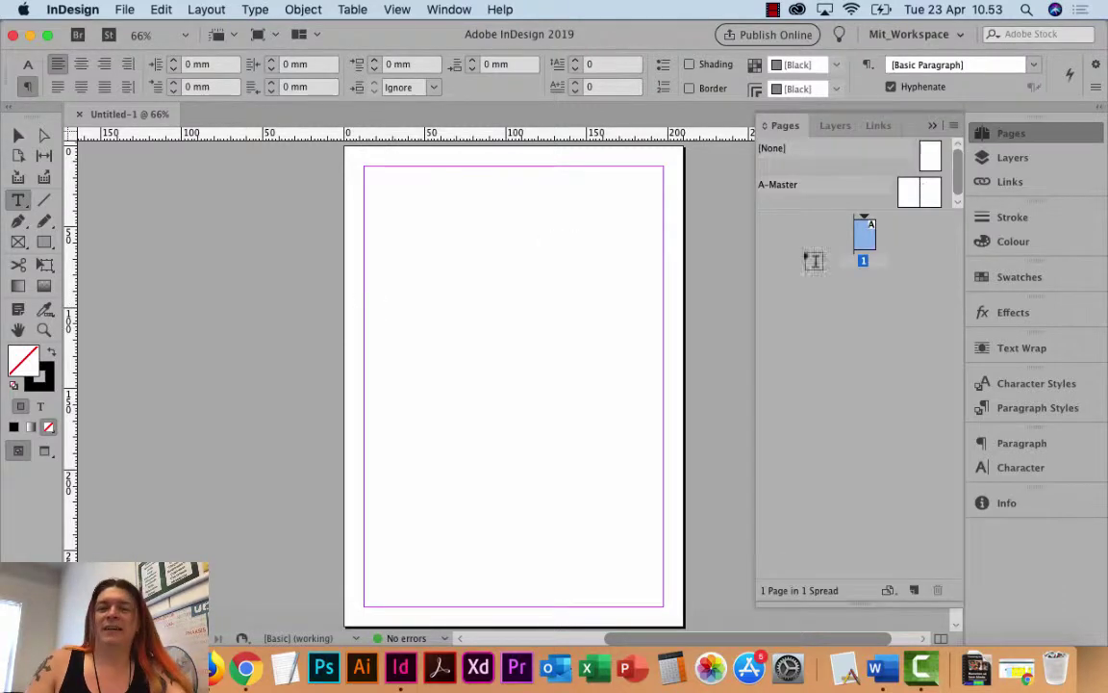
{"action": "double_click", "coordinate": [911, 200]}
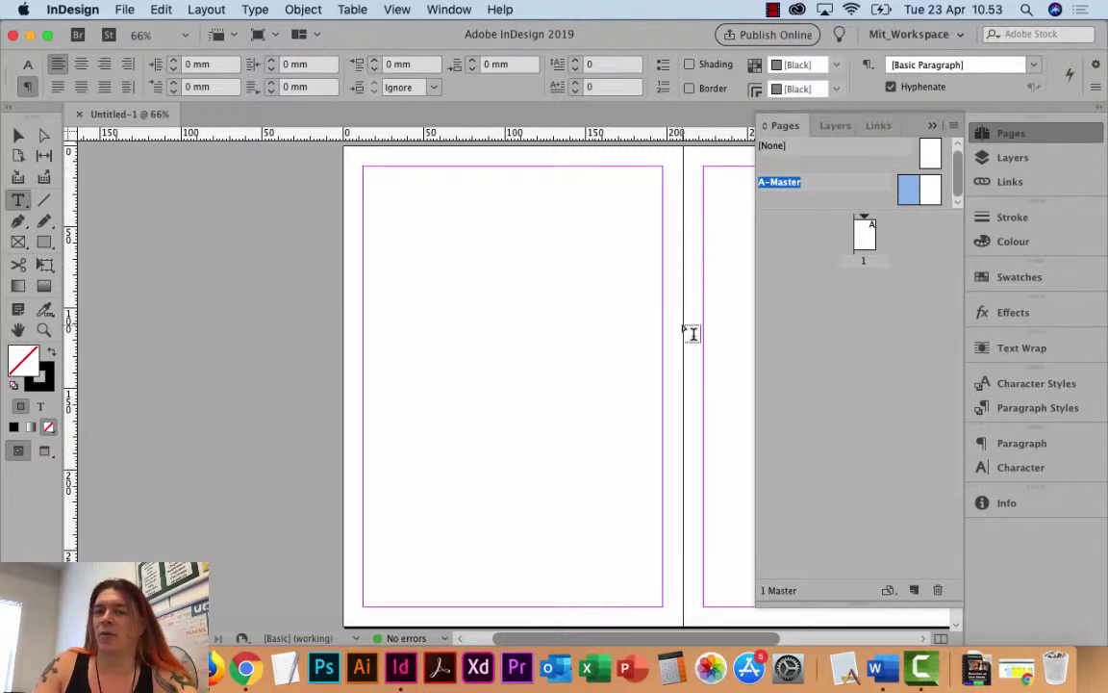
{"action": "left_click_drag", "start_coordinate": [590, 639], "coordinate": [633, 640]}
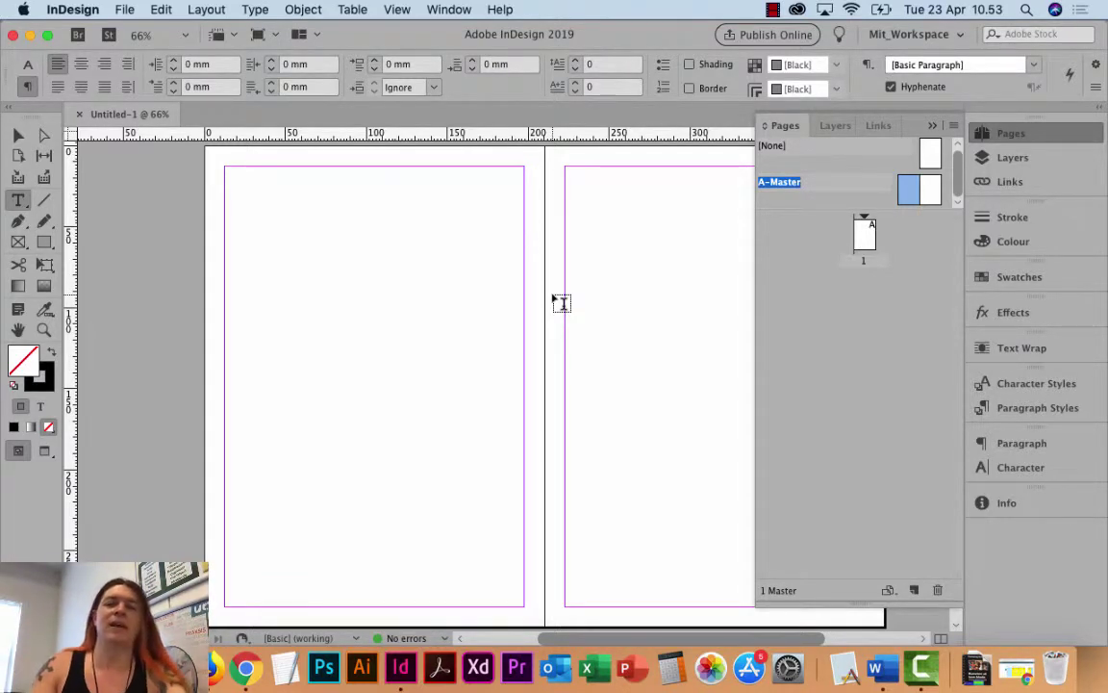
Set the number of pages in the A-Master spread to 3
{"action": "right_click", "coordinate": [782, 186]}
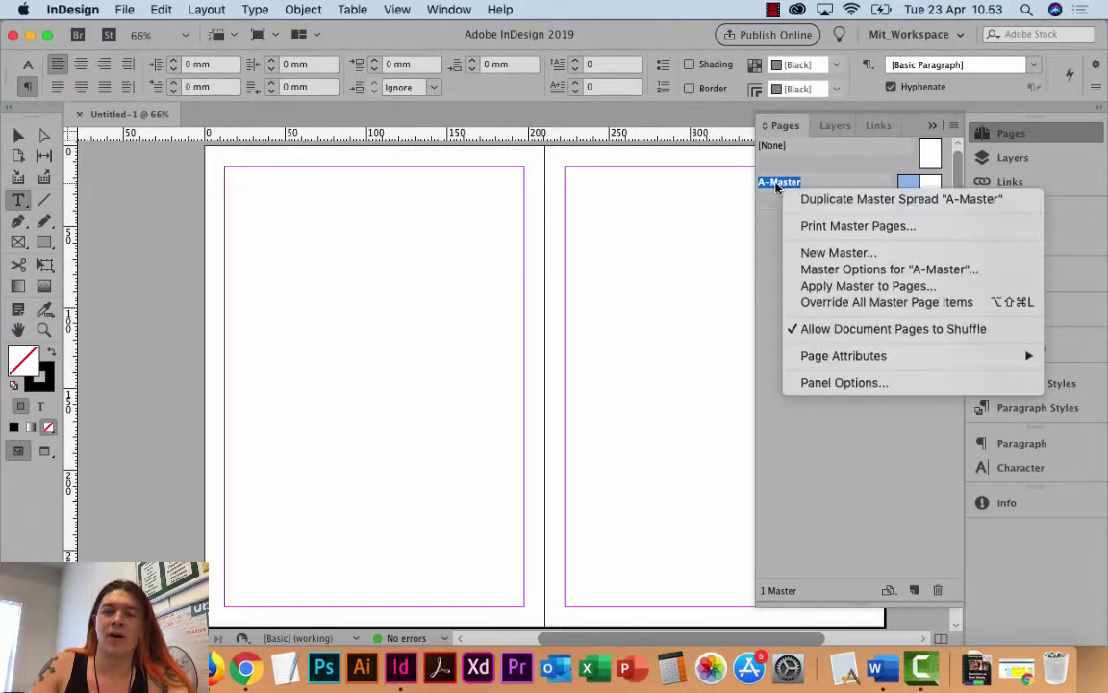
{"action": "left_click", "coordinate": [778, 184]}
{"action": "right_click", "coordinate": [778, 185]}
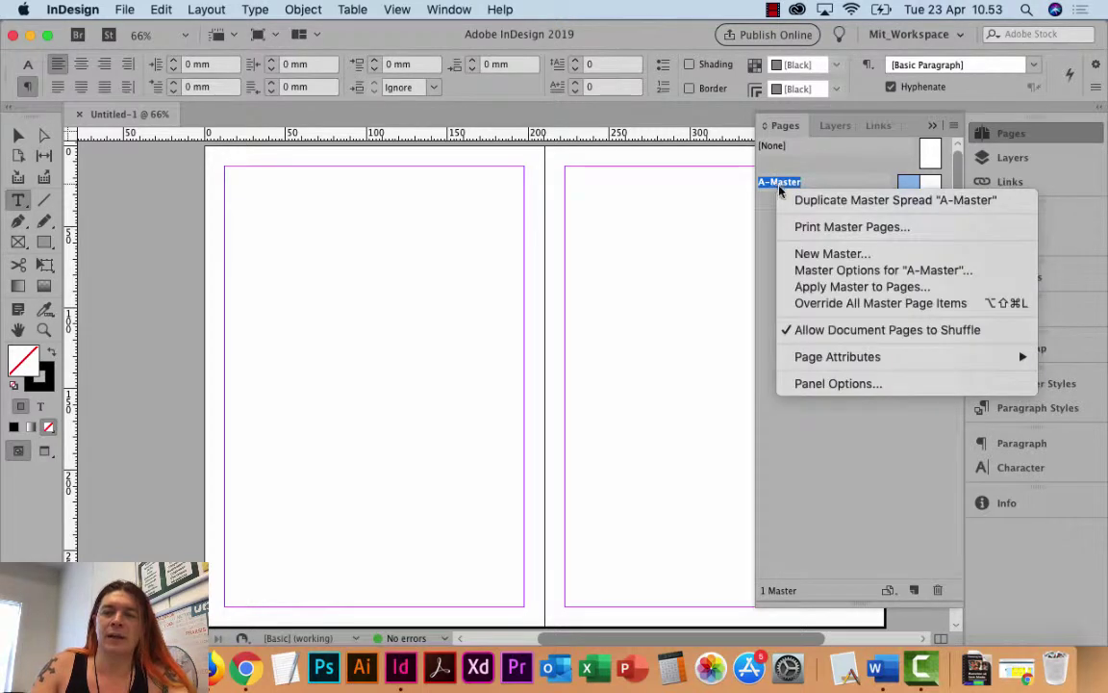
{"action": "left_click", "coordinate": [824, 272]}
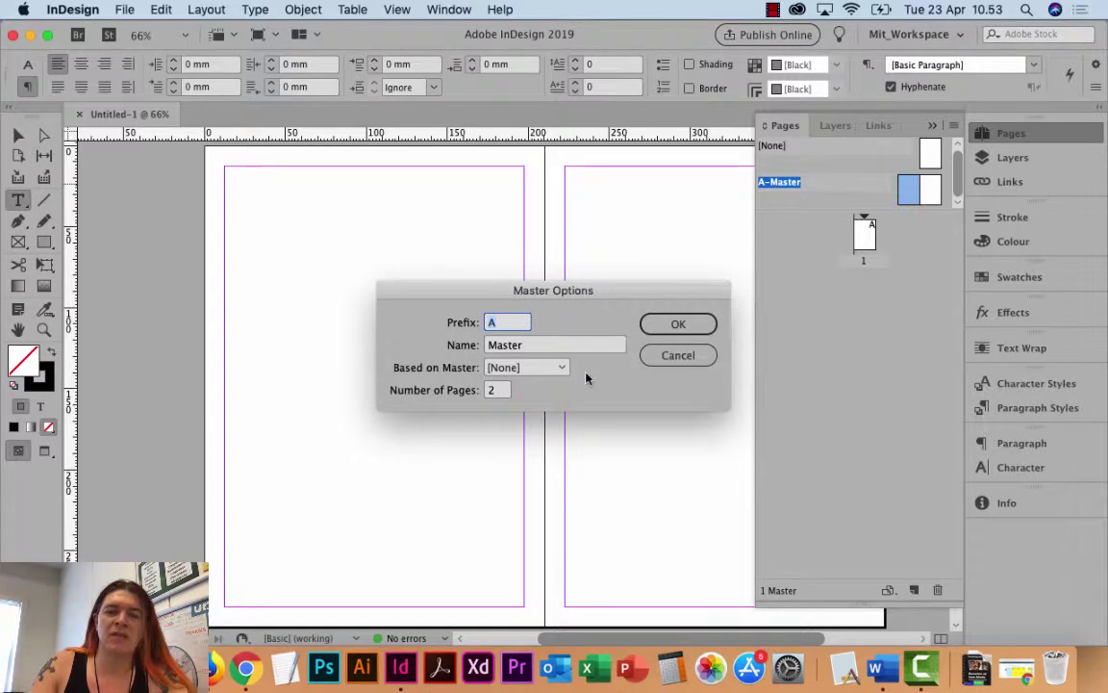
{"action": "double_click", "coordinate": [493, 390]}
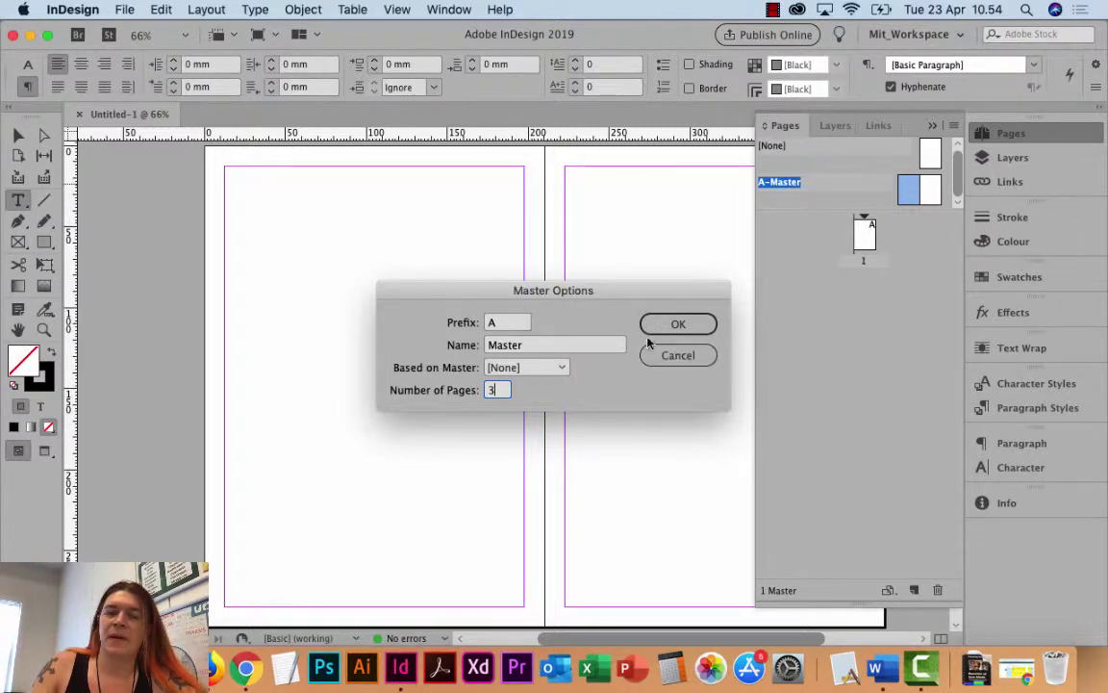
{"action": "left_click", "coordinate": [673, 323]}
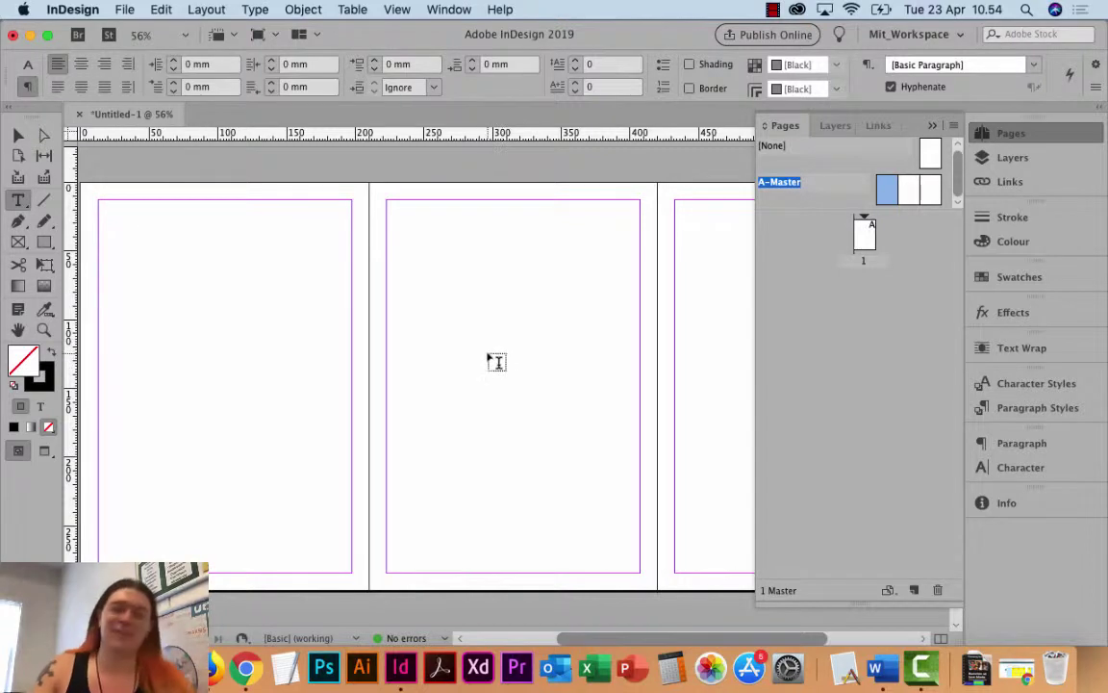
Set all four linked margins of the middle page in the A-Master spread to 0 mm
{"action": "left_click", "coordinate": [914, 197]}
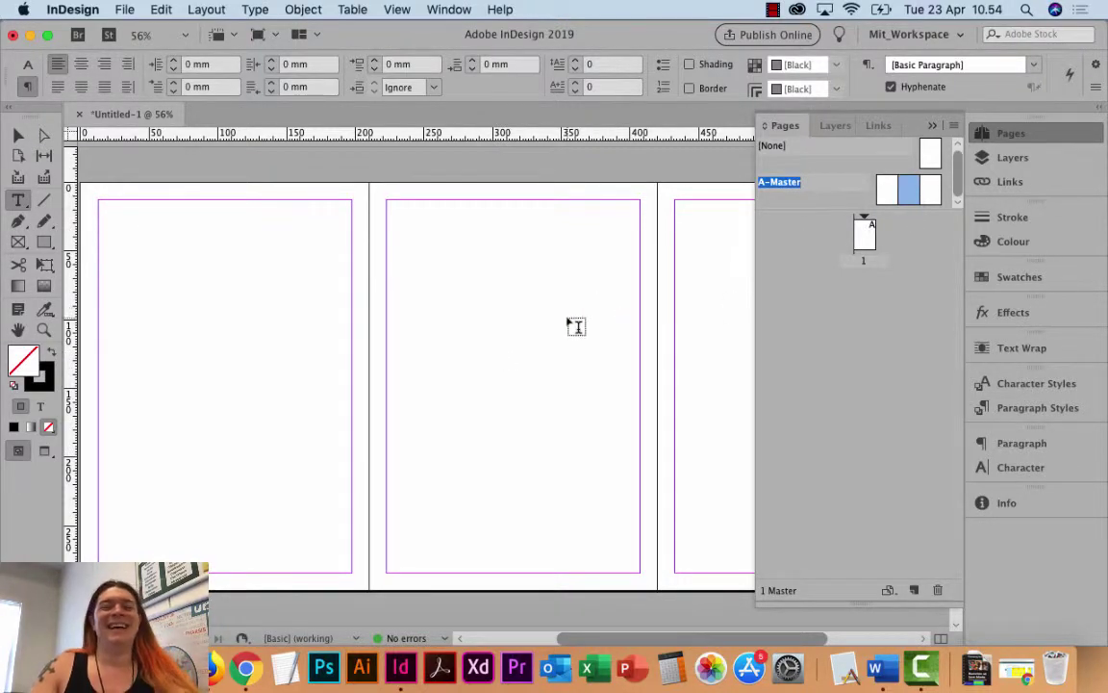
{"action": "left_click", "coordinate": [891, 190]}
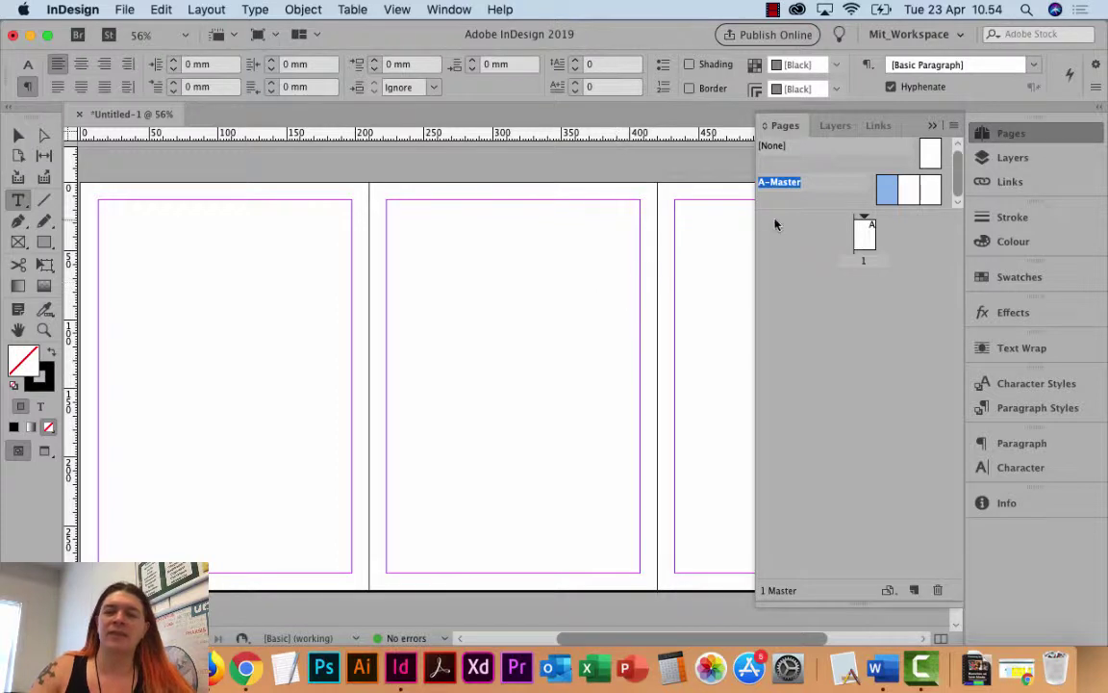
{"action": "left_click", "coordinate": [905, 193]}
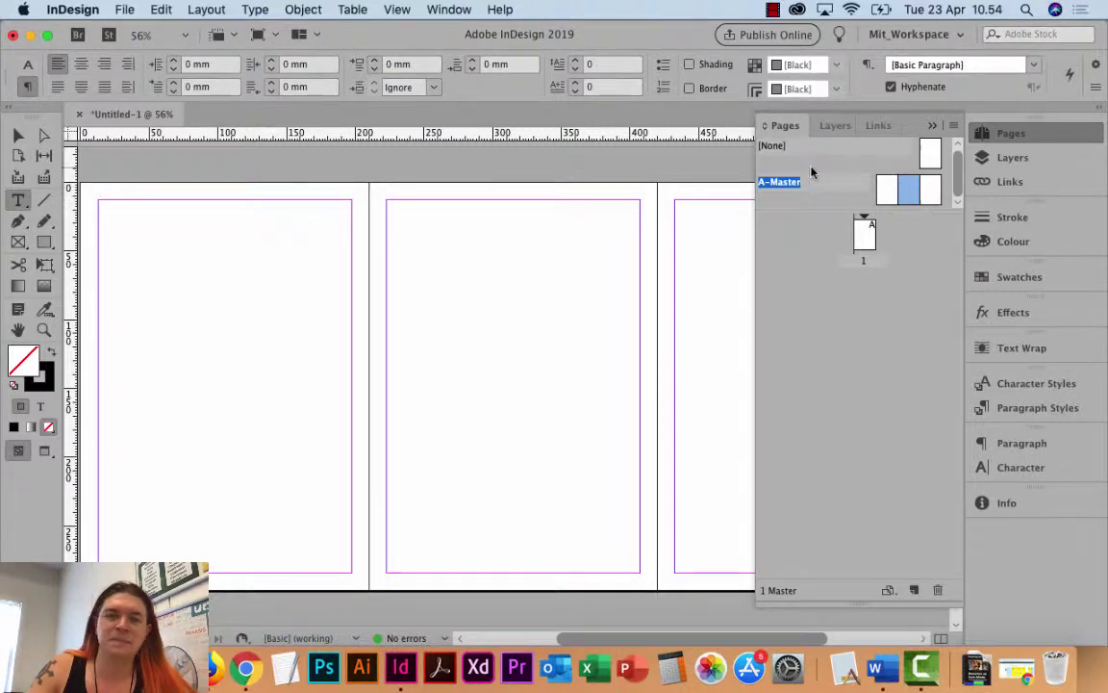
{"action": "left_click", "coordinate": [218, 9]}
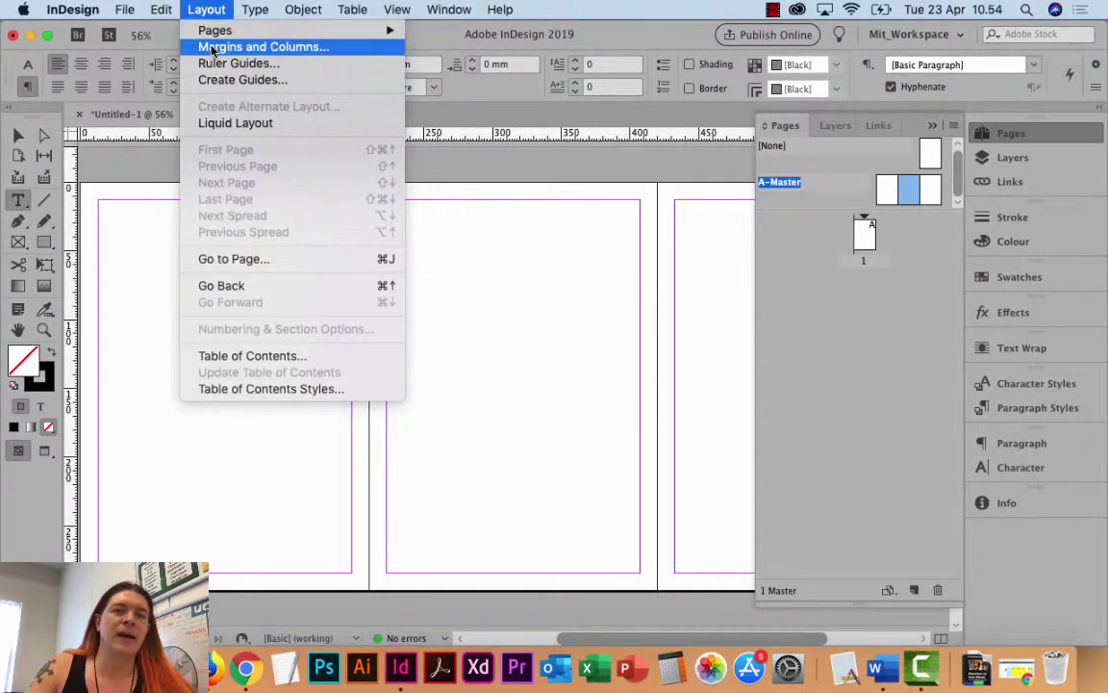
{"action": "left_click", "coordinate": [216, 47]}
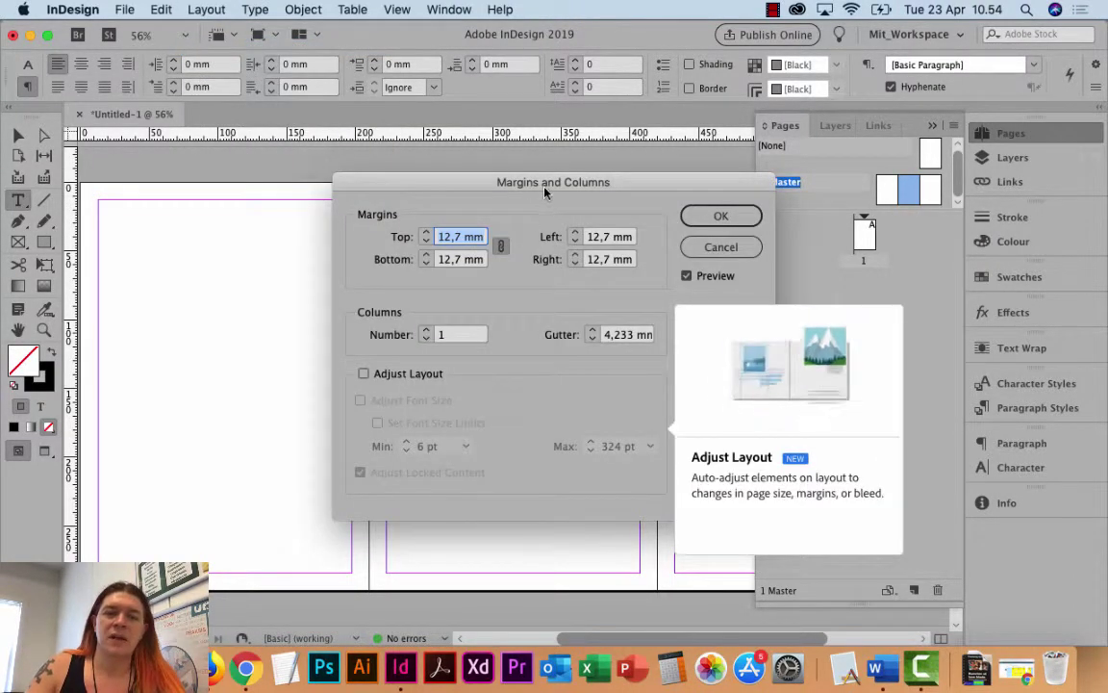
{"action": "left_click_drag", "start_coordinate": [549, 184], "coordinate": [547, 319]}
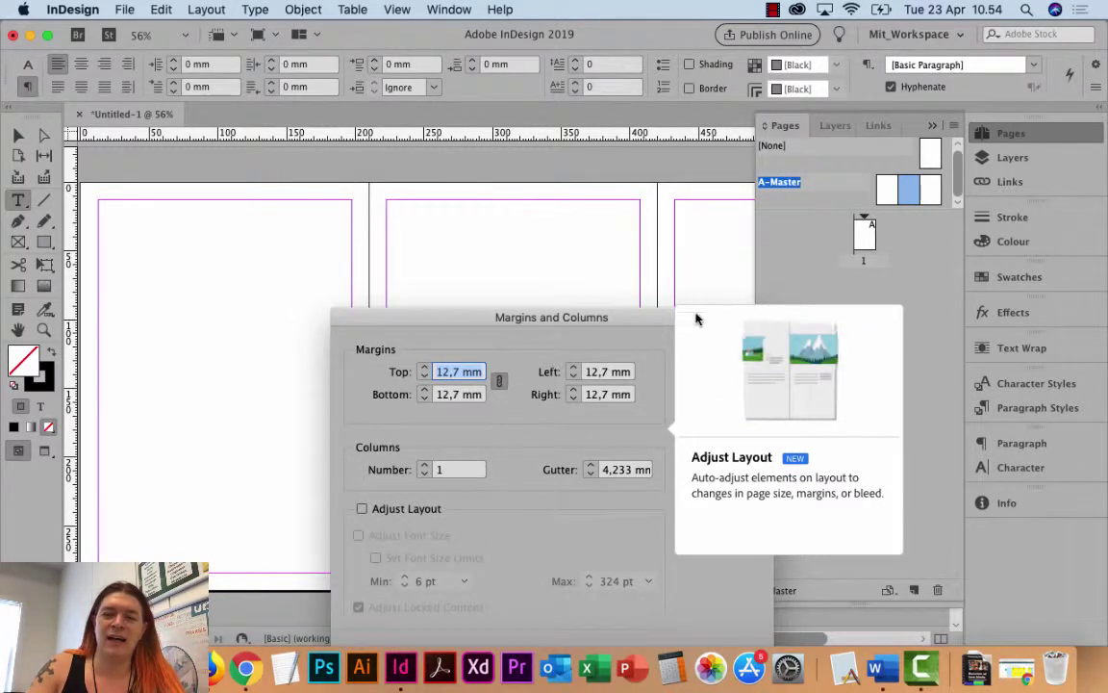
{"action": "left_click", "coordinate": [608, 394]}
{"action": "left_click_drag", "start_coordinate": [602, 470], "coordinate": [625, 472]}
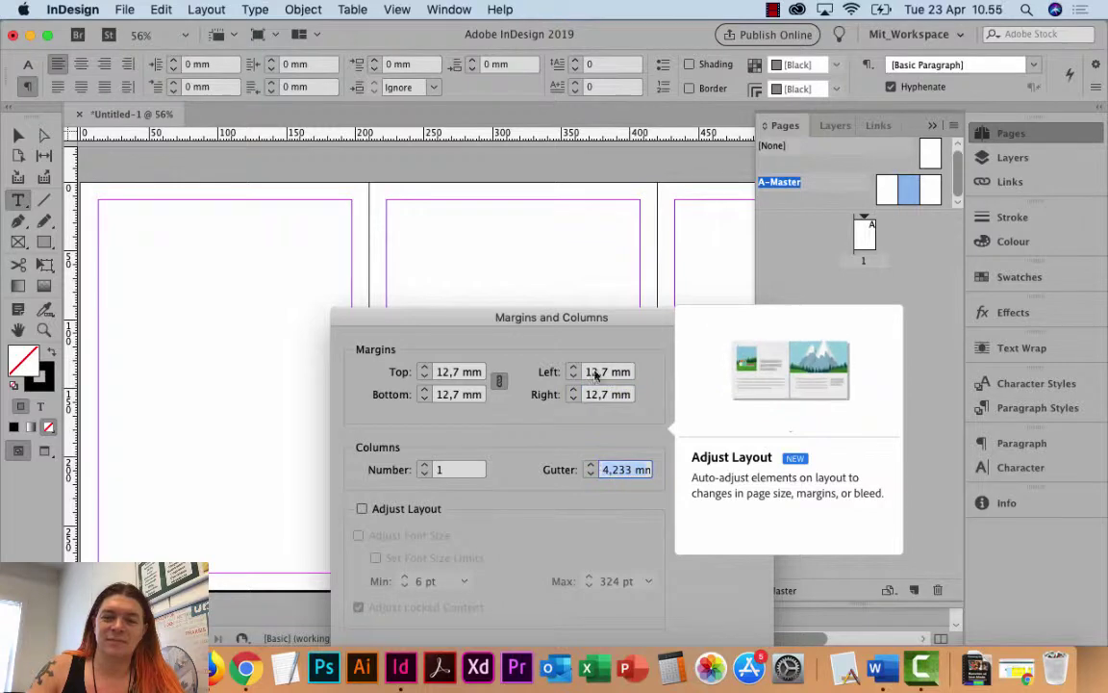
{"action": "left_click_drag", "start_coordinate": [551, 317], "coordinate": [322, 189]}
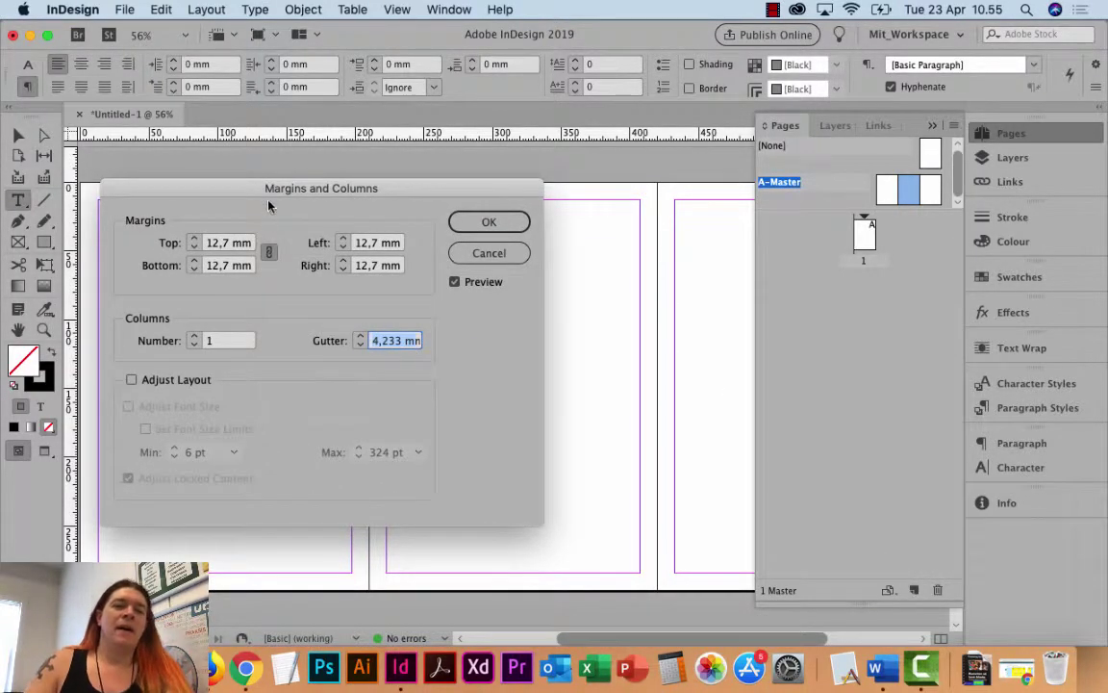
{"action": "left_click_drag", "start_coordinate": [270, 191], "coordinate": [281, 200]}
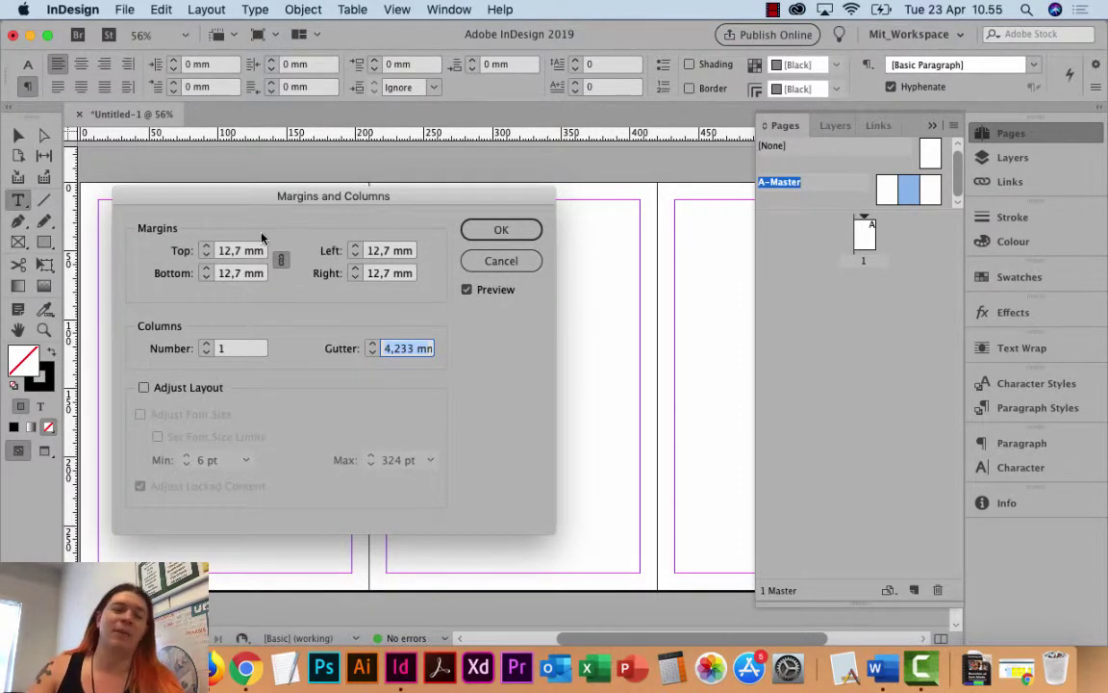
{"action": "left_click_drag", "start_coordinate": [221, 193], "coordinate": [755, 275]}
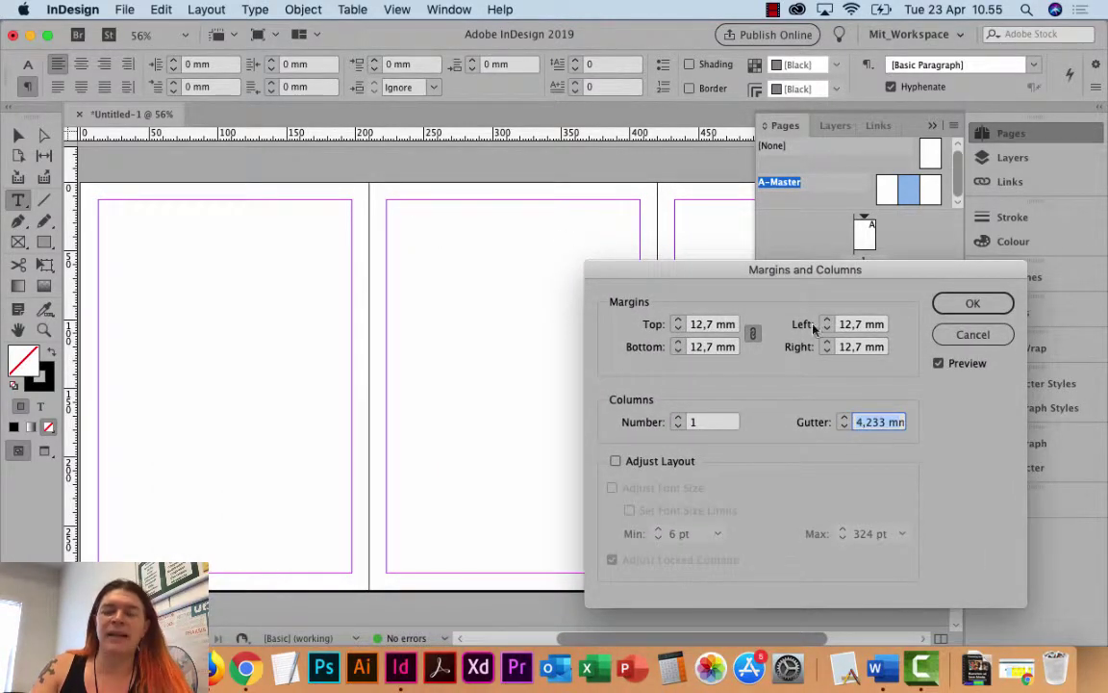
{"action": "left_click", "coordinate": [870, 327]}
{"action": "type", "text": "0"}
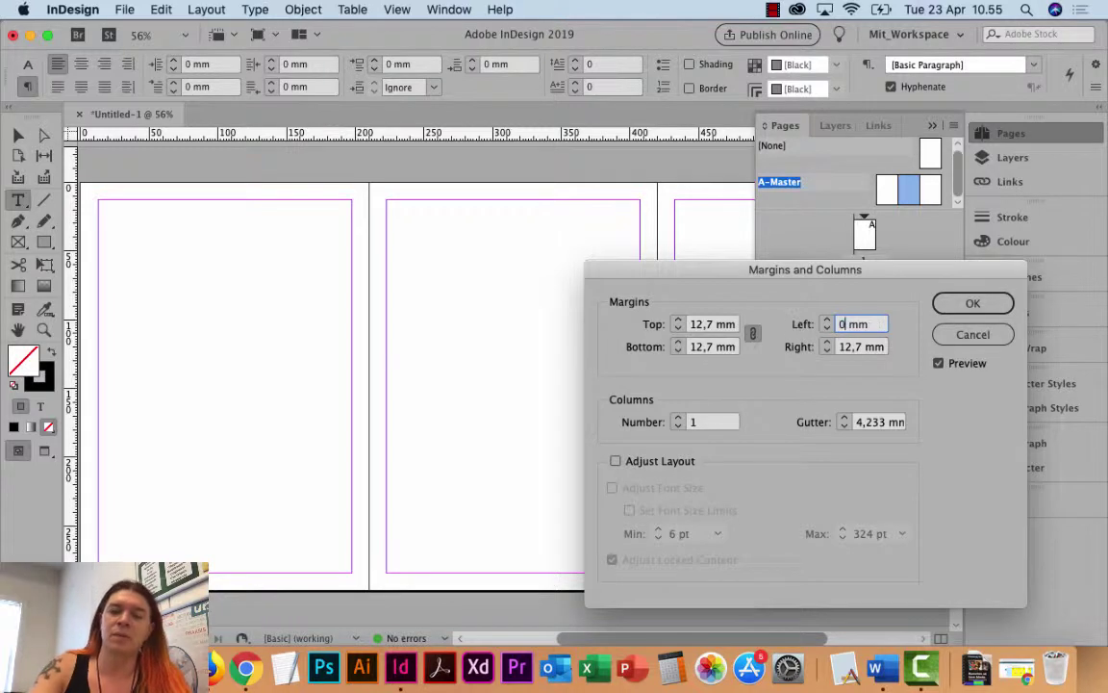
{"action": "left_click", "coordinate": [837, 347]}
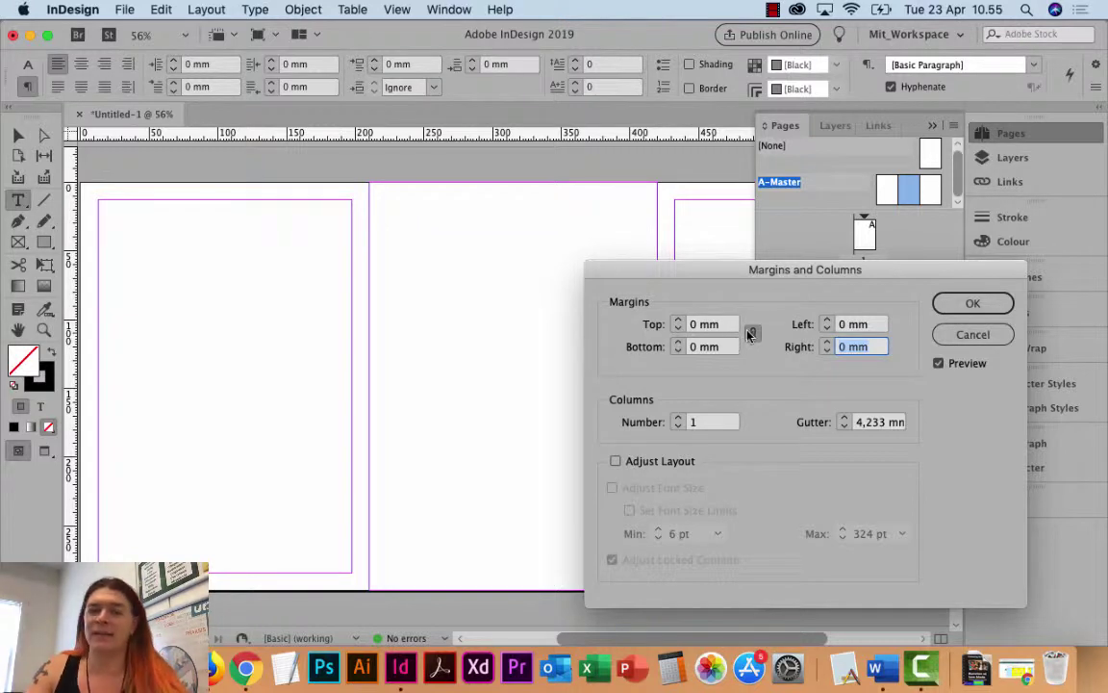
Unlink the middle page's margins, set the top and bottom margins to 12,7 mm, and apply the settings
{"action": "left_click", "coordinate": [705, 324]}
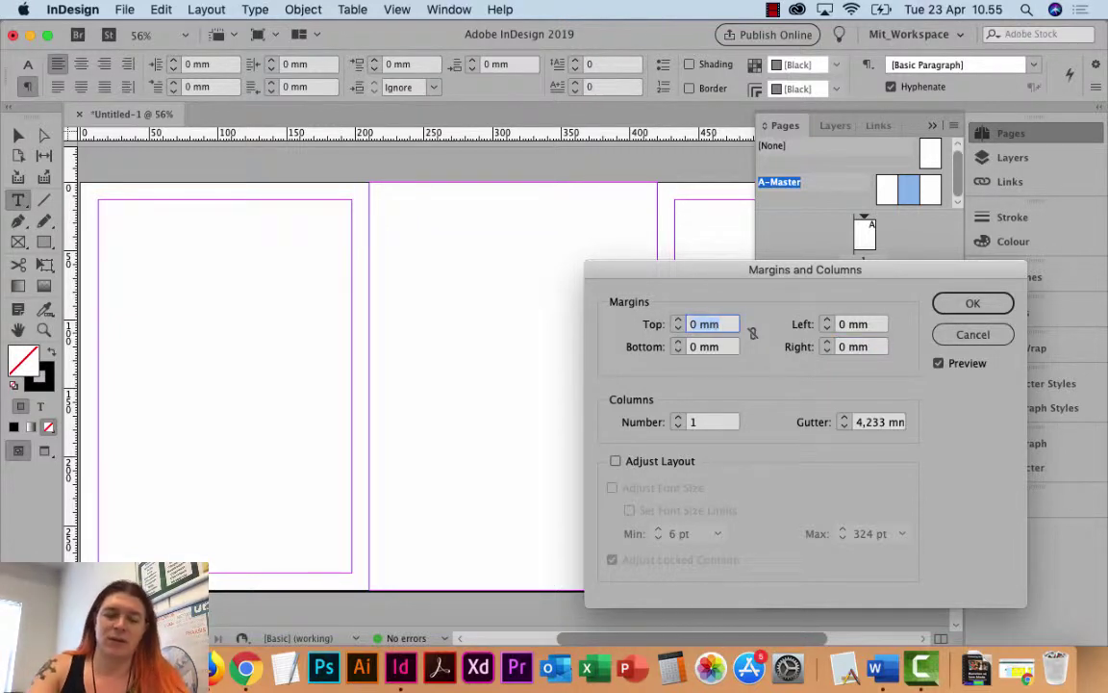
{"action": "type", "text": "21"}
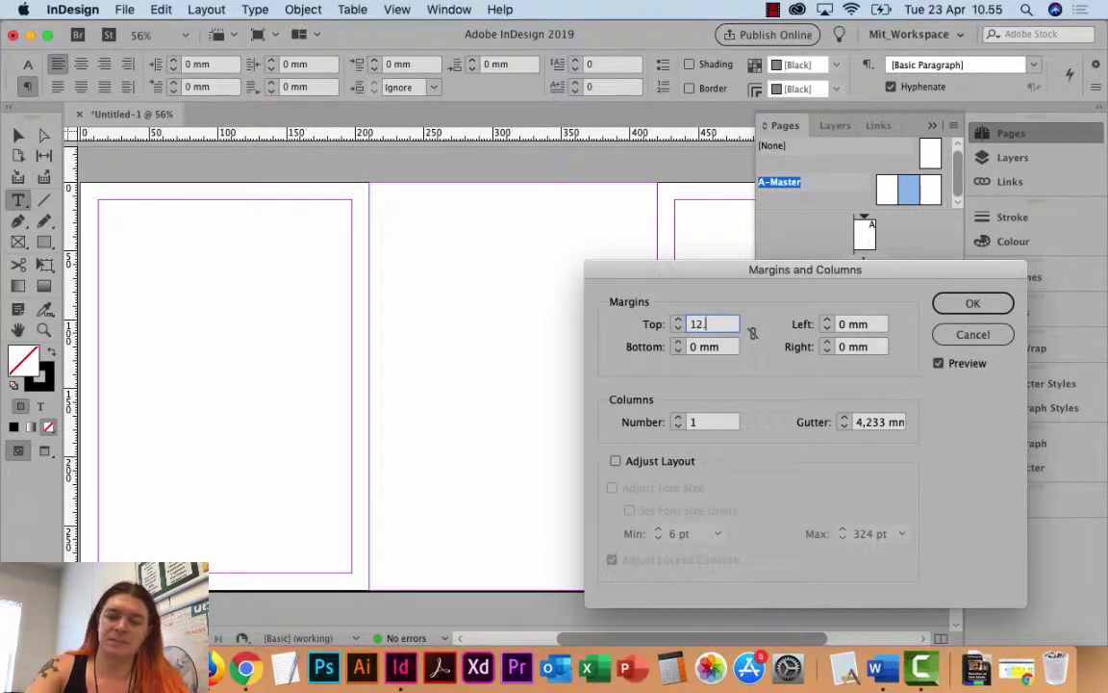
{"action": "left_click", "coordinate": [698, 346]}
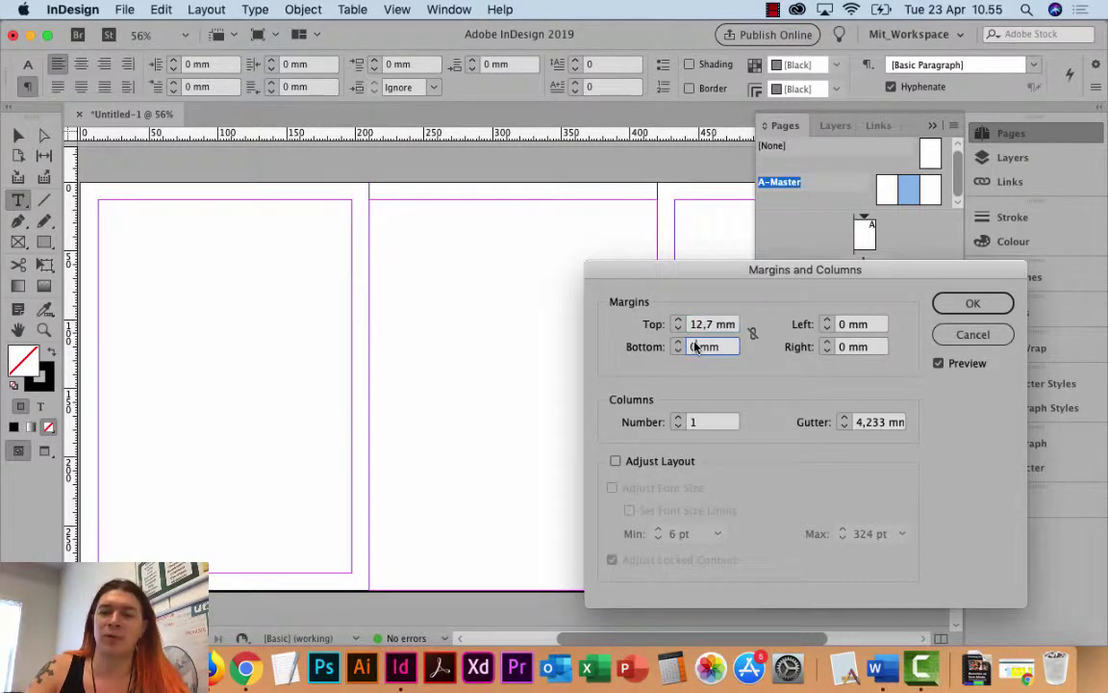
{"action": "type", "text": "12.7"}
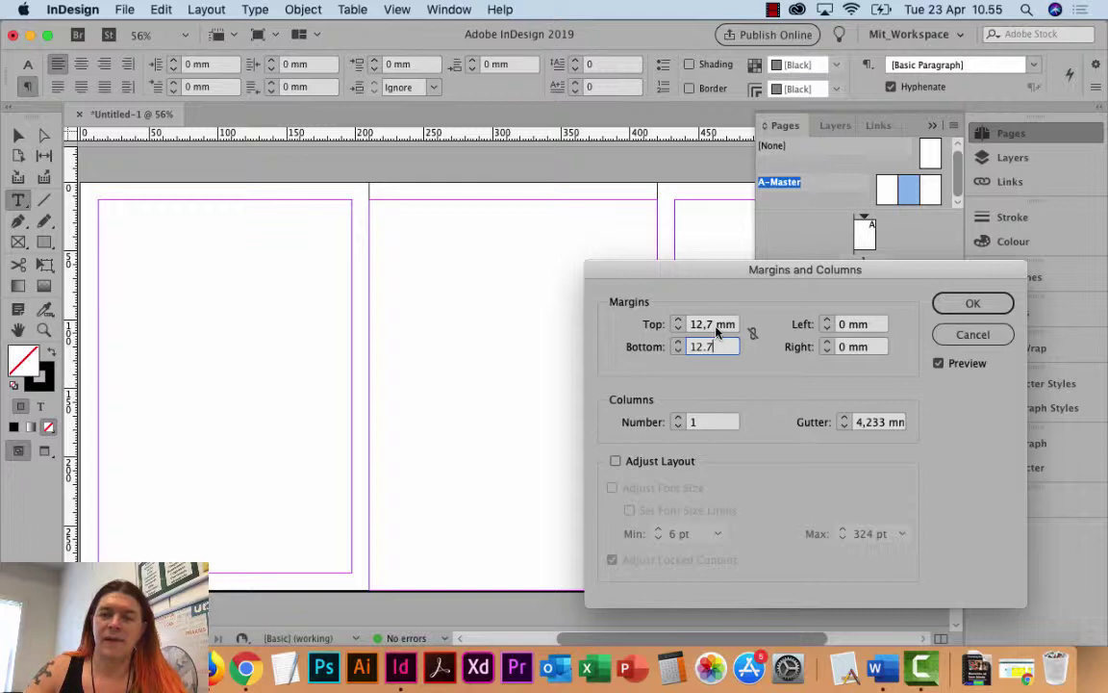
{"action": "left_click", "coordinate": [717, 331]}
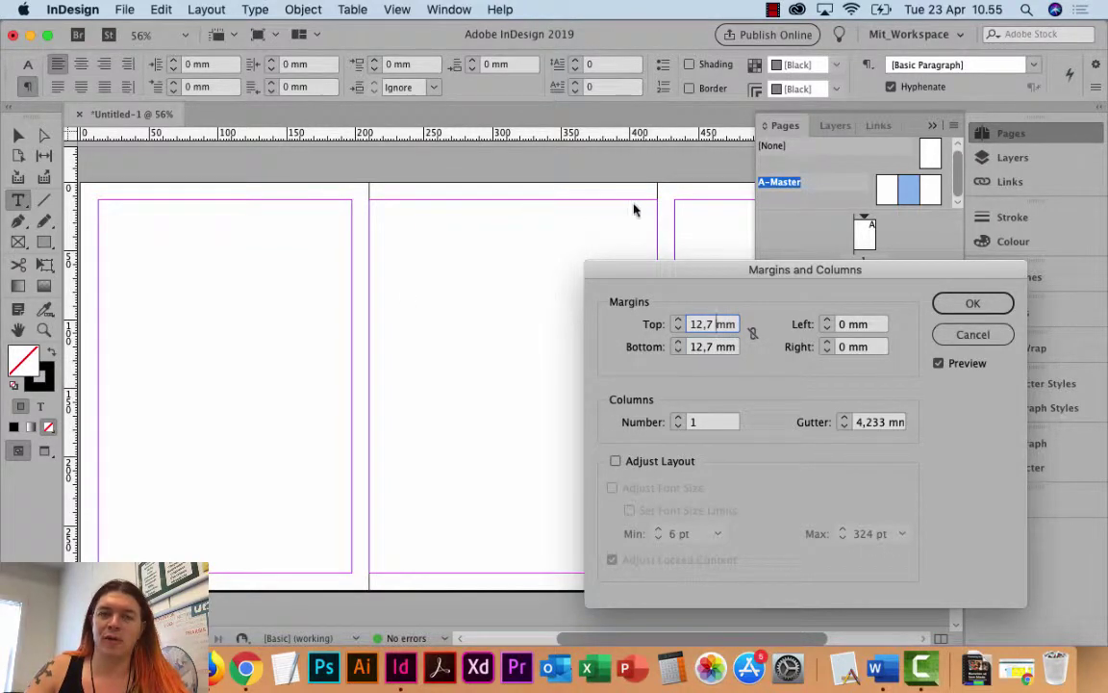
{"action": "left_click", "coordinate": [969, 332]}
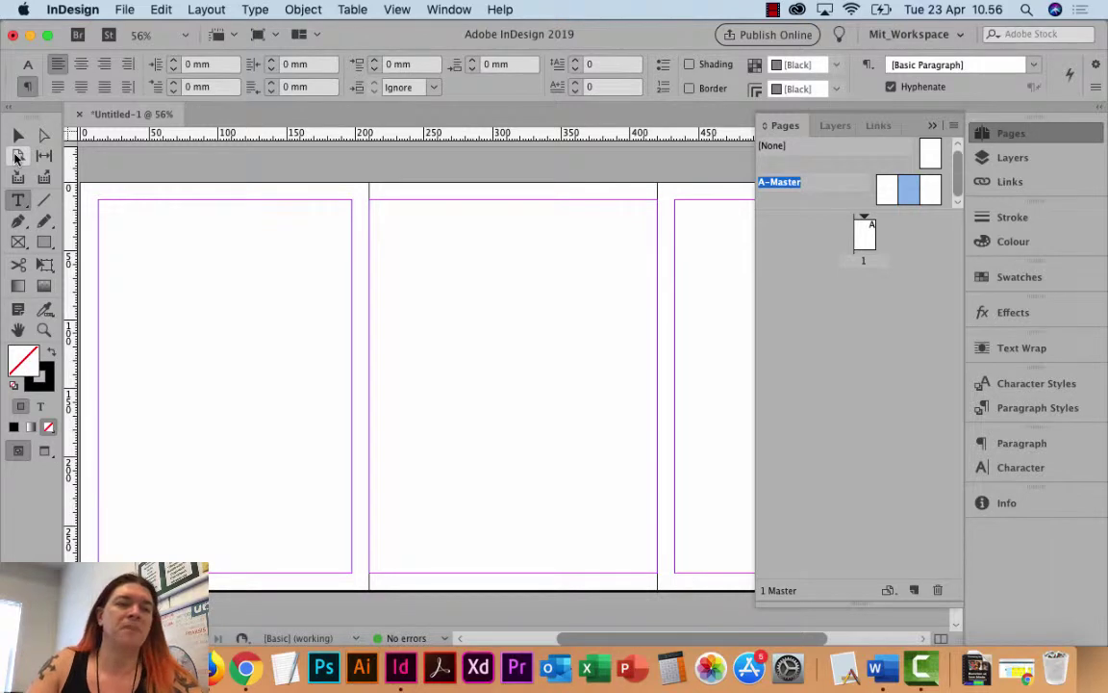
Resize the middle page of the A-Master spread to 7 mm wide with the Page tool
{"action": "left_click", "coordinate": [16, 156]}
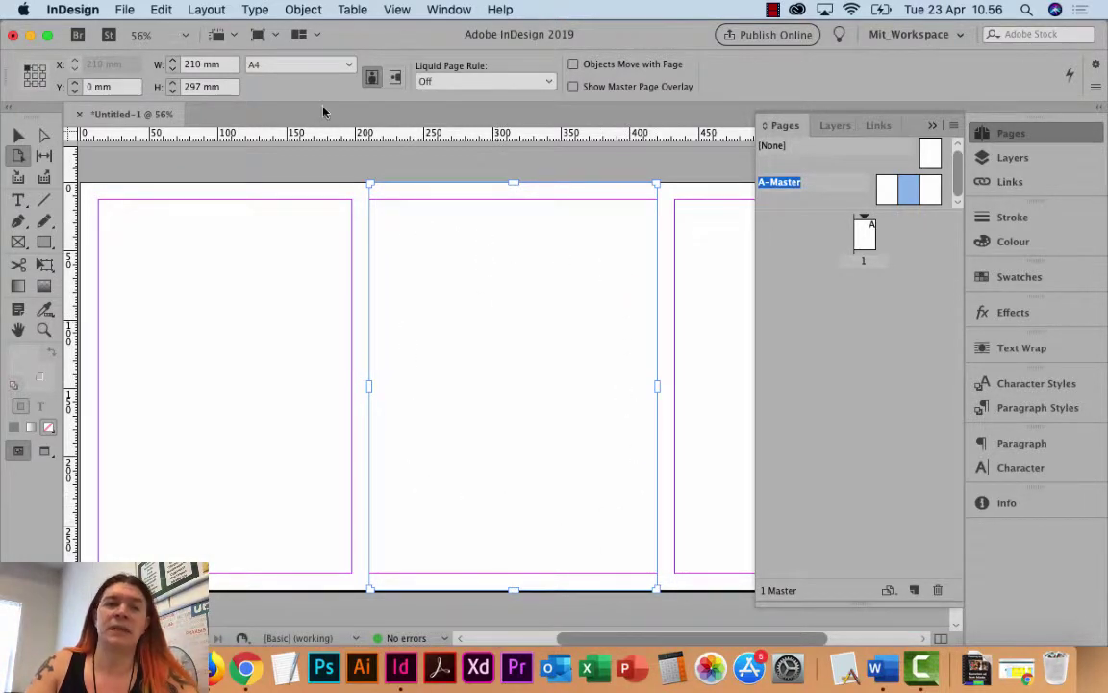
{"action": "left_click", "coordinate": [212, 63]}
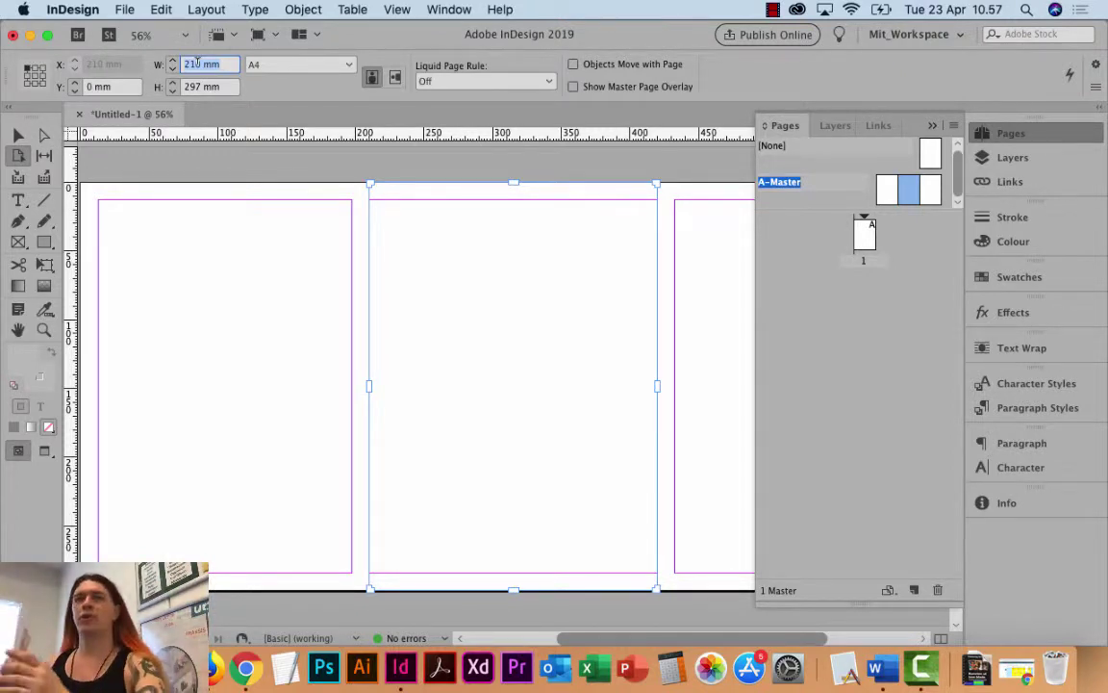
{"action": "type", "text": "7"}
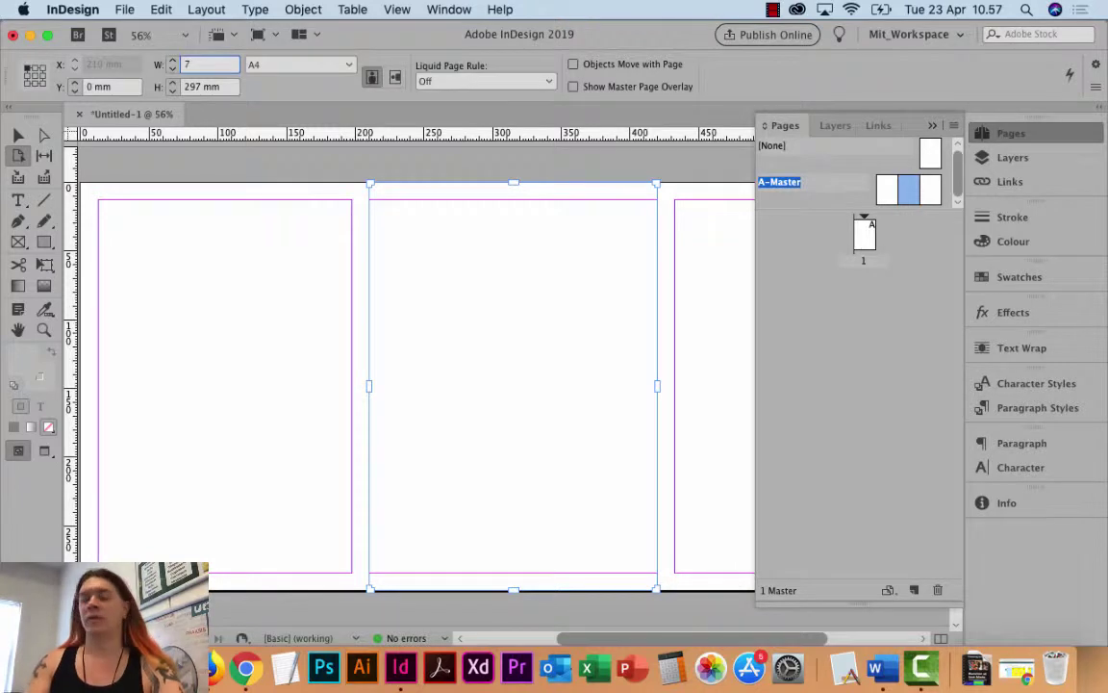
{"action": "type", "text": " mm"}
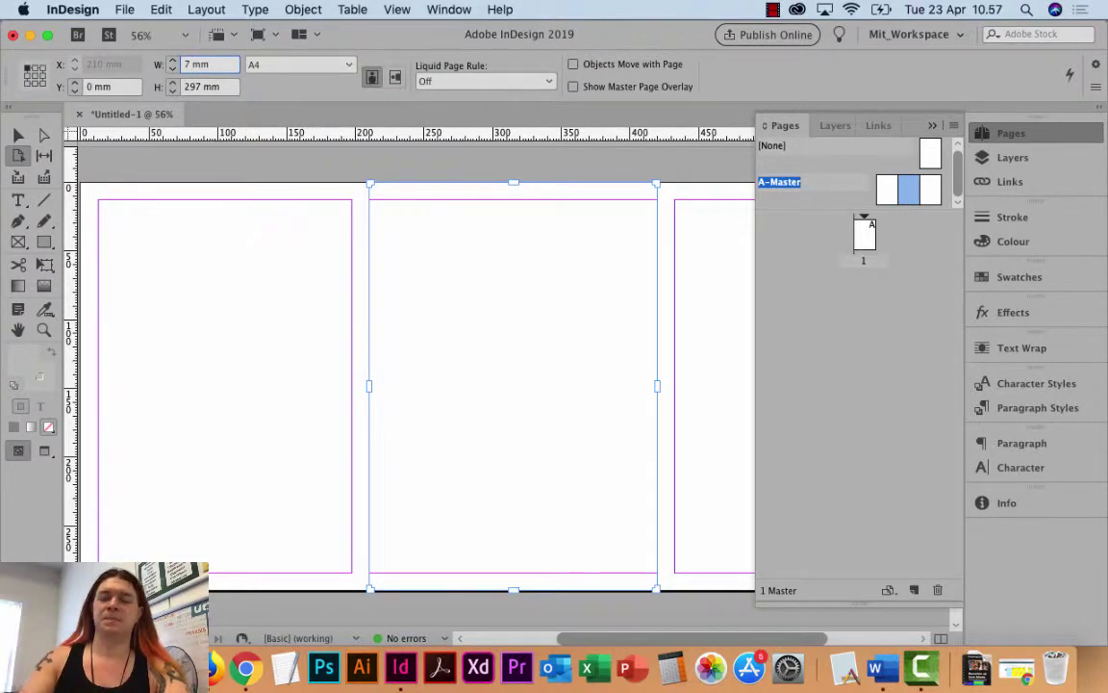
{"action": "key", "text": "Return"}
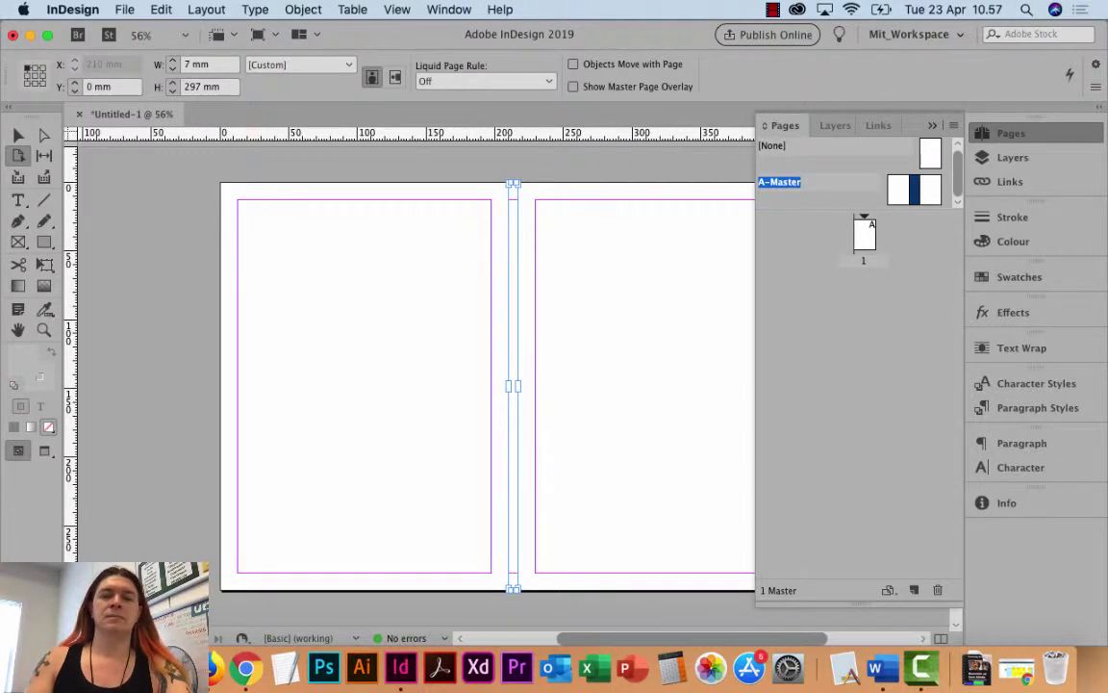
{"action": "left_click", "coordinate": [17, 135]}
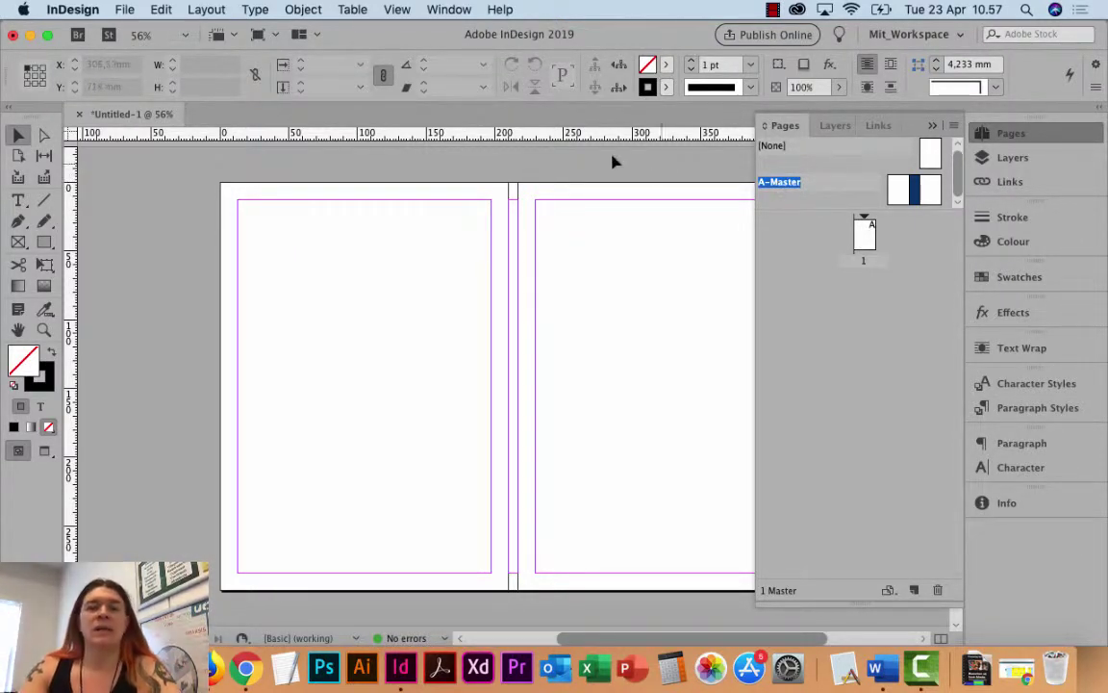
Duplicate the A-Master spread as a second master spread
{"action": "right_click", "coordinate": [775, 187]}
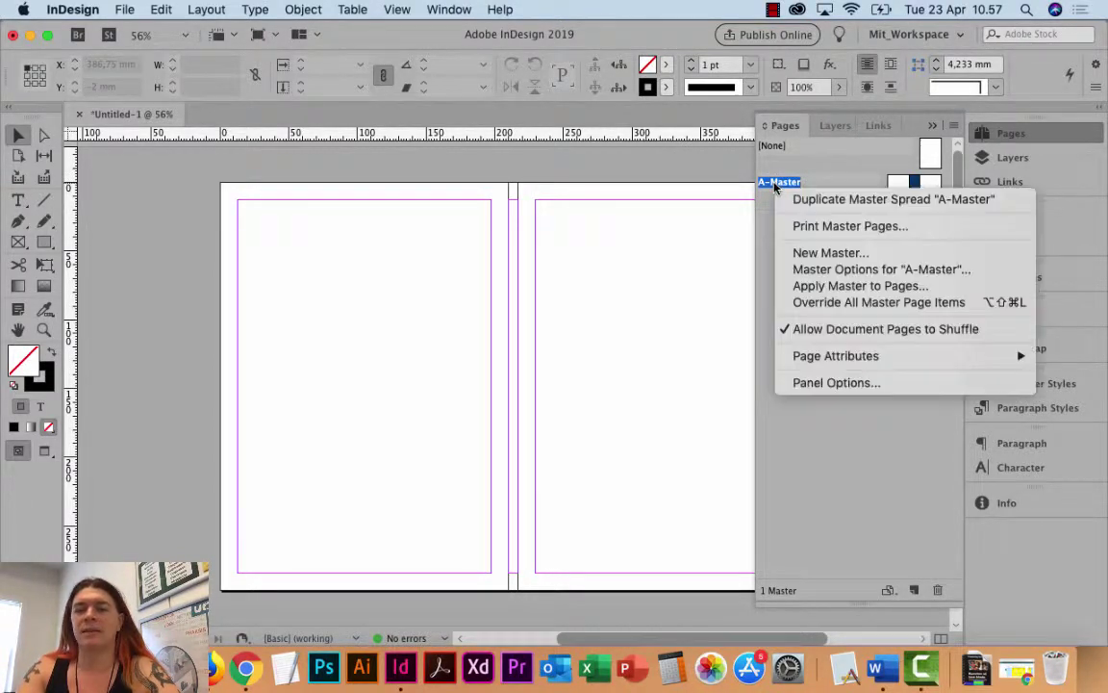
{"action": "left_click", "coordinate": [824, 209]}
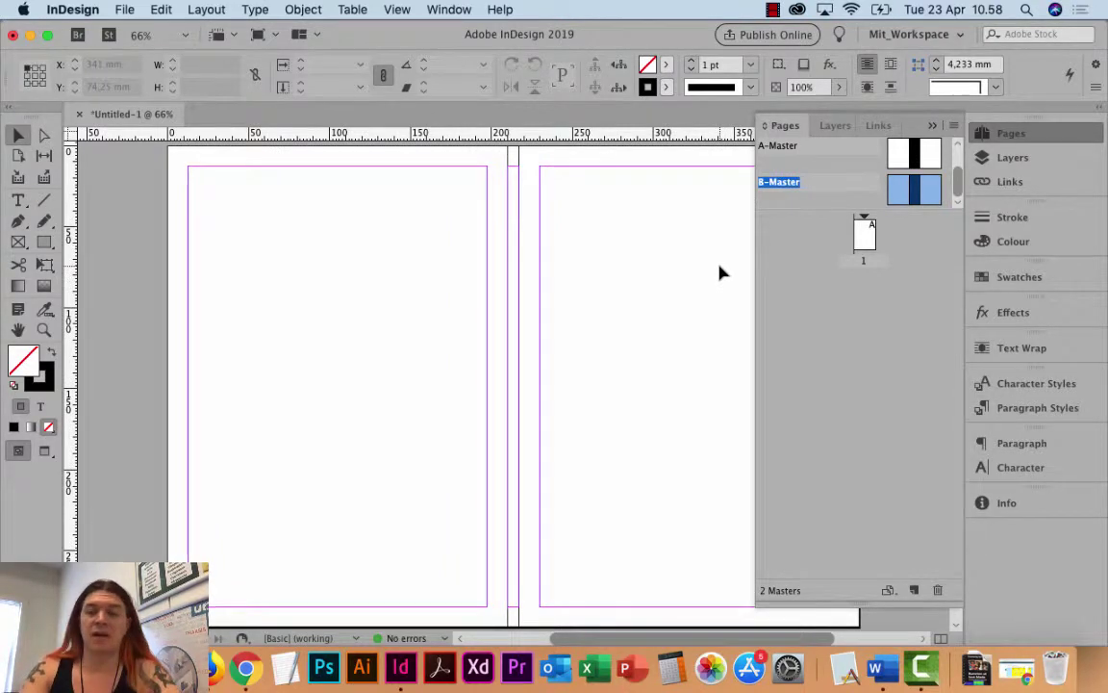
{"action": "key", "text": "super+minus"}
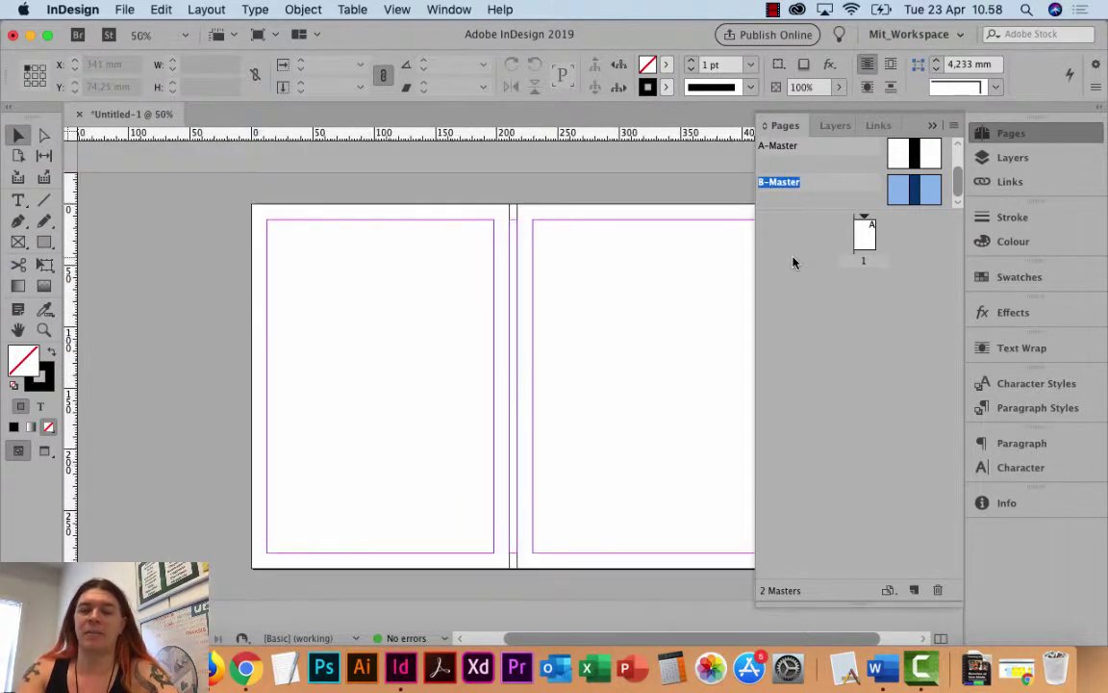
Draw a 210 x 297 mm rectangle frame covering the whole page after the spine in the A-Master spread
{"action": "double_click", "coordinate": [902, 154]}
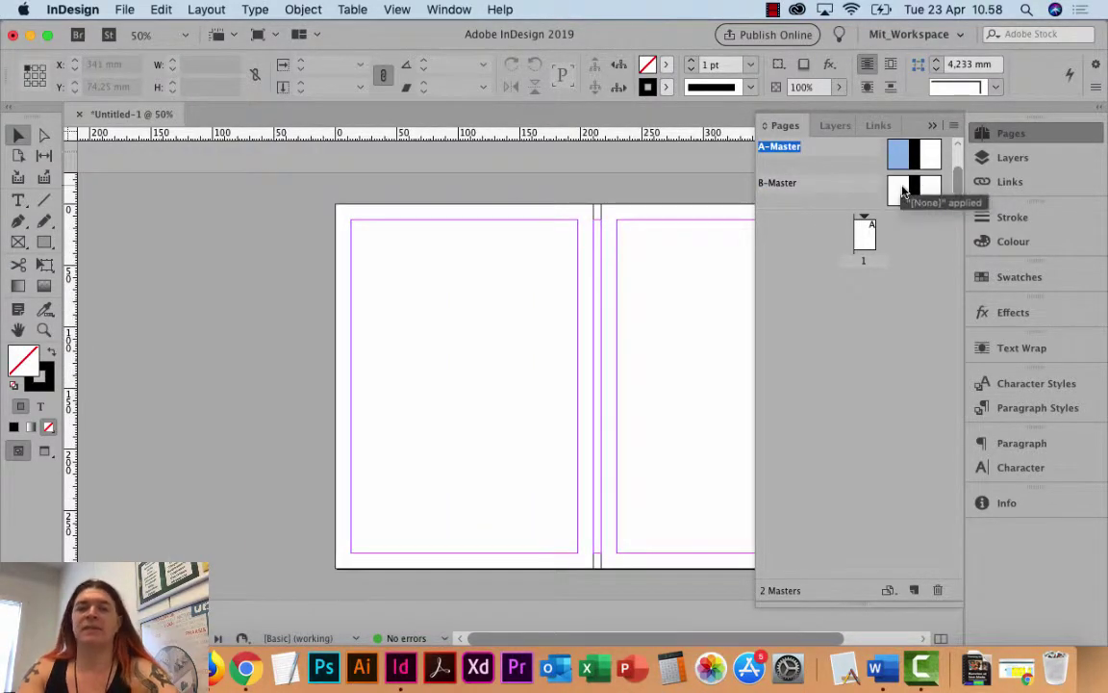
{"action": "left_click_drag", "start_coordinate": [694, 320], "coordinate": [569, 308]}
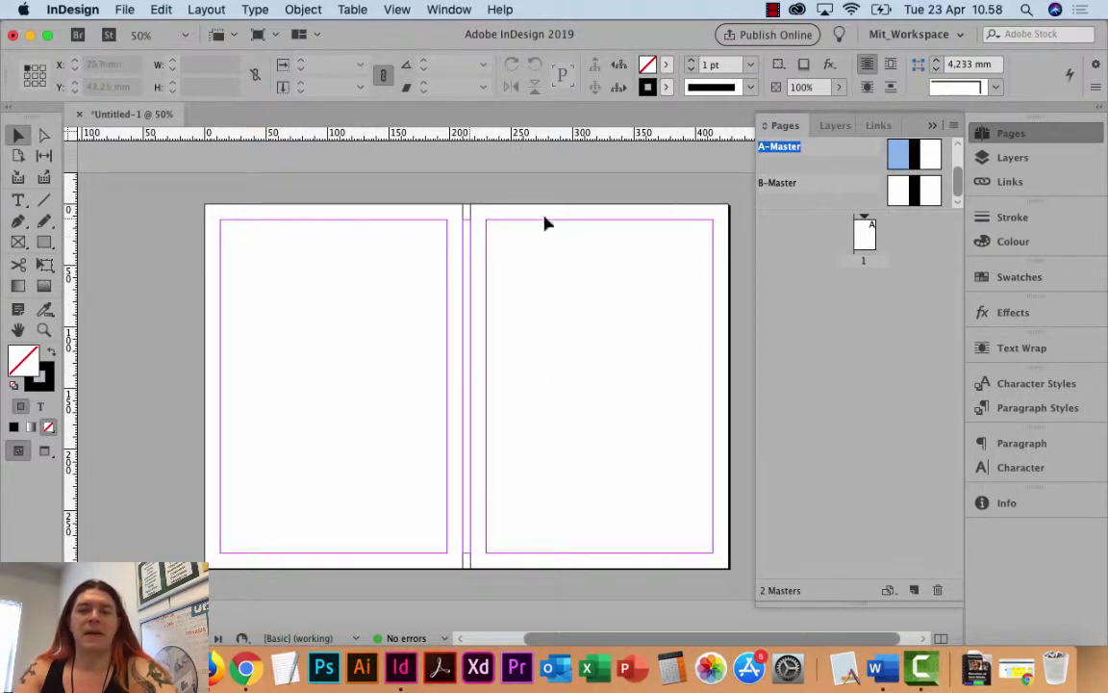
{"action": "scroll", "coordinate": [414, 385], "scroll_direction": "right", "scroll_amount": 2}
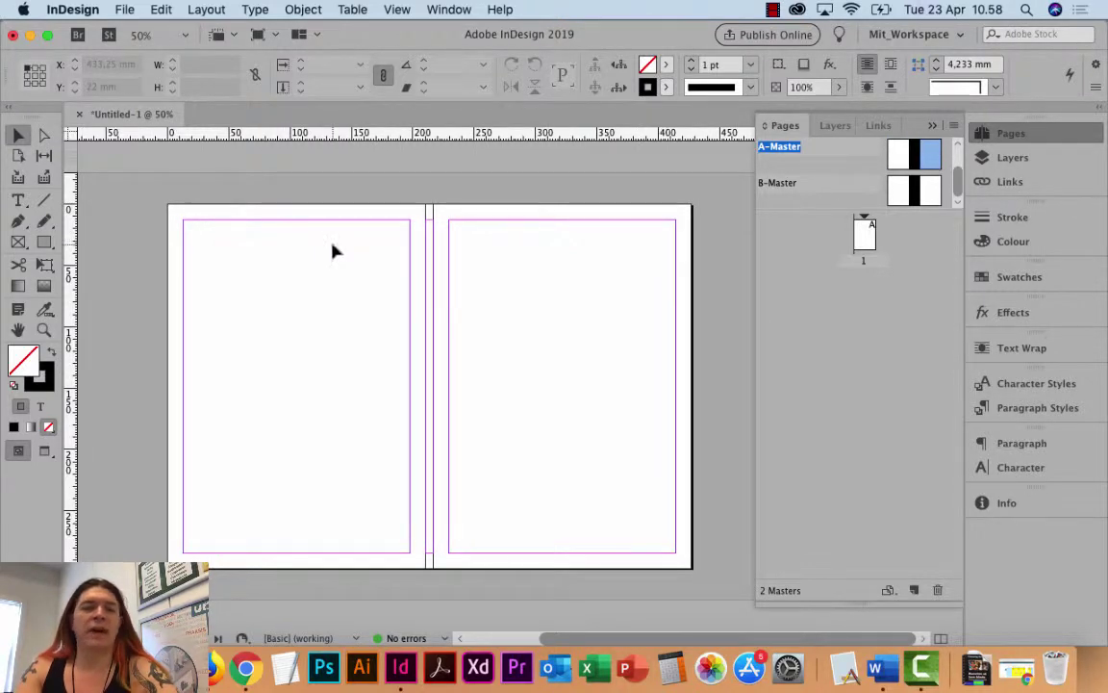
{"action": "left_click", "coordinate": [18, 242]}
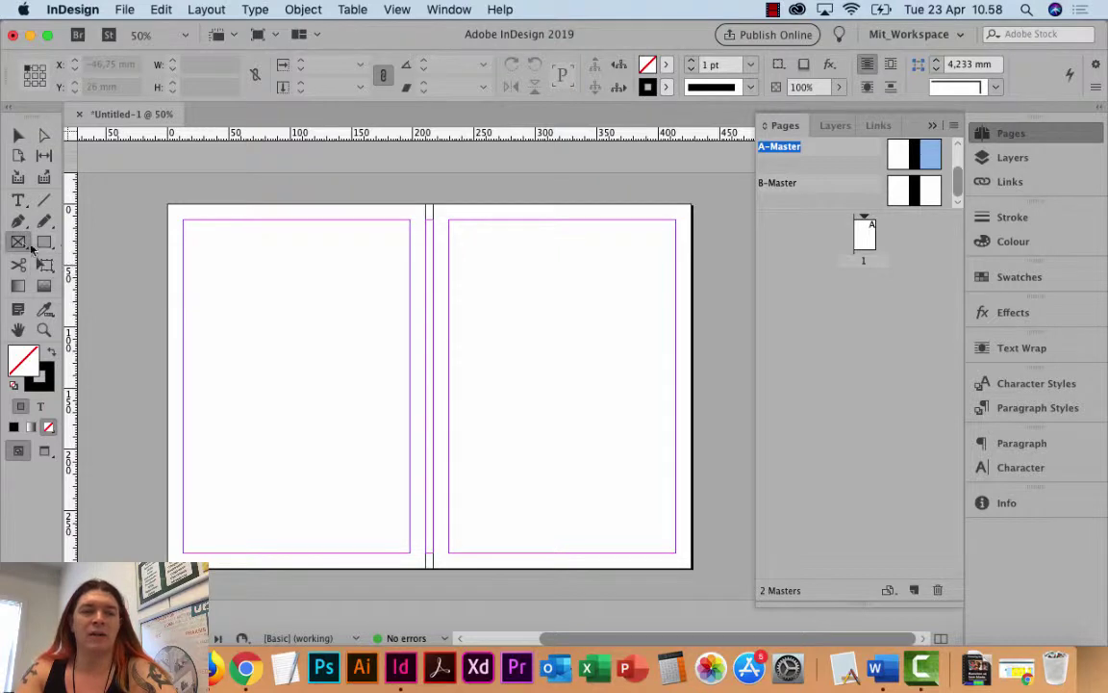
{"action": "left_click_drag", "start_coordinate": [433, 205], "coordinate": [691, 567]}
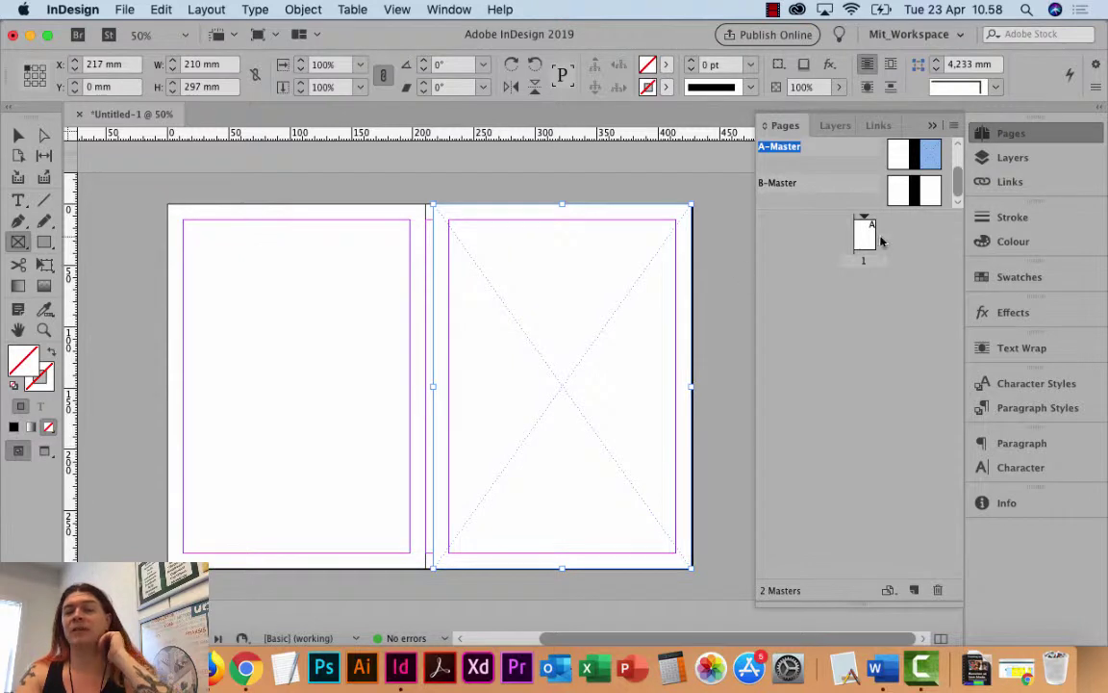
Fill the full-page frame with the cyan swatch C=100 M=0 Y=0 K=0
{"action": "left_click", "coordinate": [1005, 276]}
{"action": "left_click", "coordinate": [829, 400]}
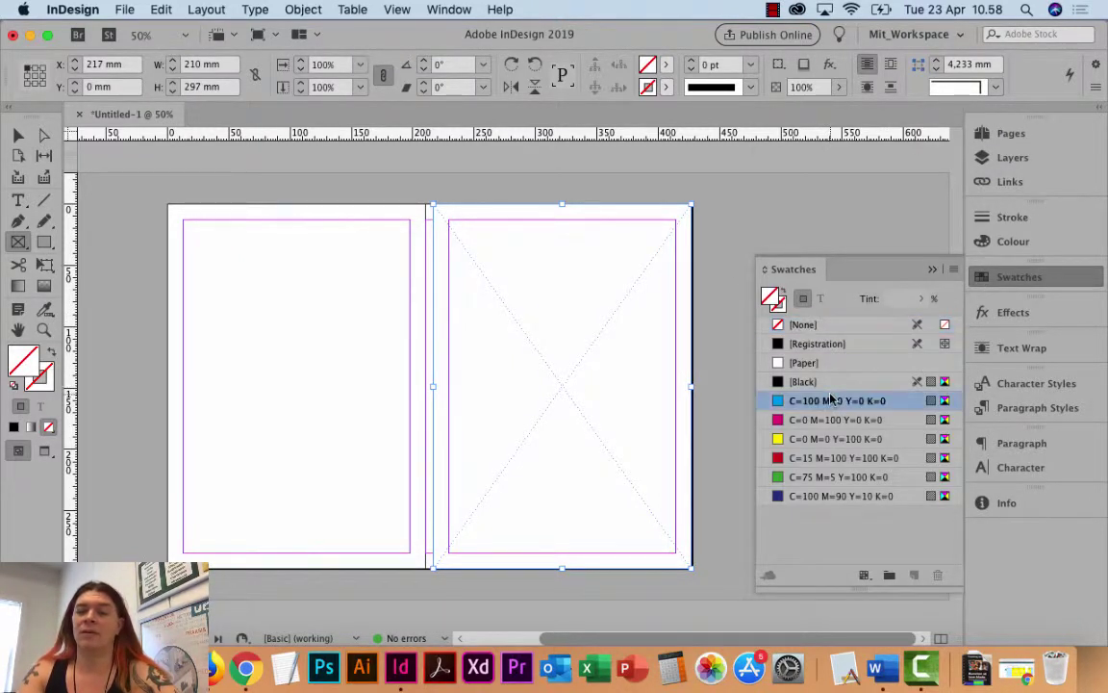
{"action": "left_click", "coordinate": [932, 268]}
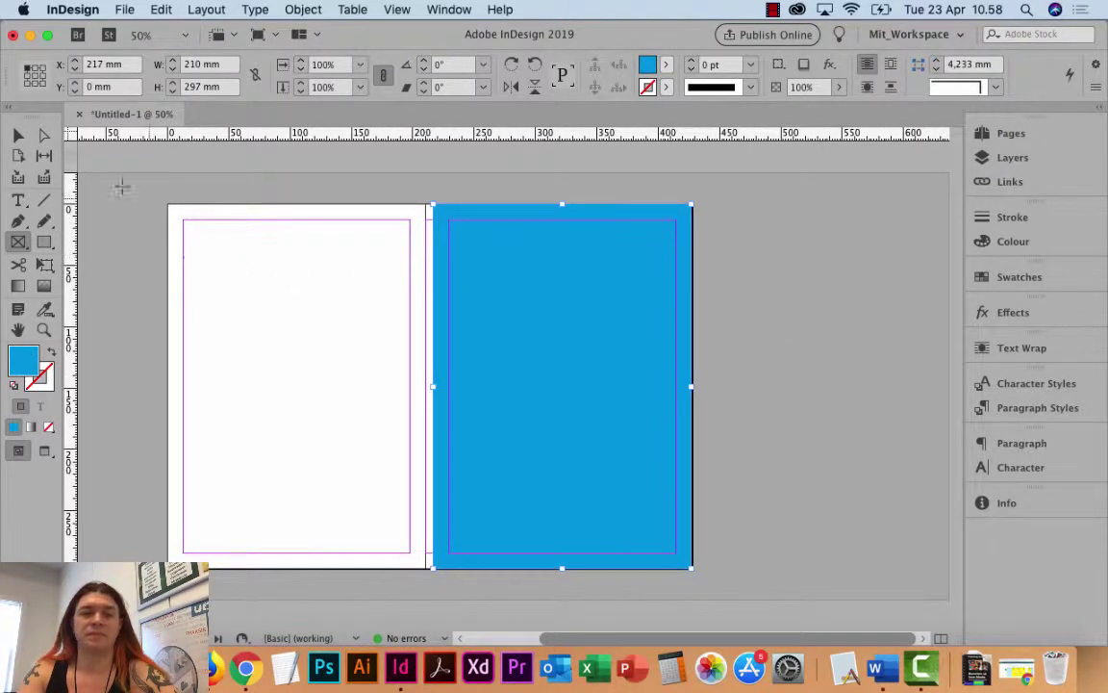
{"action": "left_click", "coordinate": [18, 134]}
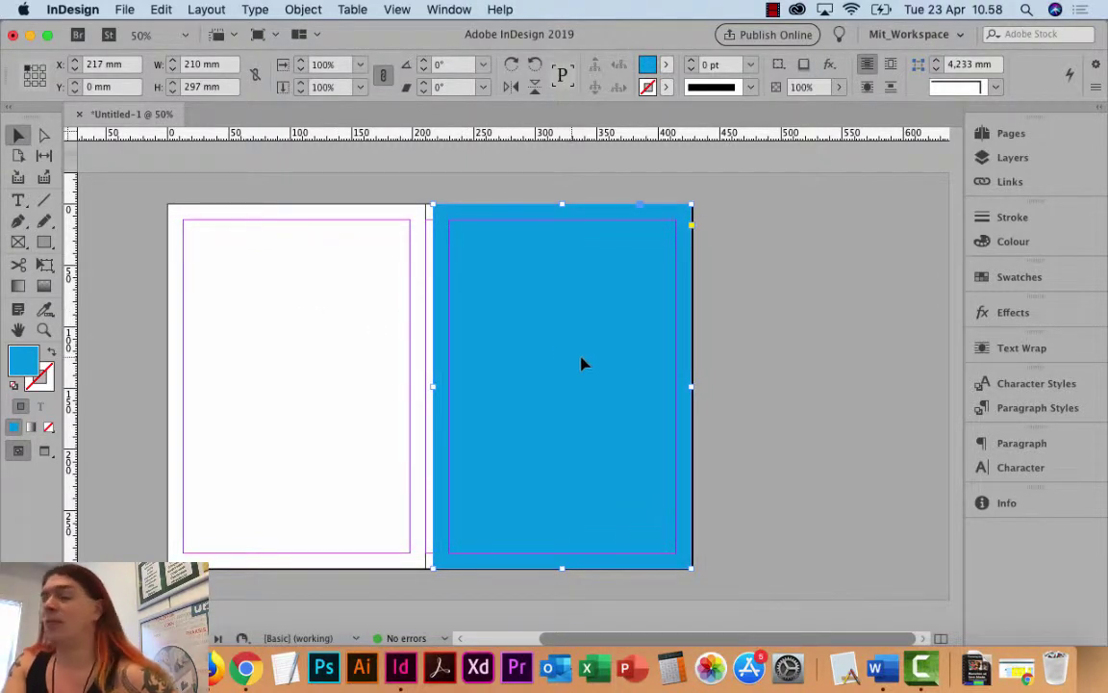
Set the tint of the full-page frame's cyan fill to 50%
{"action": "left_click", "coordinate": [1000, 277]}
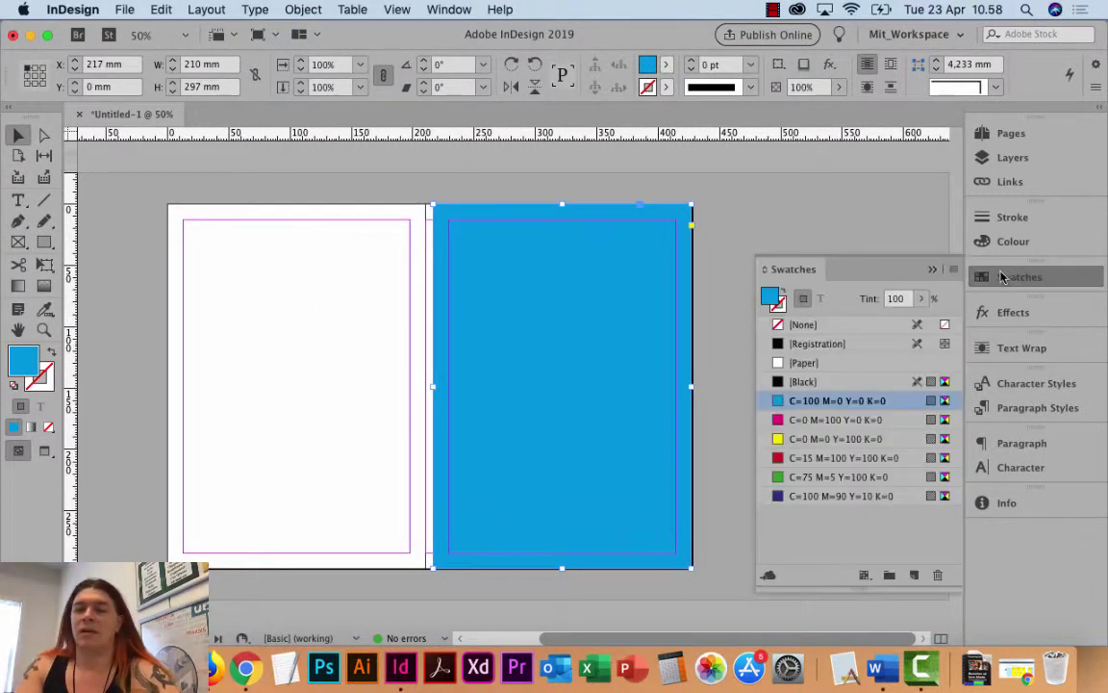
{"action": "left_click", "coordinate": [918, 299]}
{"action": "left_click_drag", "start_coordinate": [923, 320], "coordinate": [881, 323]}
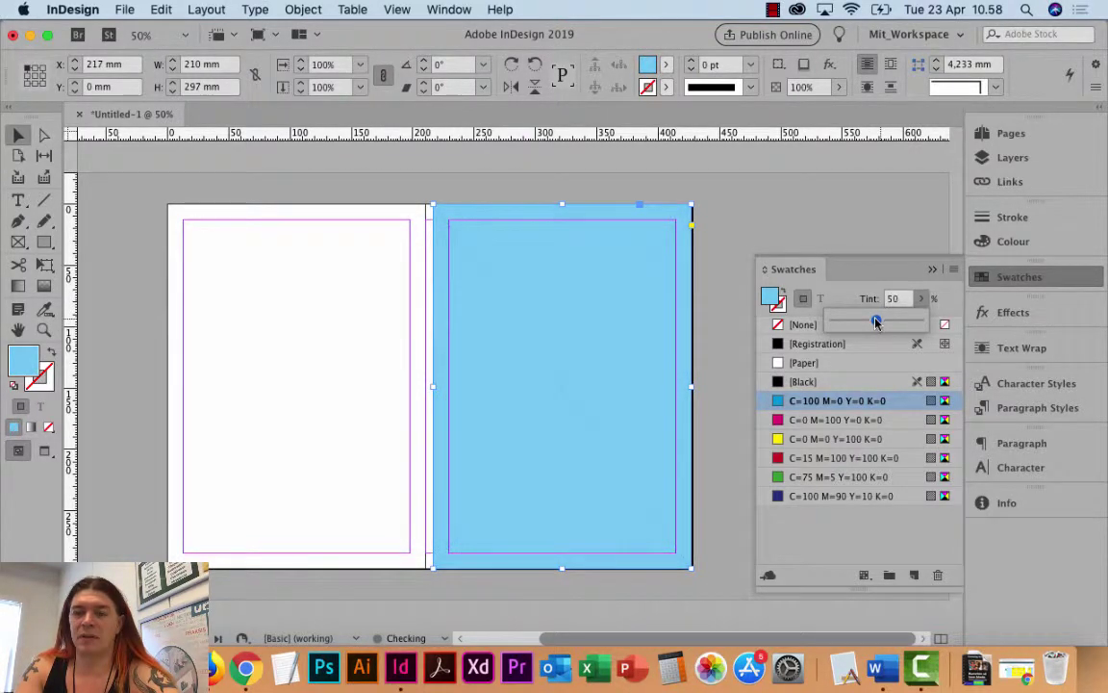
{"action": "left_click", "coordinate": [929, 270]}
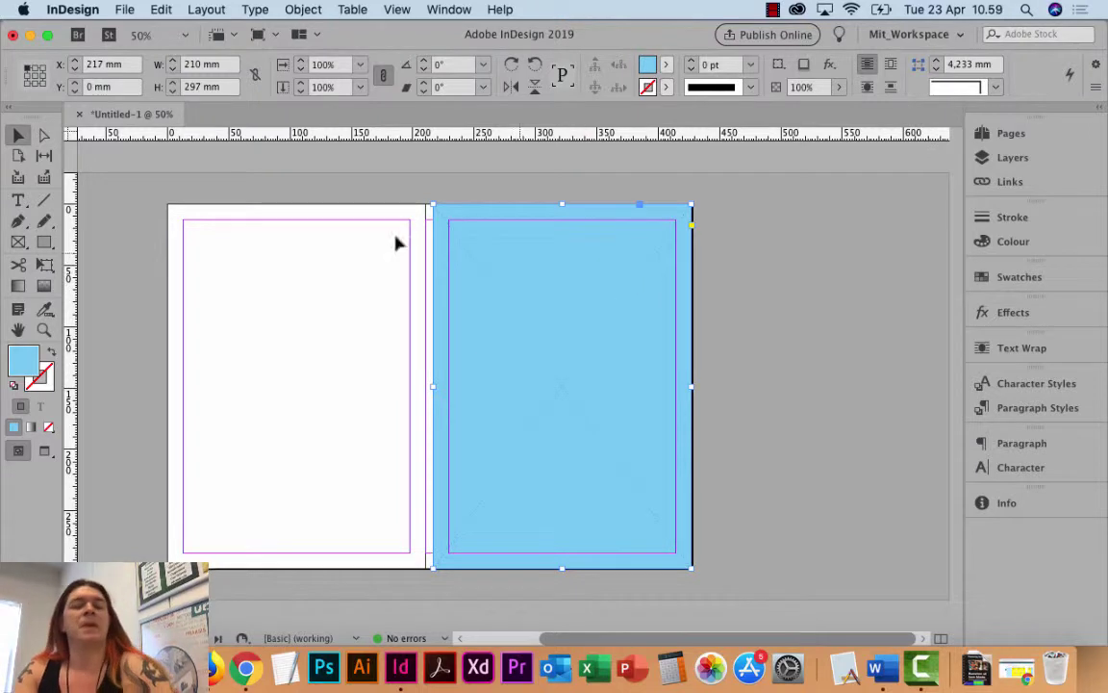
Draw a 210 x 297 mm rectangle covering the page before the spine, filled black with no stroke
{"action": "left_click", "coordinate": [44, 241]}
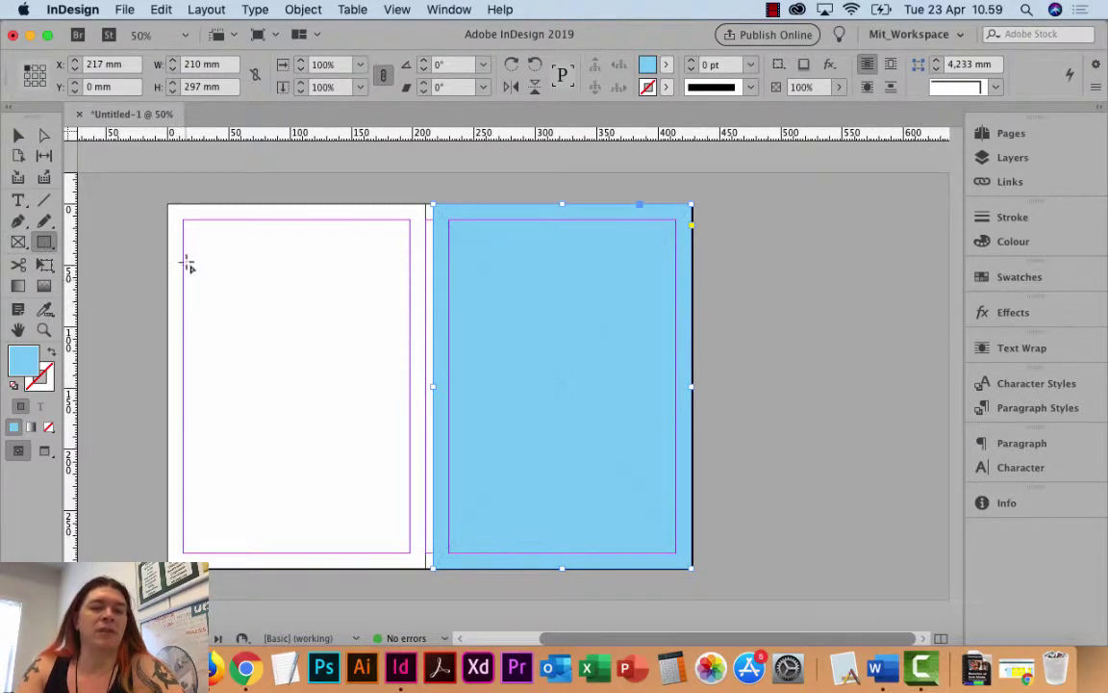
{"action": "left_click_drag", "start_coordinate": [168, 205], "coordinate": [426, 568]}
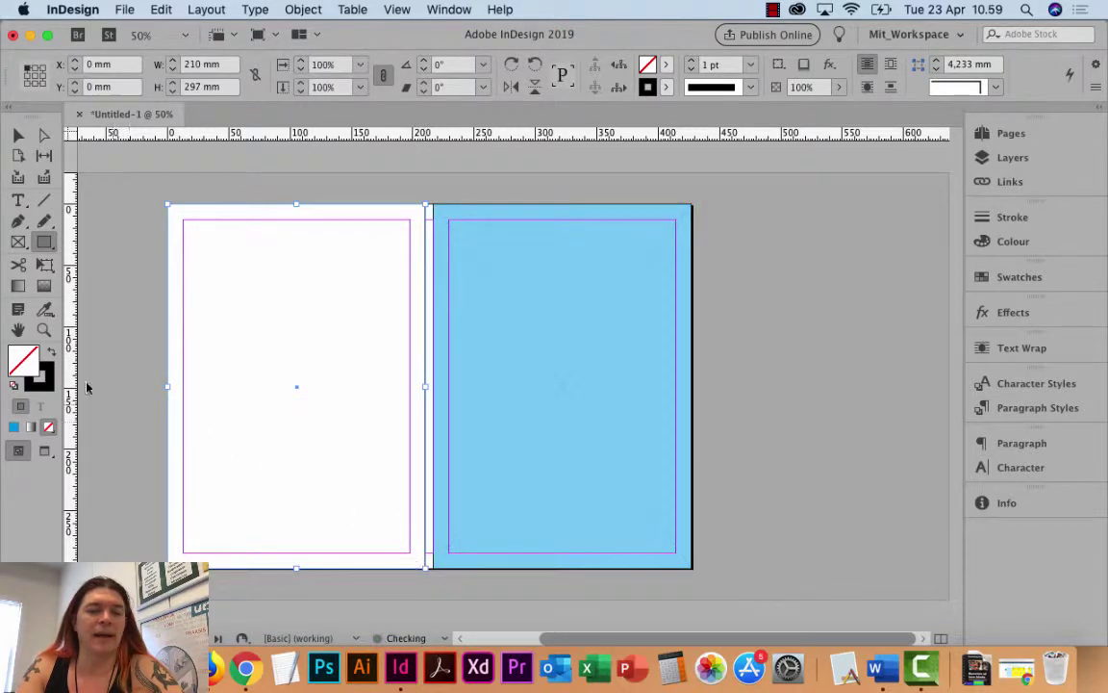
{"action": "left_click", "coordinate": [54, 353]}
{"action": "left_click", "coordinate": [18, 135]}
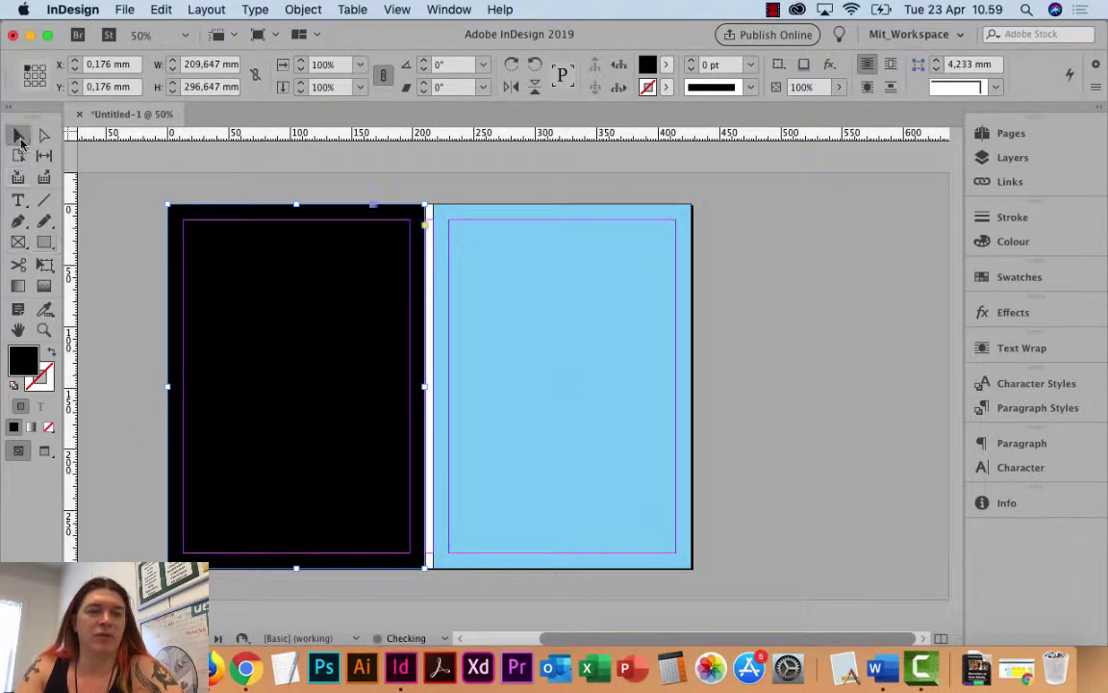
{"action": "mouse_move", "coordinate": [168, 205]}
{"action": "left_mouse_down"}
{"action": "mouse_move", "coordinate": [222, 290]}
{"action": "mouse_move", "coordinate": [170, 207]}
{"action": "left_mouse_up"}
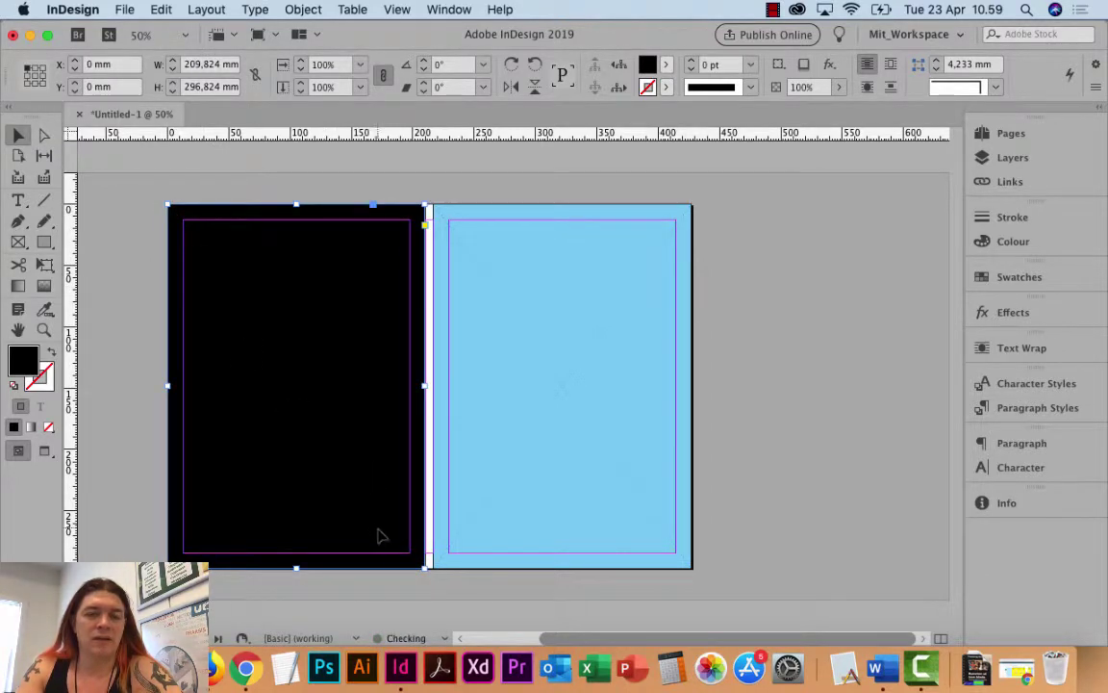
{"action": "mouse_move", "coordinate": [423, 569]}
{"action": "left_mouse_down"}
{"action": "mouse_move", "coordinate": [358, 488]}
{"action": "mouse_move", "coordinate": [421, 564]}
{"action": "left_mouse_up"}
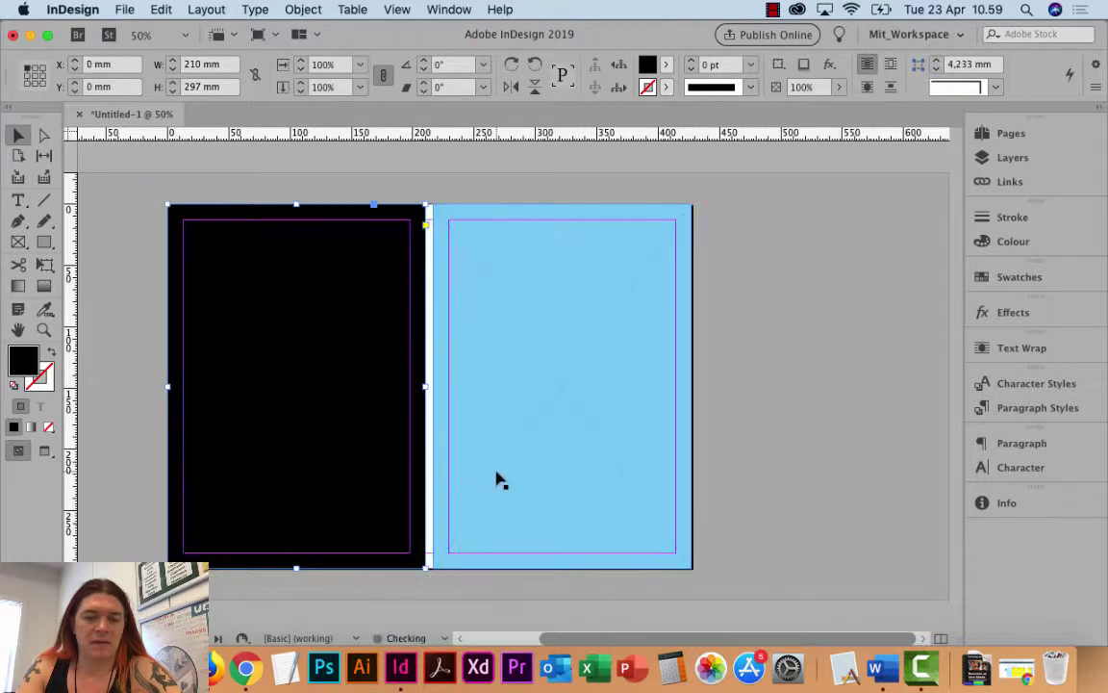
{"action": "left_click", "coordinate": [43, 329]}
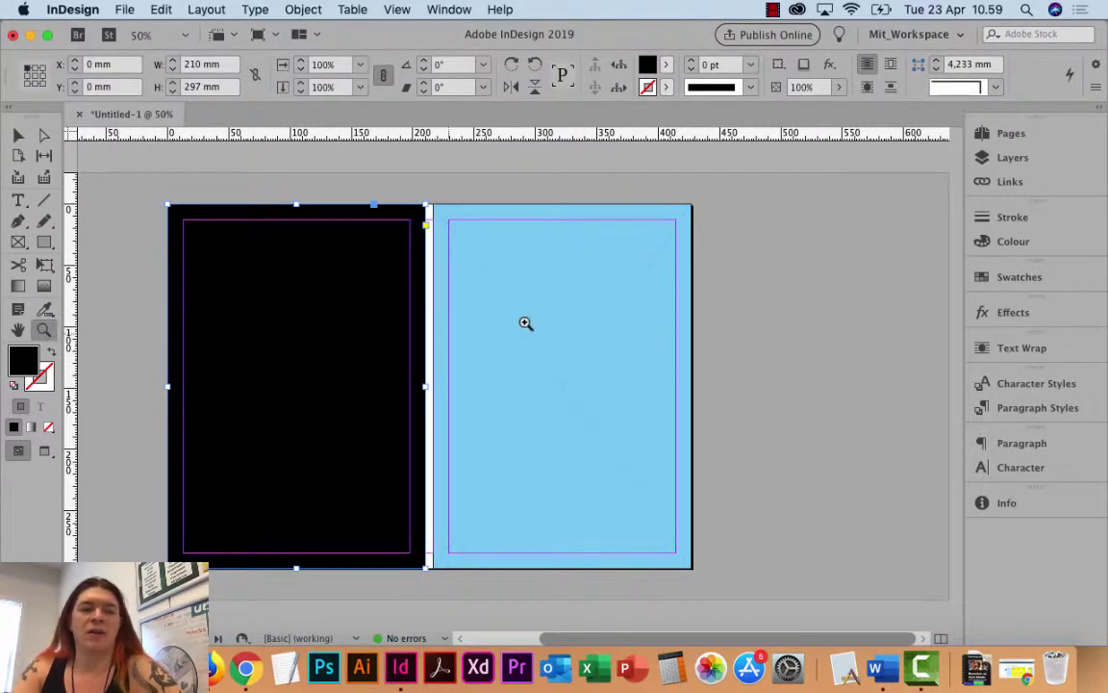
{"action": "left_click_drag", "start_coordinate": [369, 181], "coordinate": [429, 527]}
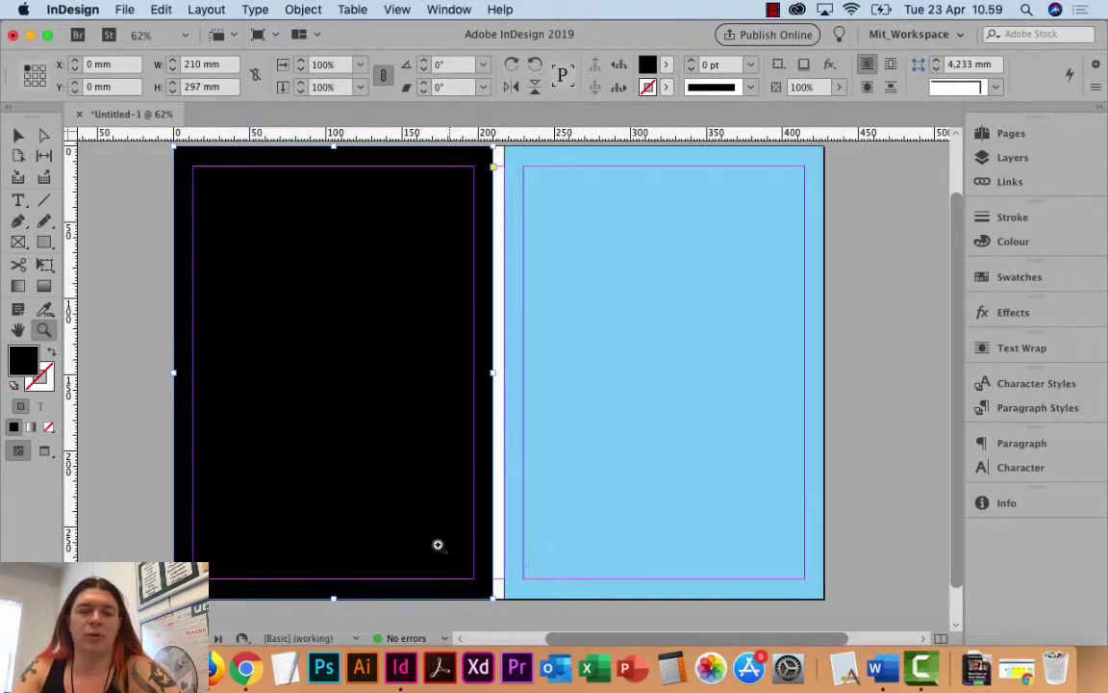
{"action": "scroll", "coordinate": [394, 265], "scroll_direction": "up", "scroll_amount": 2}
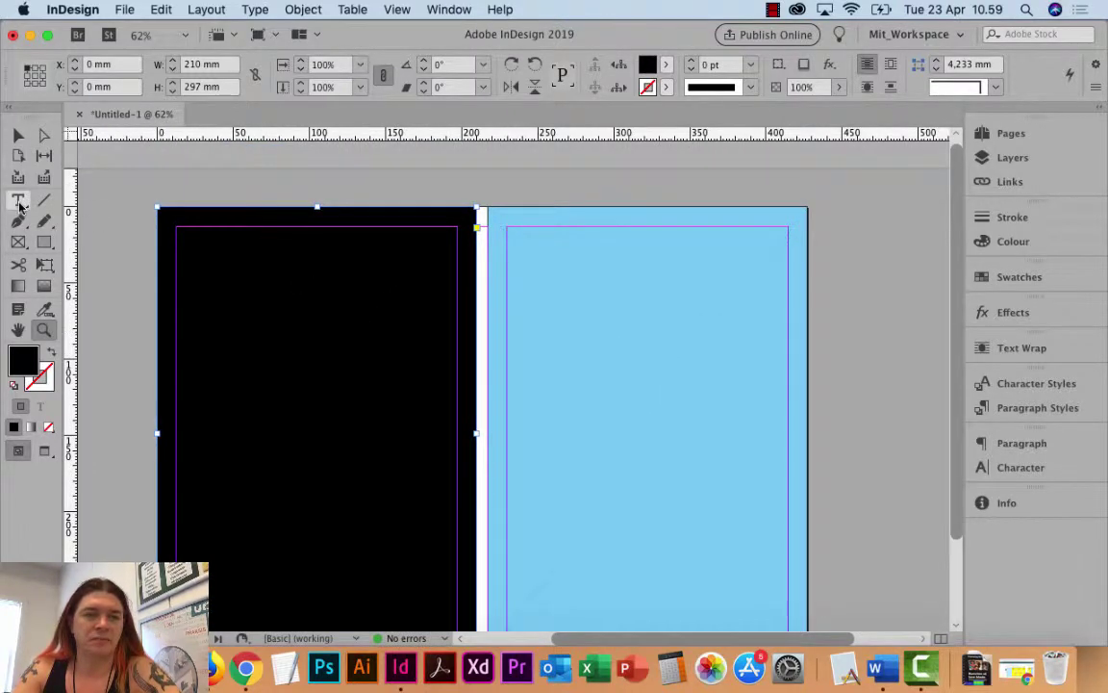
{"action": "left_click", "coordinate": [44, 242]}
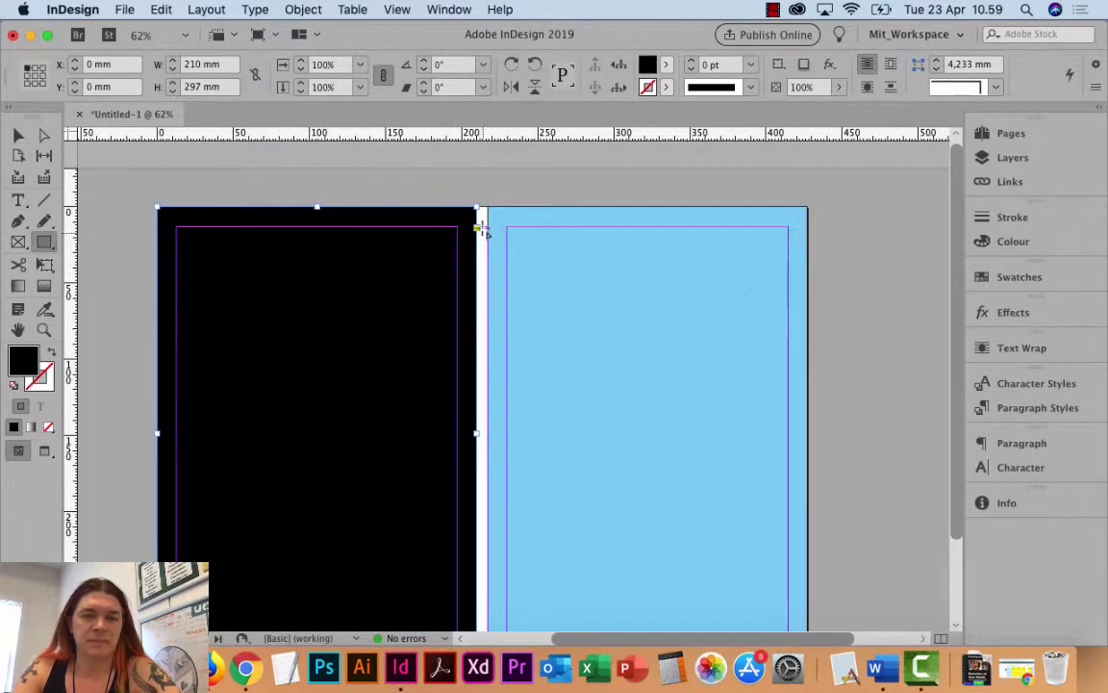
{"action": "left_click_drag", "start_coordinate": [480, 209], "coordinate": [486, 562]}
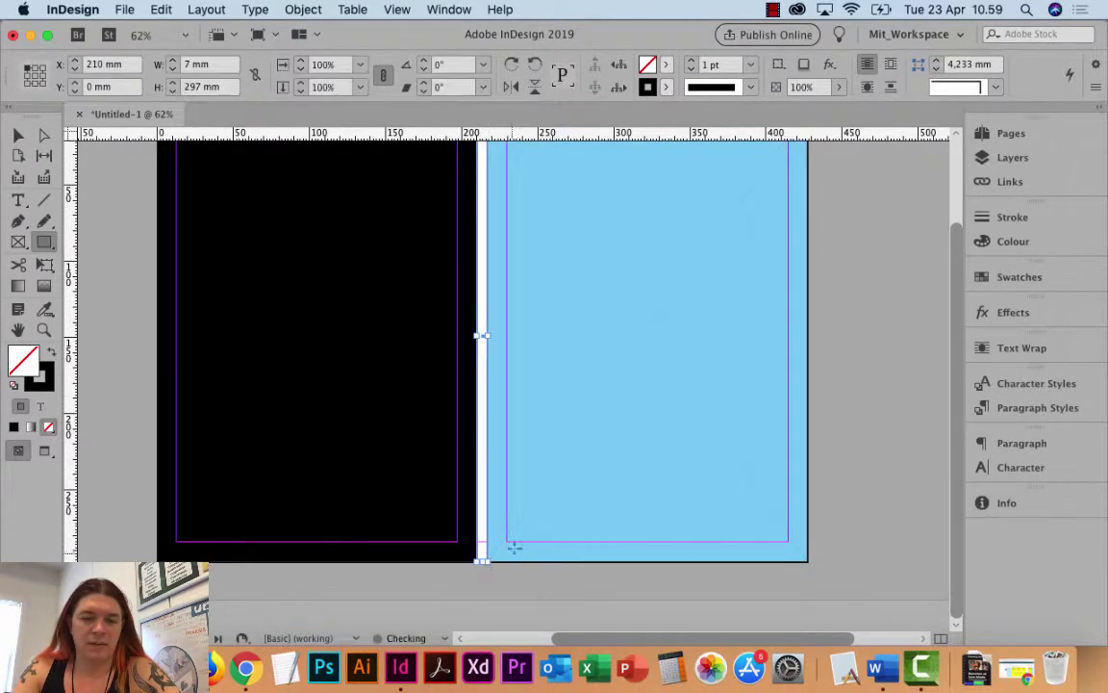
{"action": "key", "text": "super+z"}
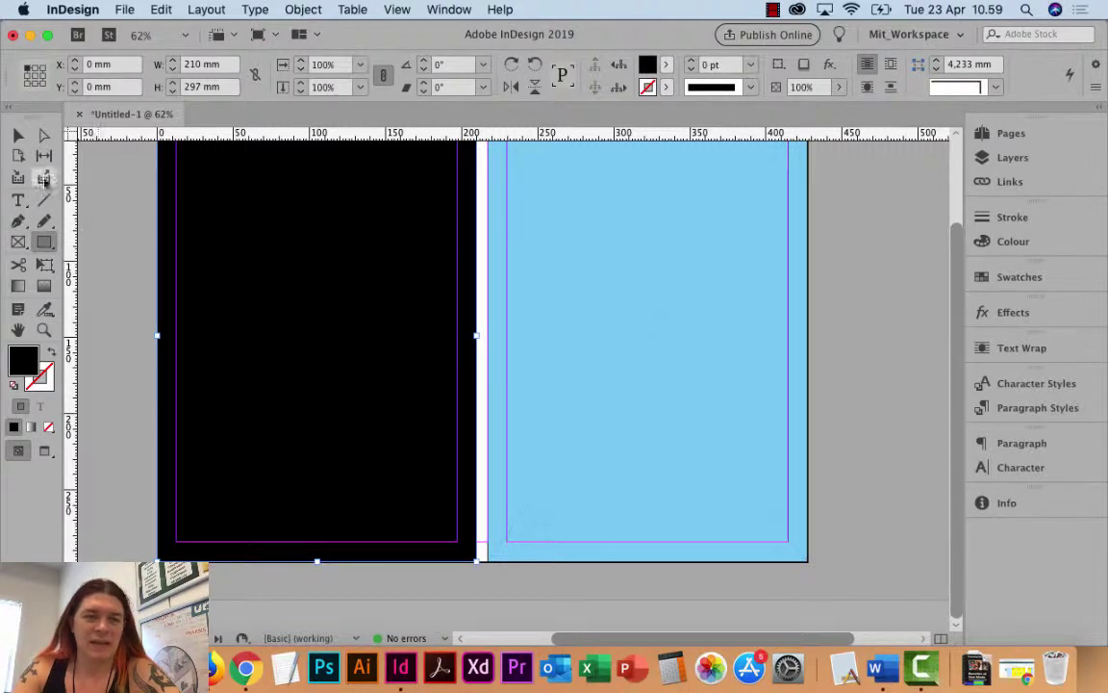
Draw a 7 x 297 mm rectangle over the spine page with a black fill and no stroke as the default colours
{"action": "left_click", "coordinate": [21, 136]}
{"action": "left_click", "coordinate": [107, 198]}
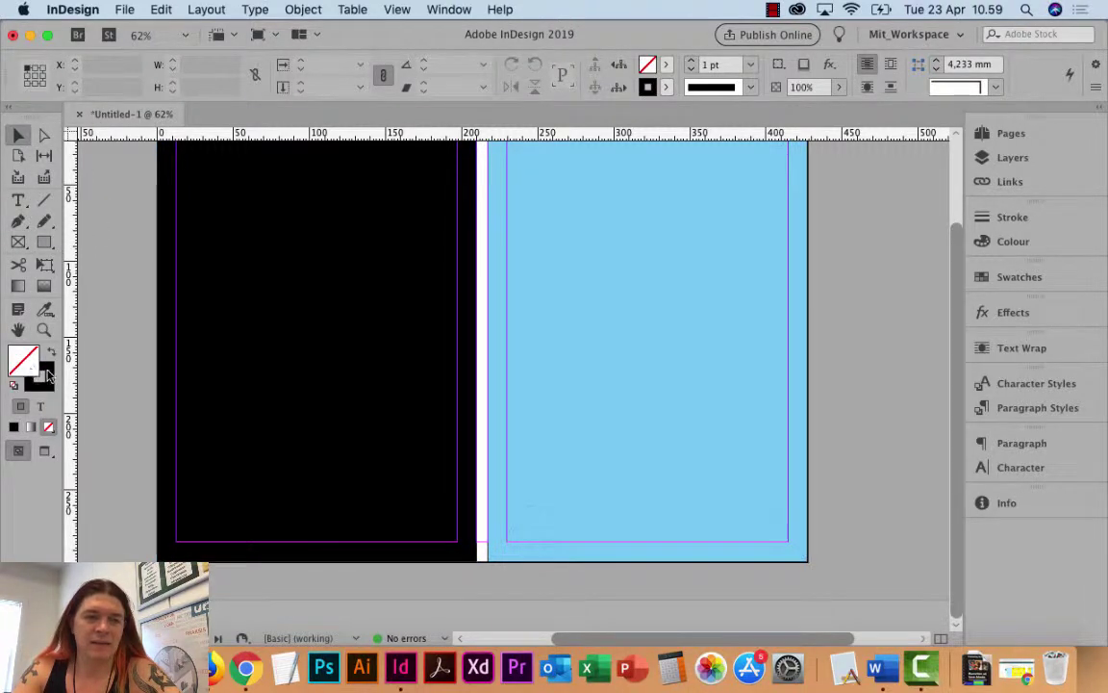
{"action": "left_click", "coordinate": [50, 352]}
{"action": "left_click", "coordinate": [43, 242]}
{"action": "scroll", "coordinate": [404, 288], "scroll_direction": "up", "scroll_amount": 3}
{"action": "scroll", "coordinate": [404, 288], "scroll_direction": "right", "scroll_amount": 2}
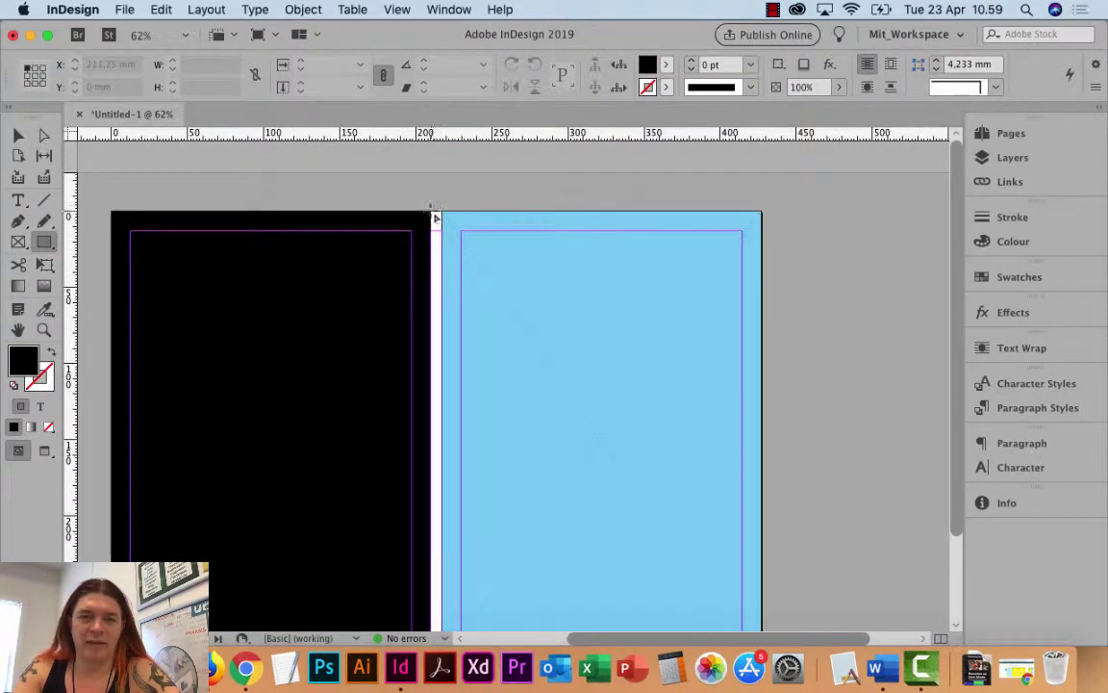
{"action": "left_click_drag", "start_coordinate": [435, 215], "coordinate": [443, 567]}
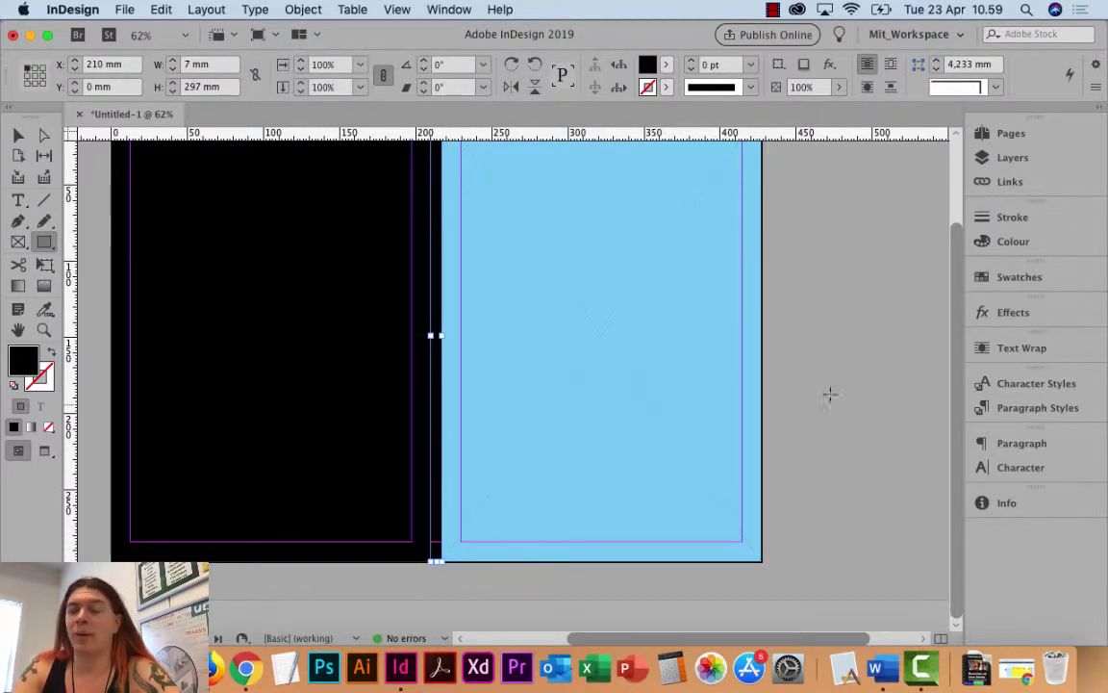
Fill the spine rectangle with the yellow swatch C=0 M=0 Y=100 K=0
{"action": "left_click", "coordinate": [970, 277]}
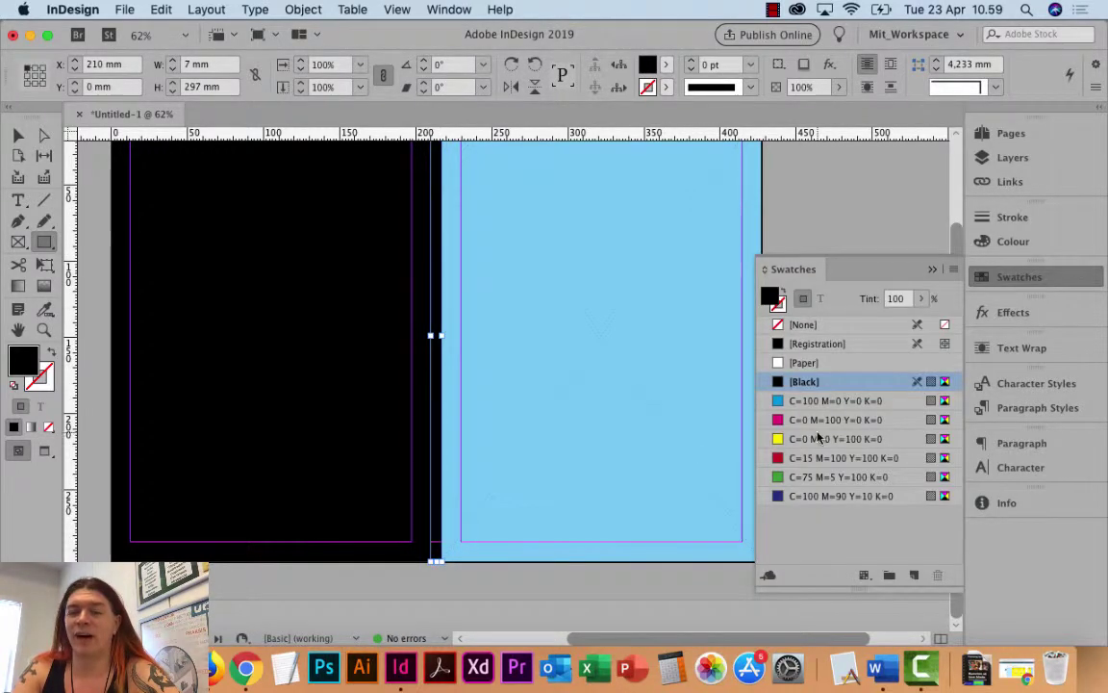
{"action": "left_click", "coordinate": [818, 438]}
{"action": "left_click", "coordinate": [27, 135]}
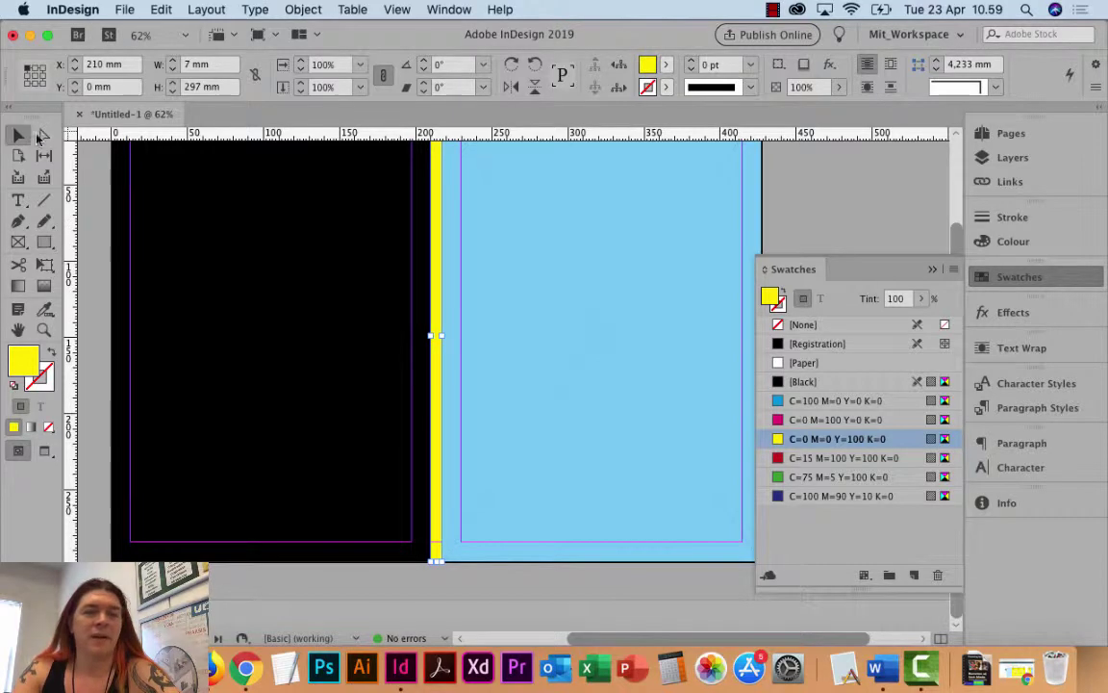
{"action": "left_click", "coordinate": [809, 166]}
{"action": "scroll", "coordinate": [760, 240], "scroll_direction": "up", "scroll_amount": 3}
{"action": "scroll", "coordinate": [760, 241], "scroll_direction": "right", "scroll_amount": 2}
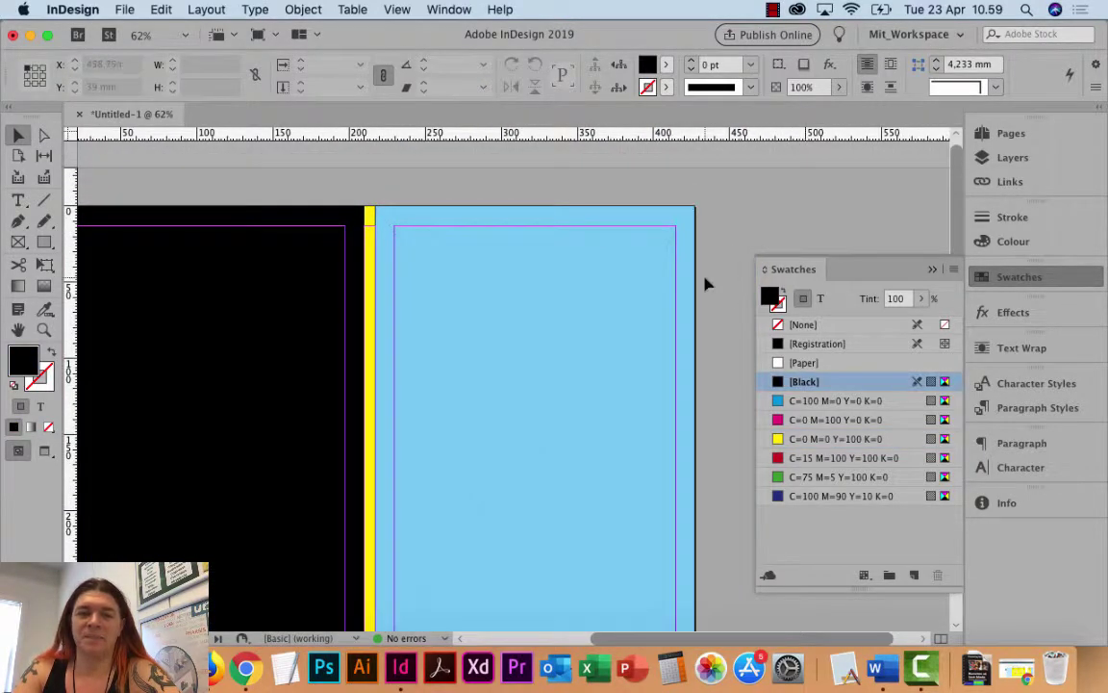
{"action": "left_click", "coordinate": [930, 270]}
{"action": "scroll", "coordinate": [625, 308], "scroll_direction": "down", "scroll_amount": 2}
{"action": "scroll", "coordinate": [625, 307], "scroll_direction": "left", "scroll_amount": 2}
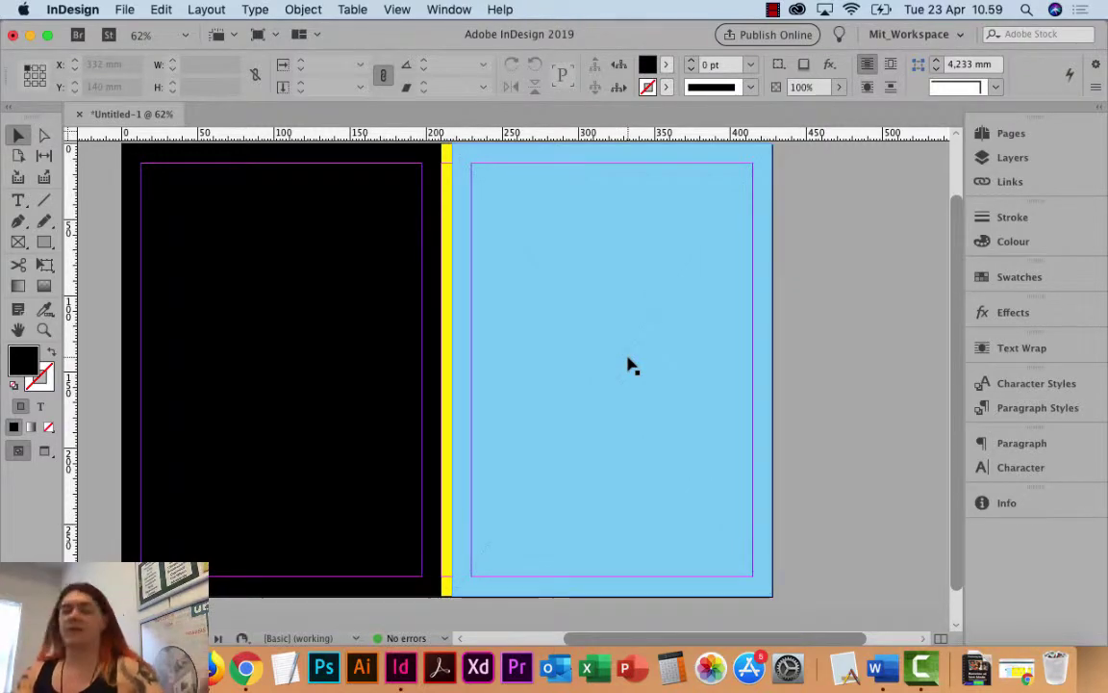
Draw a text frame about 101 x 34 mm on the pasteboard and move it onto the light blue page
{"action": "left_click", "coordinate": [18, 199]}
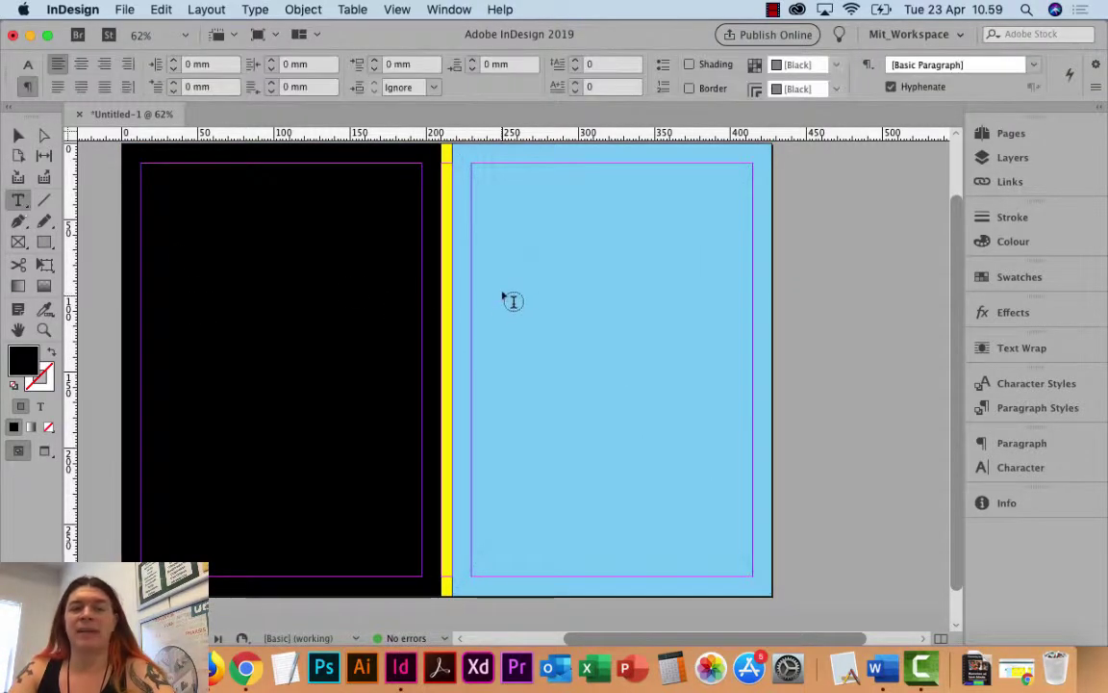
{"action": "mouse_move", "coordinate": [791, 258]}
{"action": "left_mouse_down"}
{"action": "mouse_move", "coordinate": [913, 321]}
{"action": "mouse_move", "coordinate": [944, 313]}
{"action": "mouse_move", "coordinate": [546, 311]}
{"action": "left_mouse_up"}
{"action": "key", "text": "Escape"}
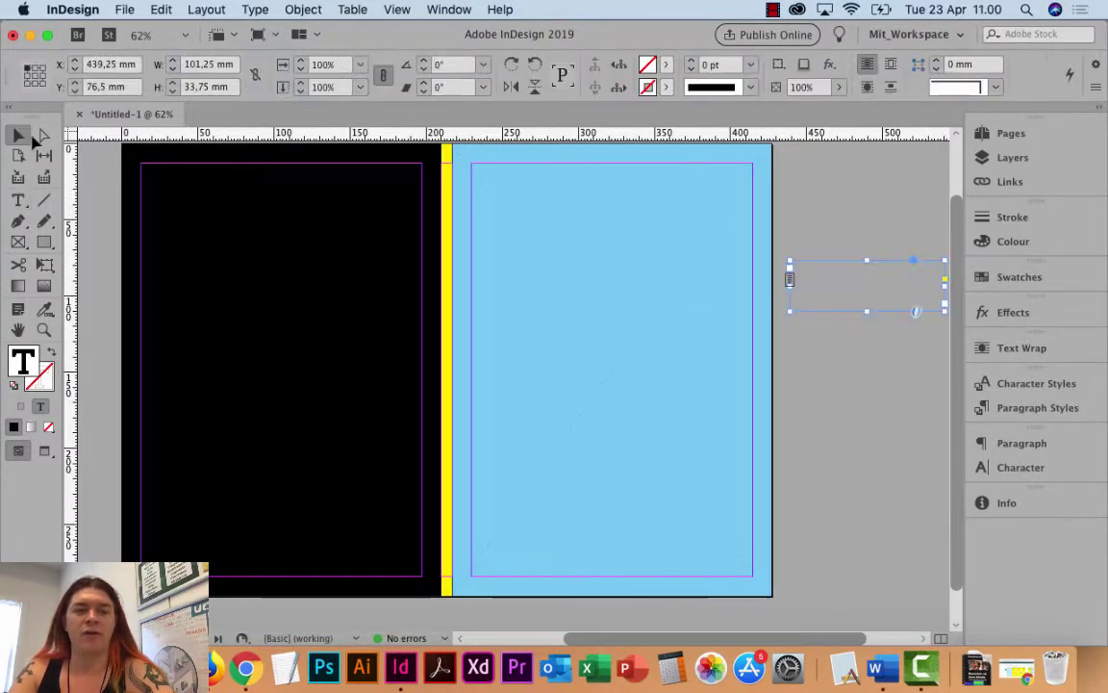
{"action": "left_click_drag", "start_coordinate": [781, 259], "coordinate": [553, 293]}
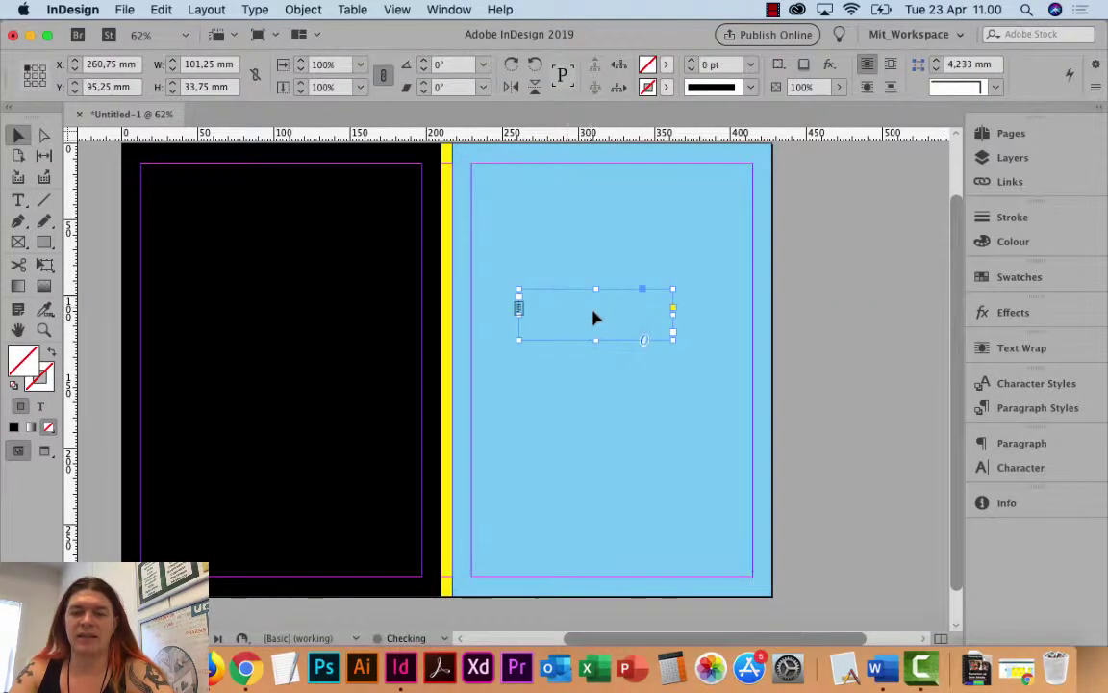
Enter the text "Forside Cover" in the new text frame
{"action": "double_click", "coordinate": [561, 293]}
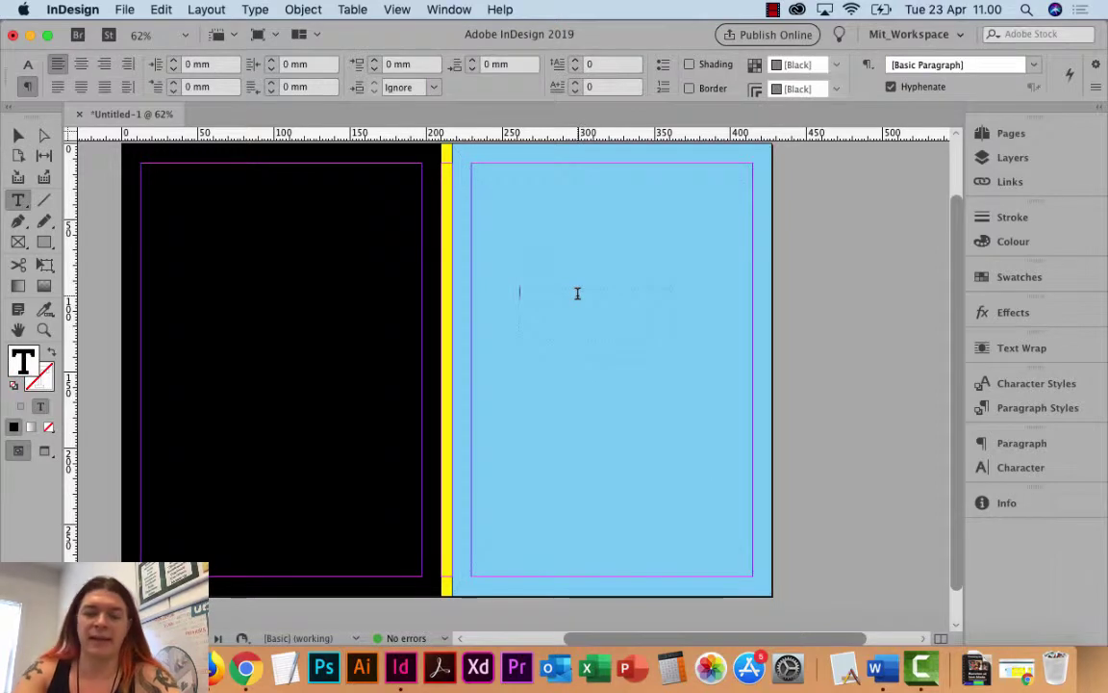
{"action": "type", "text": "Pan"}
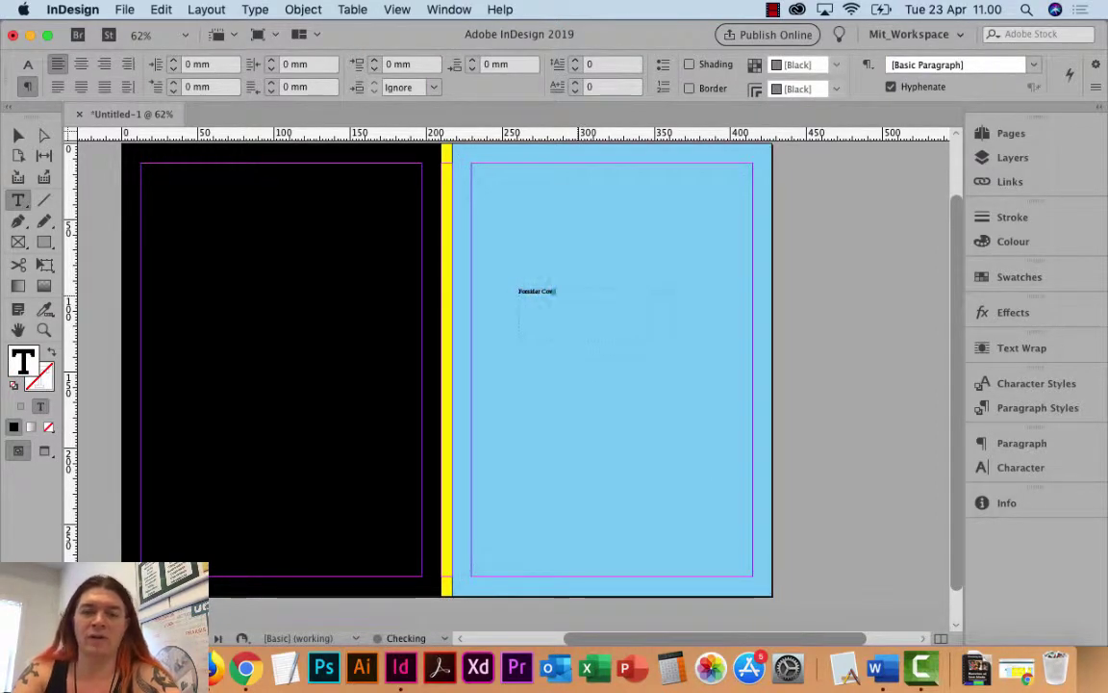
{"action": "type", "text": " Clo"}
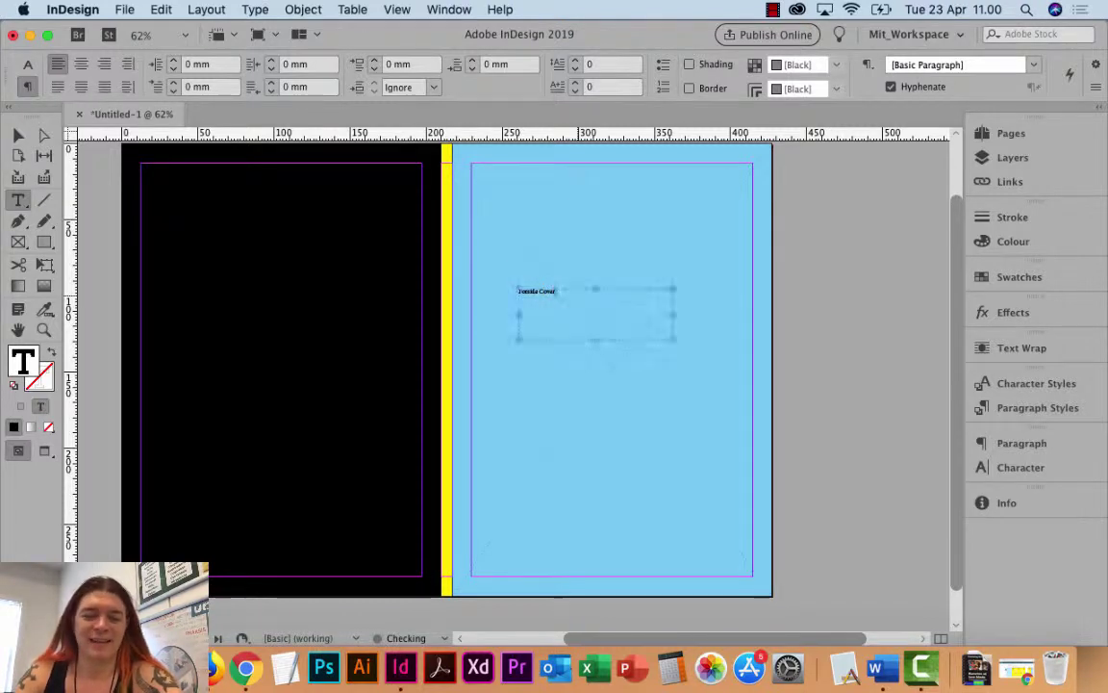
Set the title text to 60 pt and enlarge its frame to about 119 x 40 mm so the whole title fits
{"action": "key", "text": "super+a"}
{"action": "left_click", "coordinate": [27, 63]}
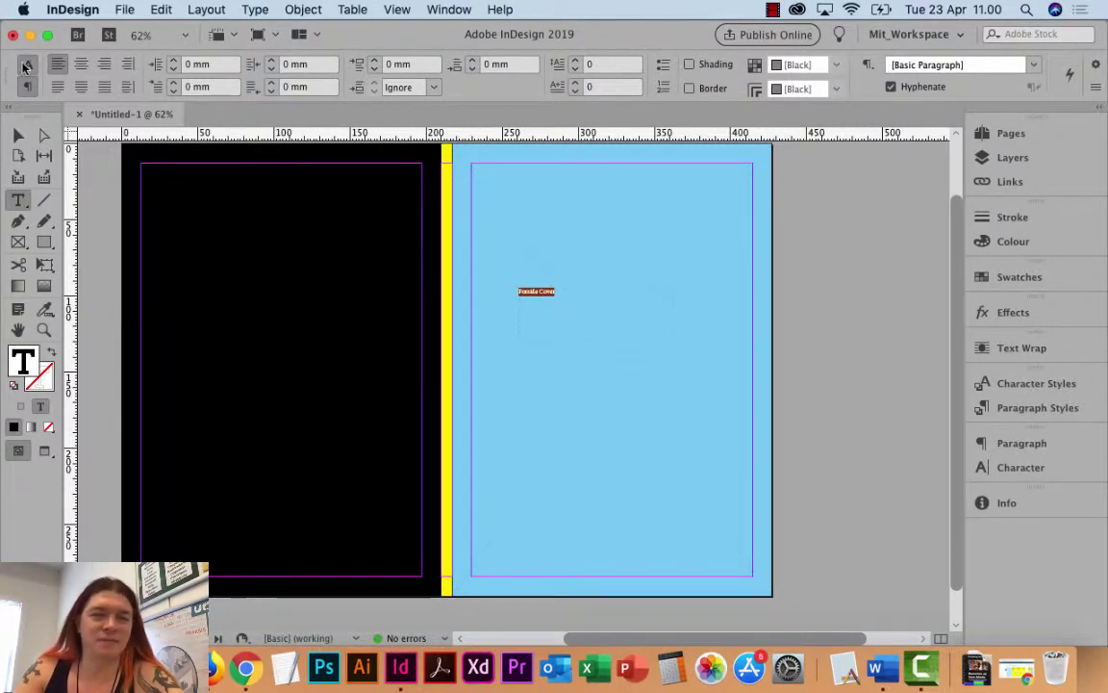
{"action": "left_click", "coordinate": [215, 63]}
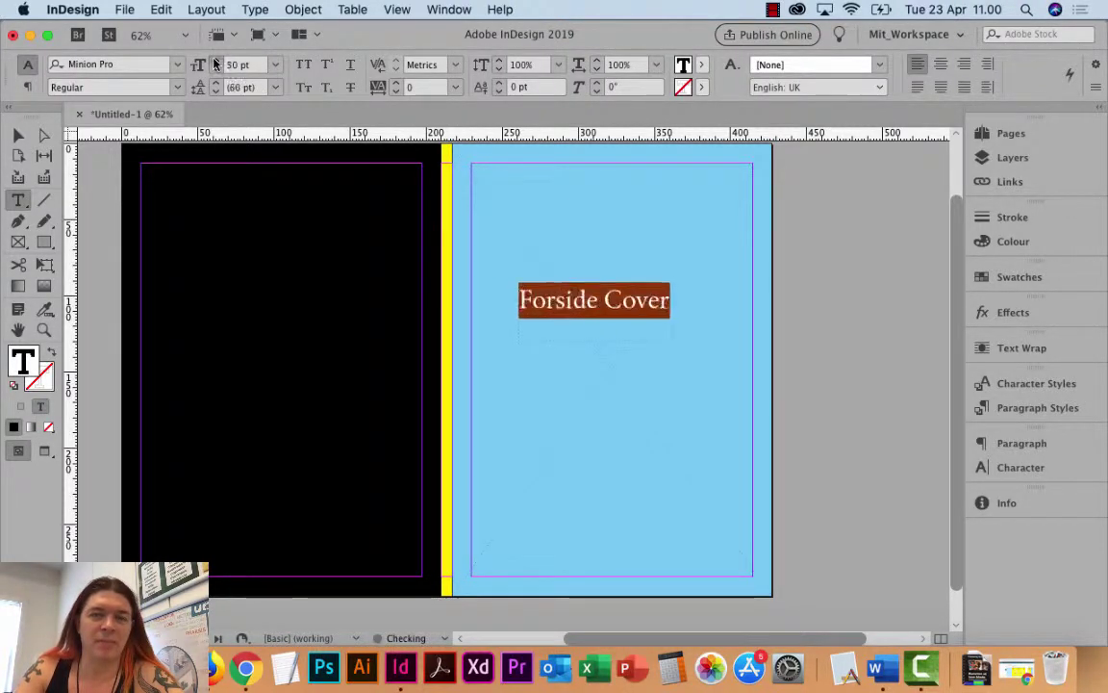
{"action": "key", "text": "Escape"}
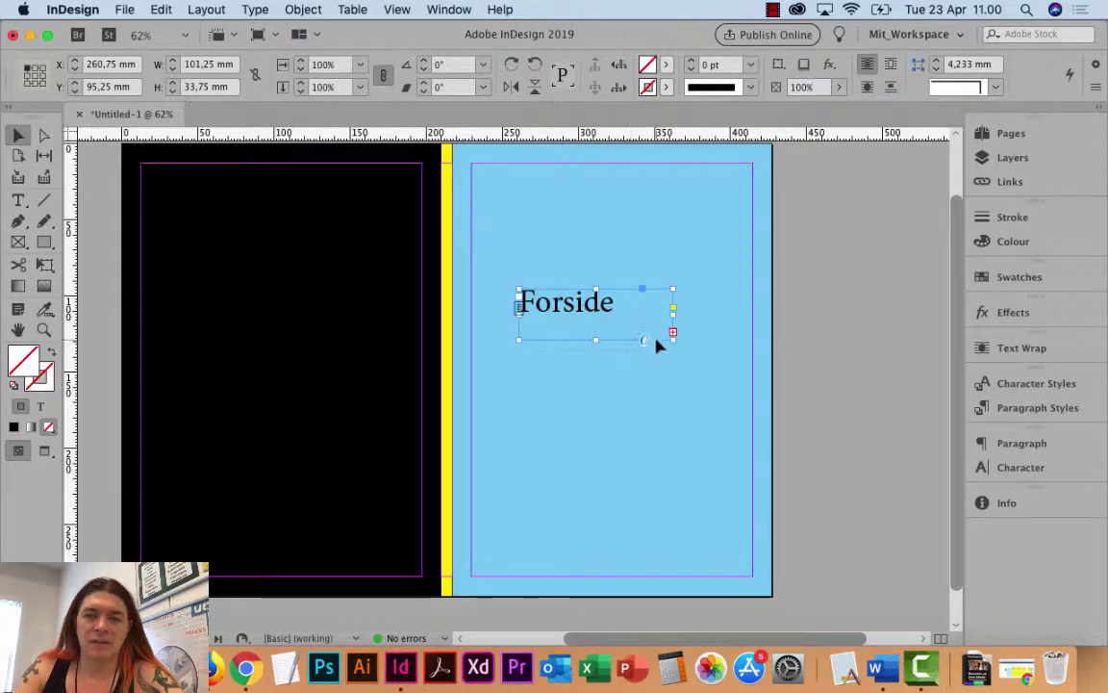
{"action": "left_click_drag", "start_coordinate": [672, 336], "coordinate": [699, 347]}
{"action": "left_click", "coordinate": [787, 330]}
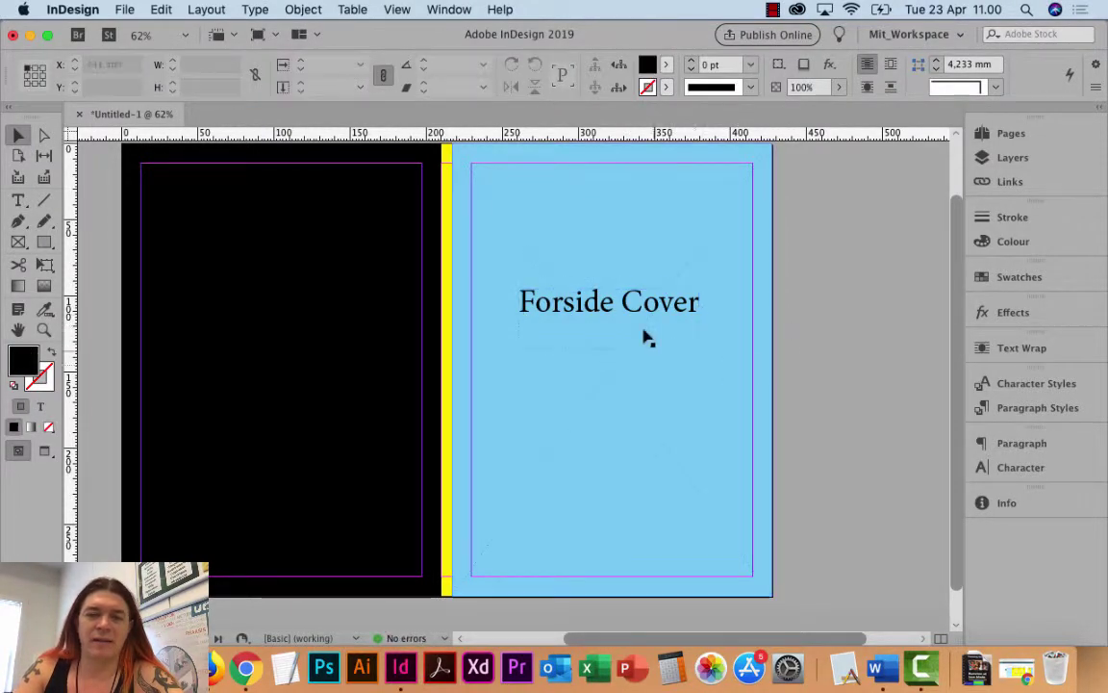
Duplicate the title frame onto the black page and colour the copy's text with the [Paper] swatch
{"action": "left_click_drag", "start_coordinate": [647, 314], "coordinate": [317, 315]}
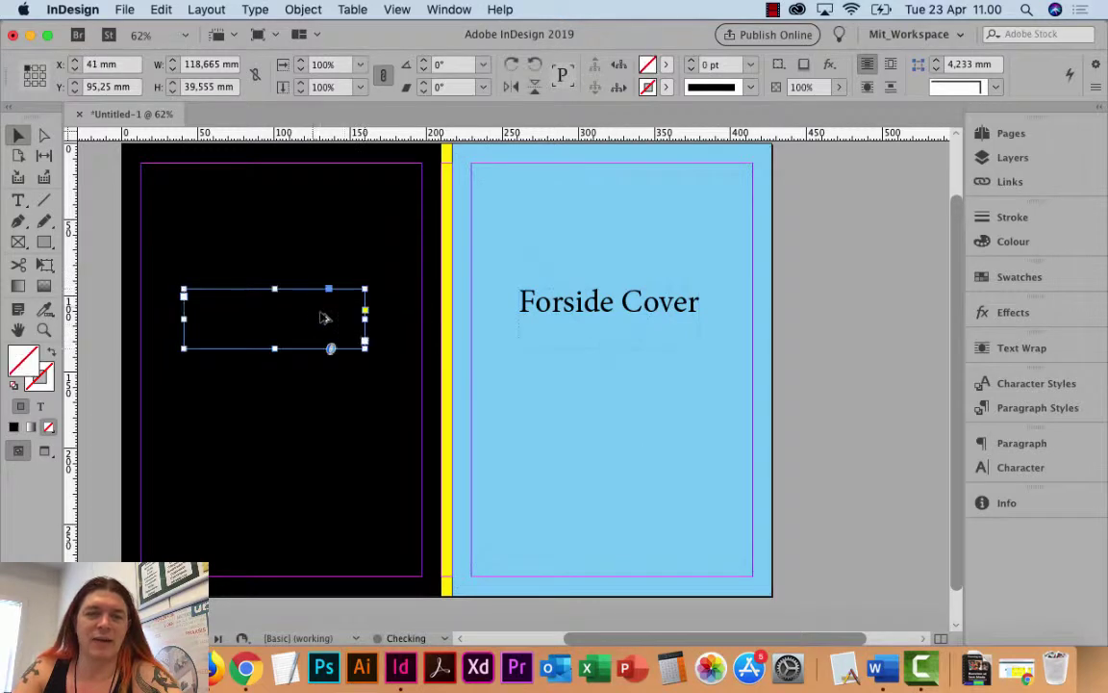
{"action": "key", "text": "t"}
{"action": "triple_click", "coordinate": [372, 329]}
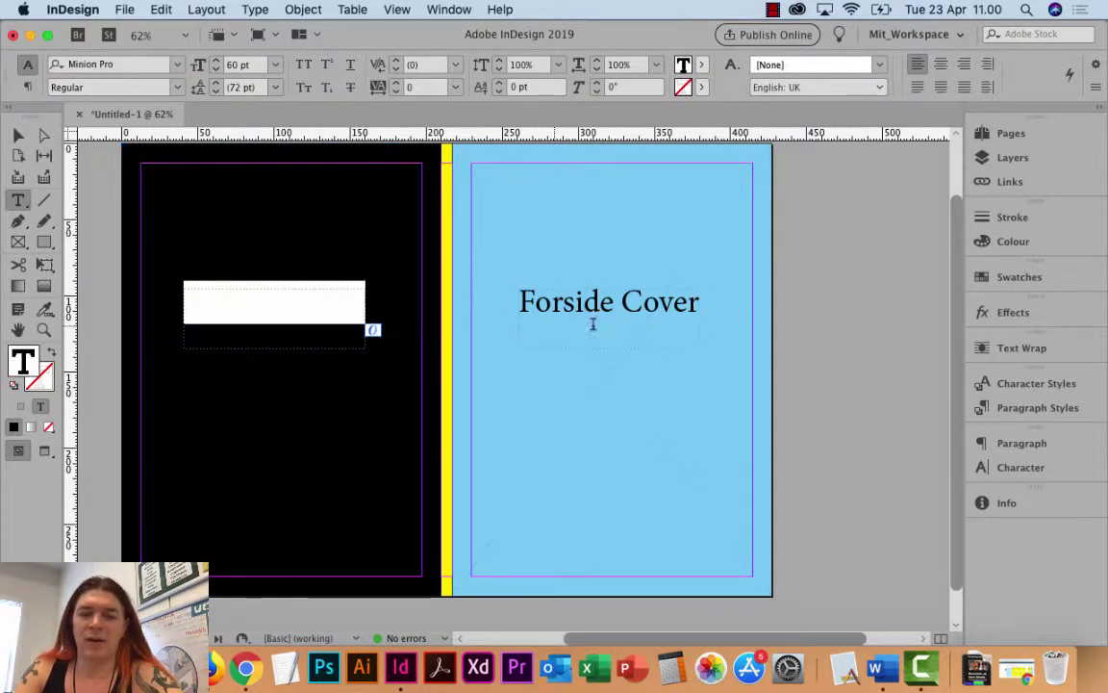
{"action": "left_click", "coordinate": [1019, 277]}
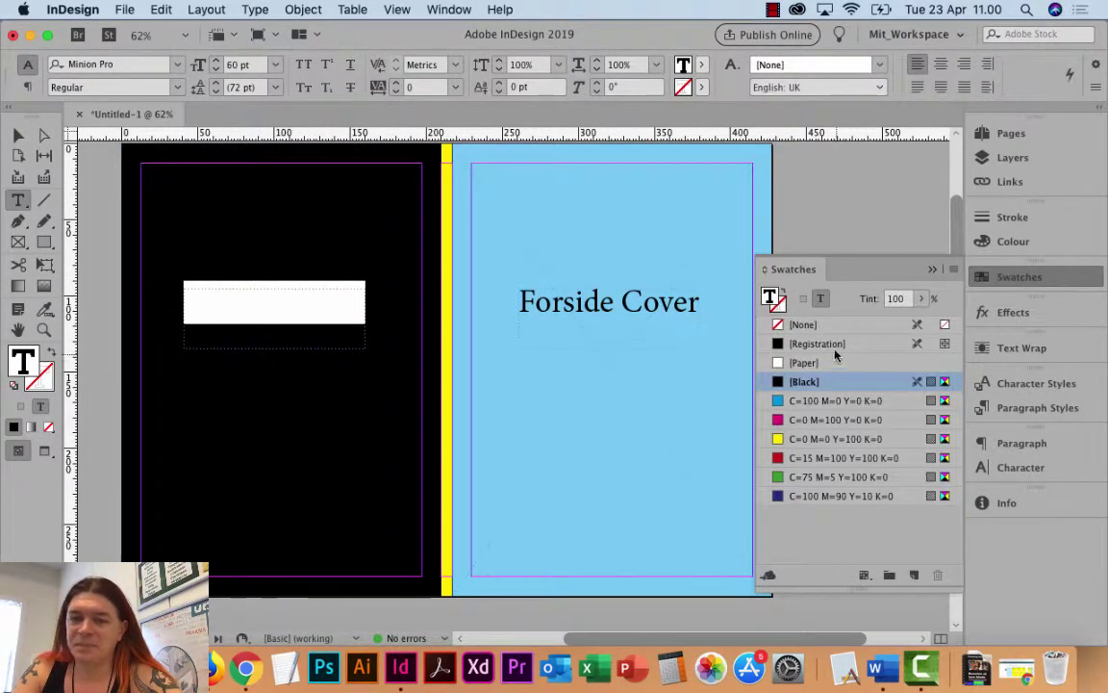
{"action": "left_click", "coordinate": [852, 361]}
Change the title on the black page to "Bagside Cover" and enlarge its frame to about 122 x 41 mm so the whole title fits
{"action": "left_click_drag", "start_coordinate": [193, 321], "coordinate": [285, 325]}
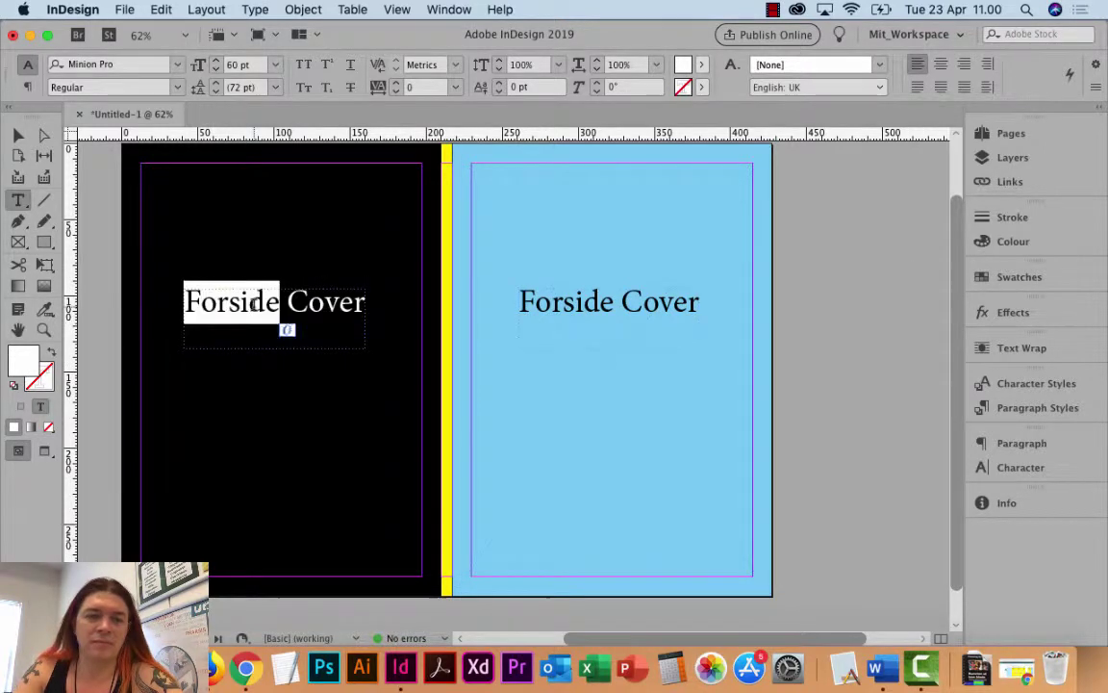
{"action": "type", "text": "Bagsisde"}
{"action": "key", "text": "Delete"}
{"action": "key", "text": "Delete"}
{"action": "key", "text": "Delete"}
{"action": "key", "text": "Delete"}
{"action": "key", "text": "Delete"}
{"action": "key", "text": "Delete"}
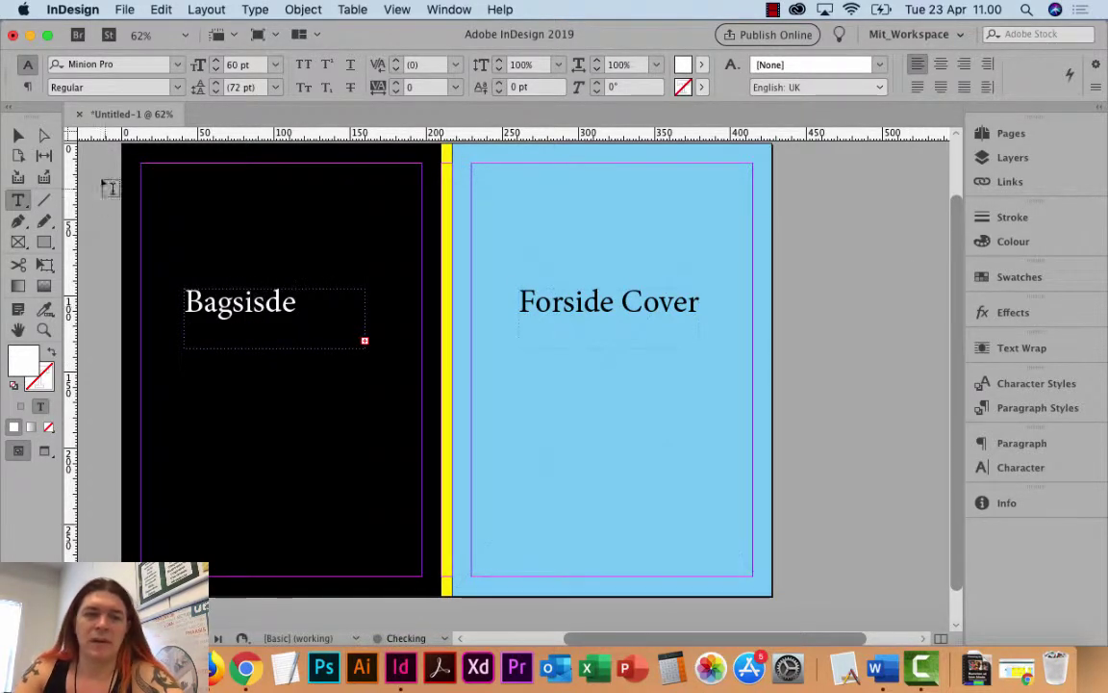
{"action": "key", "text": "Escape"}
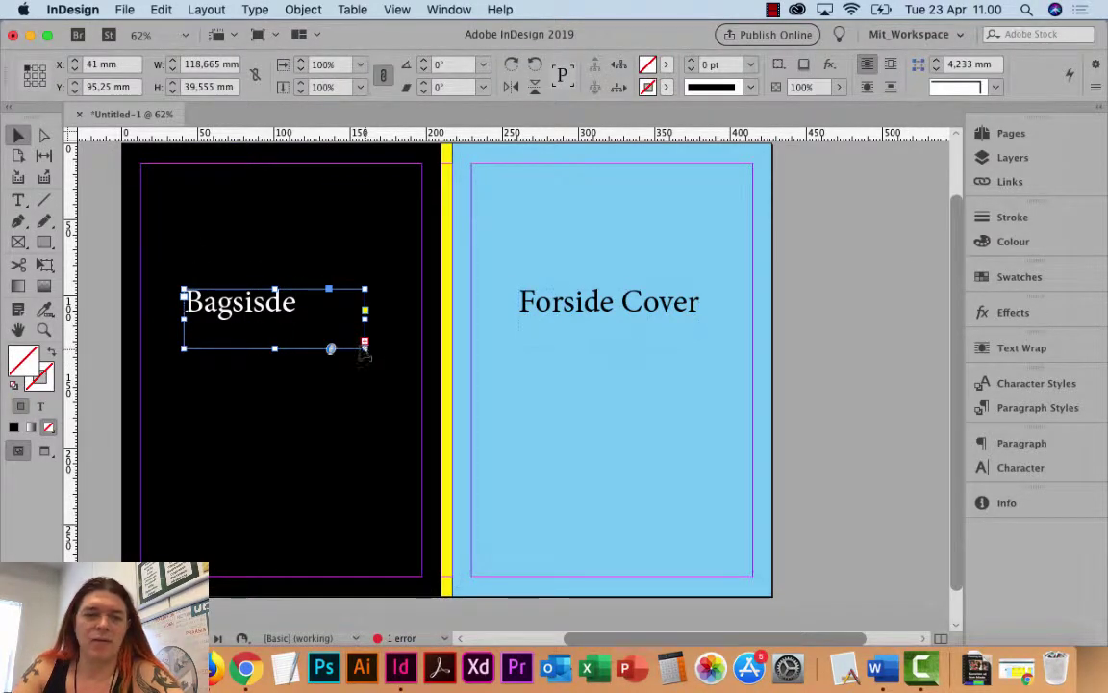
{"action": "double_click", "coordinate": [261, 300]}
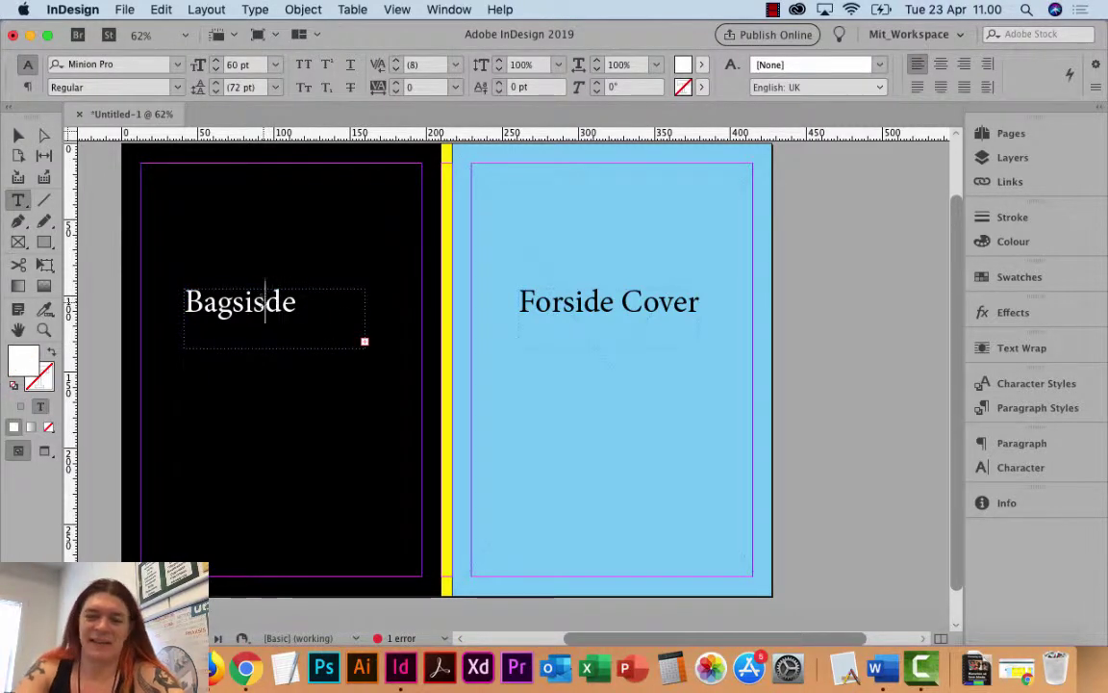
{"action": "key", "text": "BackSpace"}
{"action": "key", "text": "Escape"}
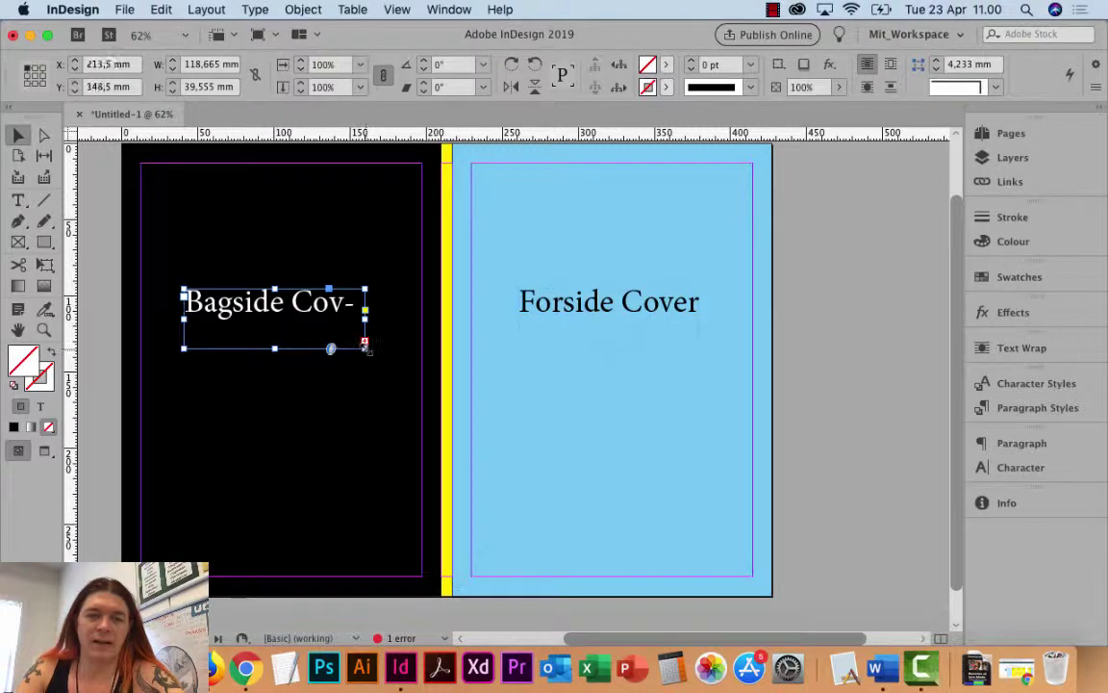
{"action": "left_click_drag", "start_coordinate": [366, 346], "coordinate": [371, 350]}
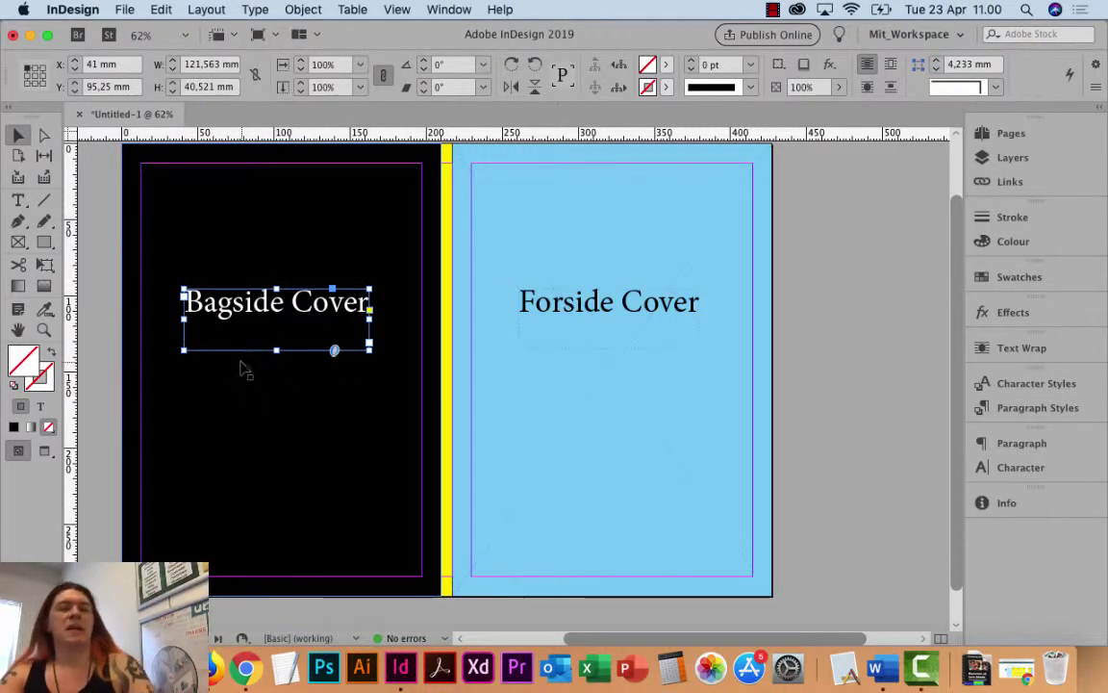
Copy the light blue page rectangle from A-Master and paste it in place on the B-Master spread
{"action": "key", "text": "a"}
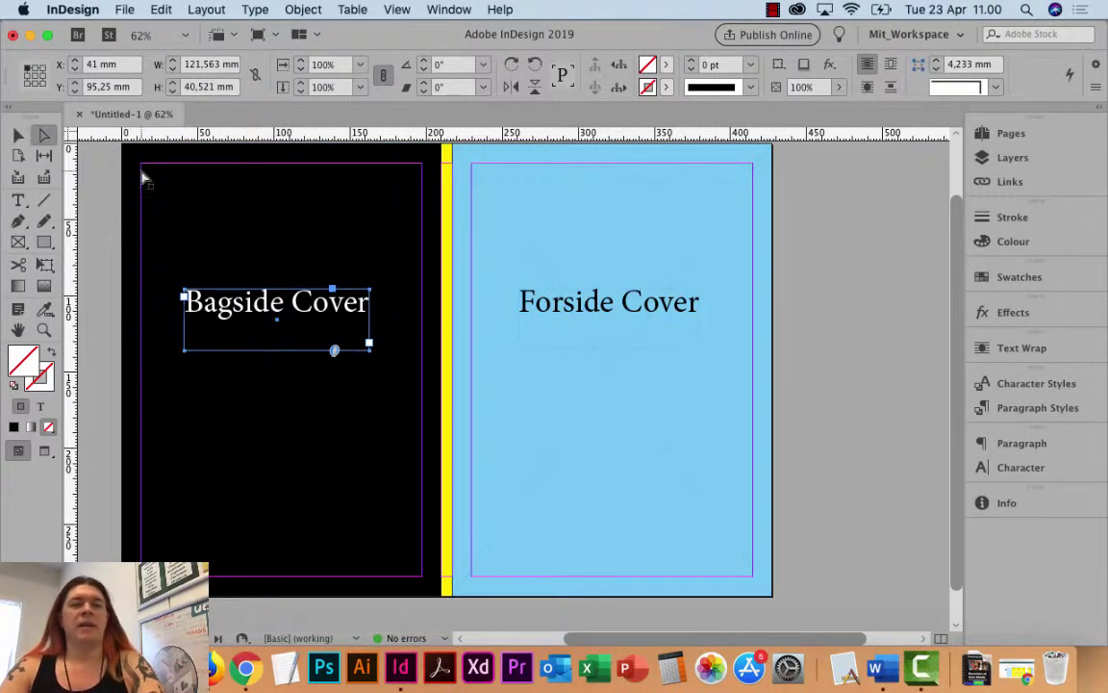
{"action": "left_click", "coordinate": [794, 242]}
{"action": "left_click", "coordinate": [1010, 133]}
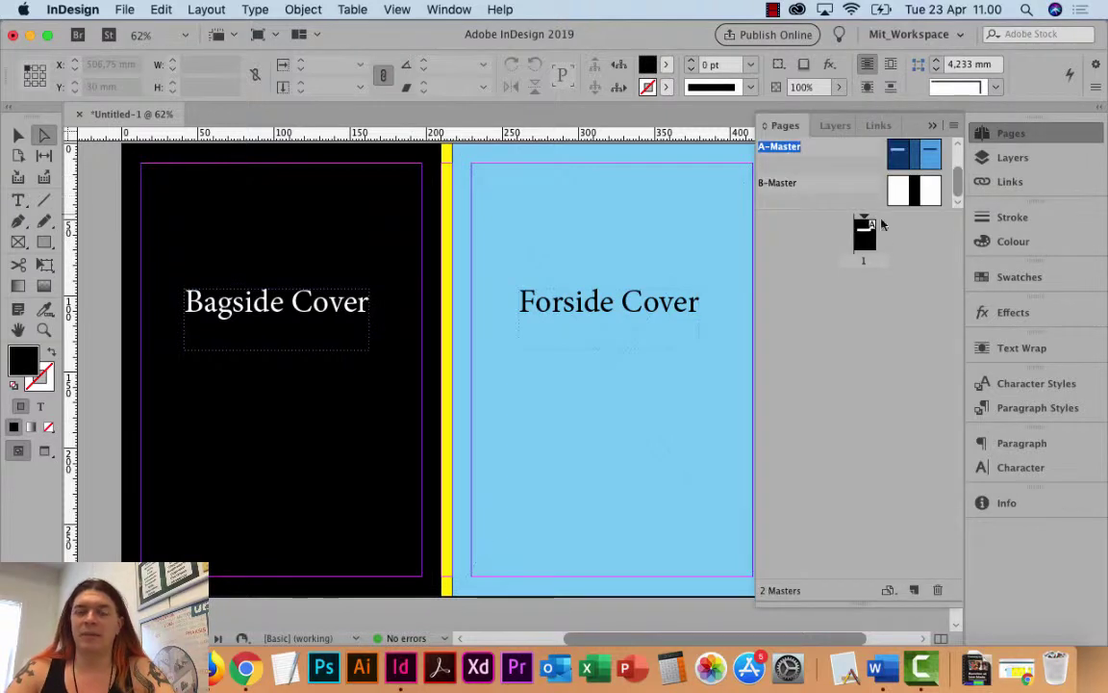
{"action": "left_click", "coordinate": [631, 363]}
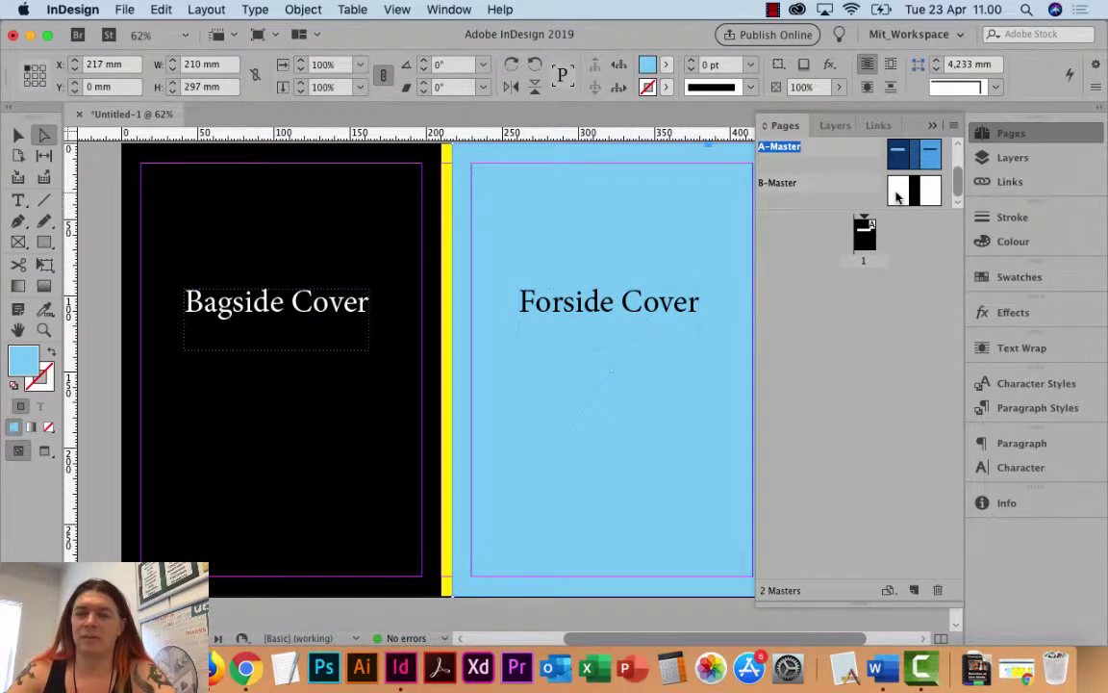
{"action": "double_click", "coordinate": [897, 196]}
{"action": "key", "text": "super+minus"}
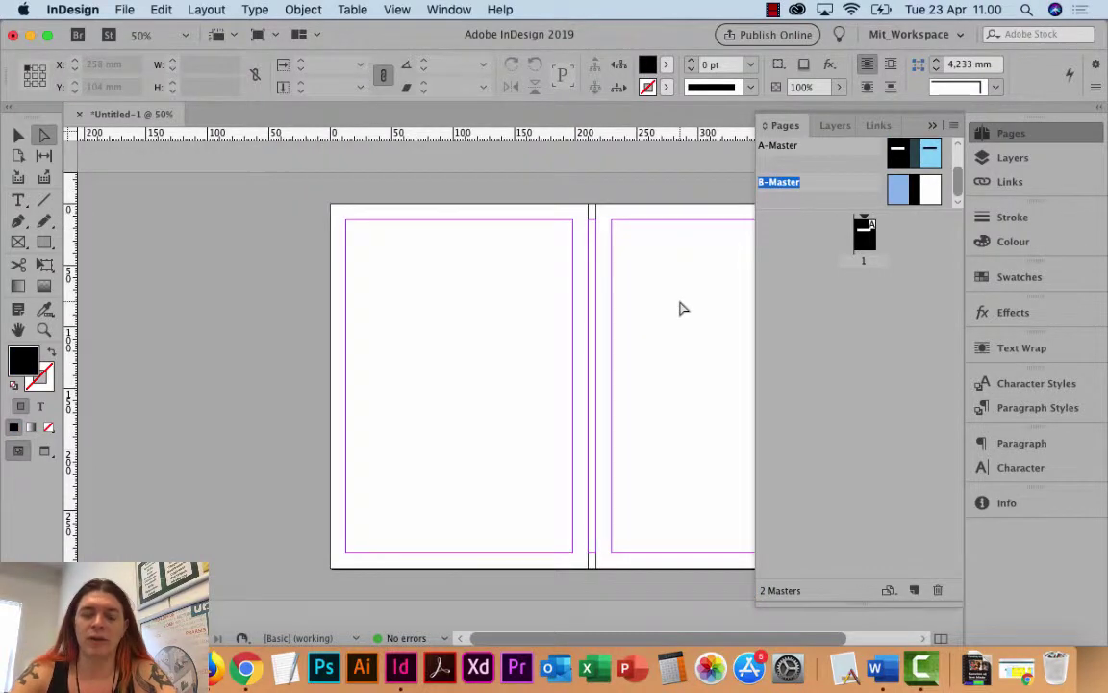
{"action": "key", "text": "super+alt+shift+v"}
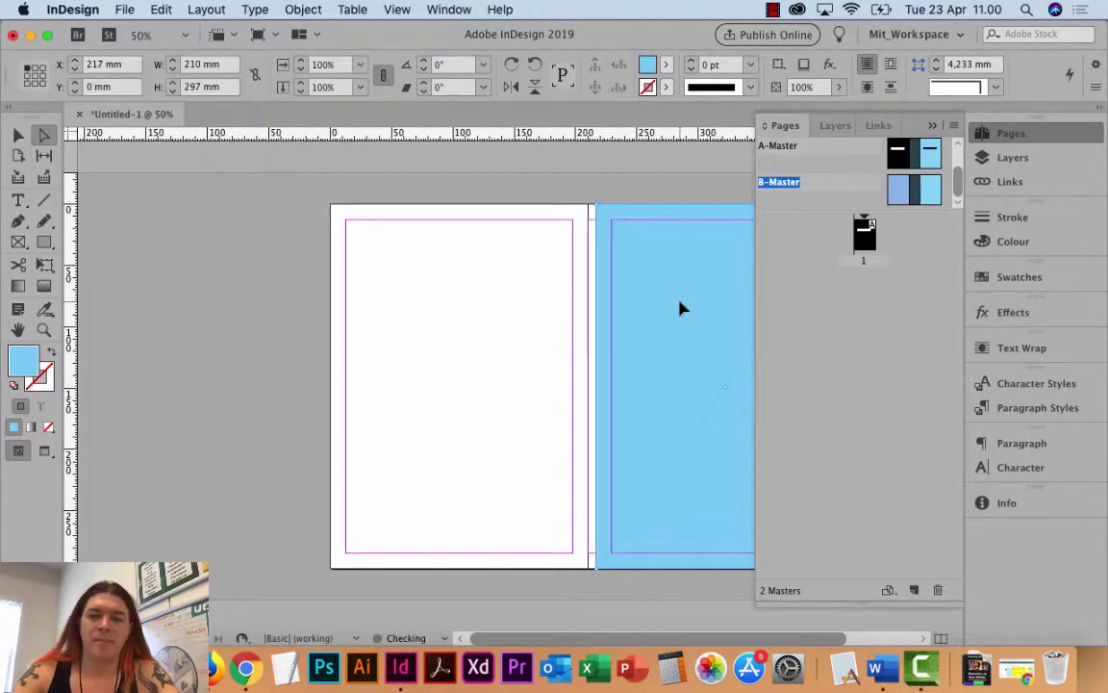
Duplicate the blue rectangle onto B-Master's blank back page, aligned to X 0 mm and Y 0 mm
{"action": "scroll", "coordinate": [577, 310], "scroll_direction": "right", "scroll_amount": 3}
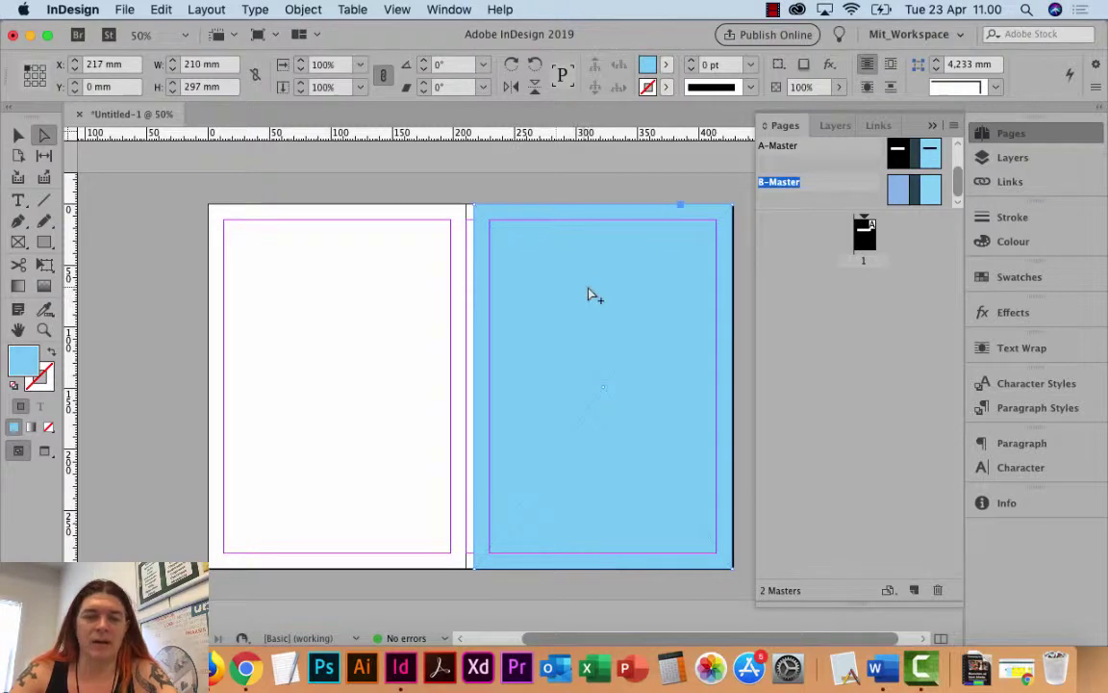
{"action": "left_click_drag", "start_coordinate": [588, 294], "coordinate": [323, 299]}
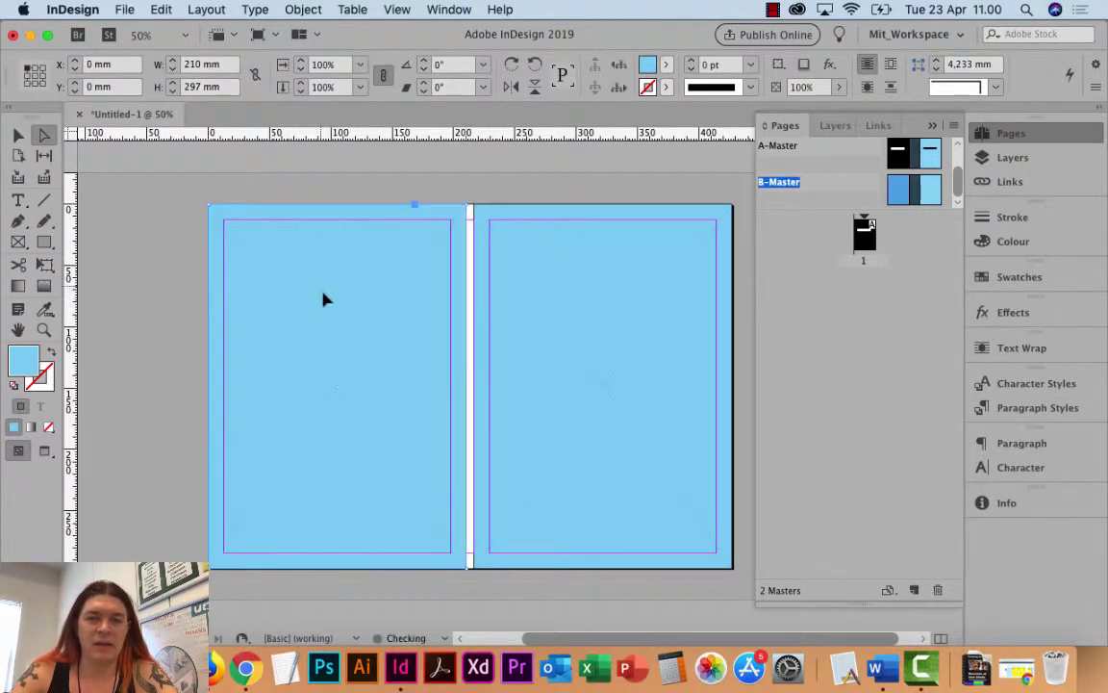
{"action": "left_click", "coordinate": [43, 329]}
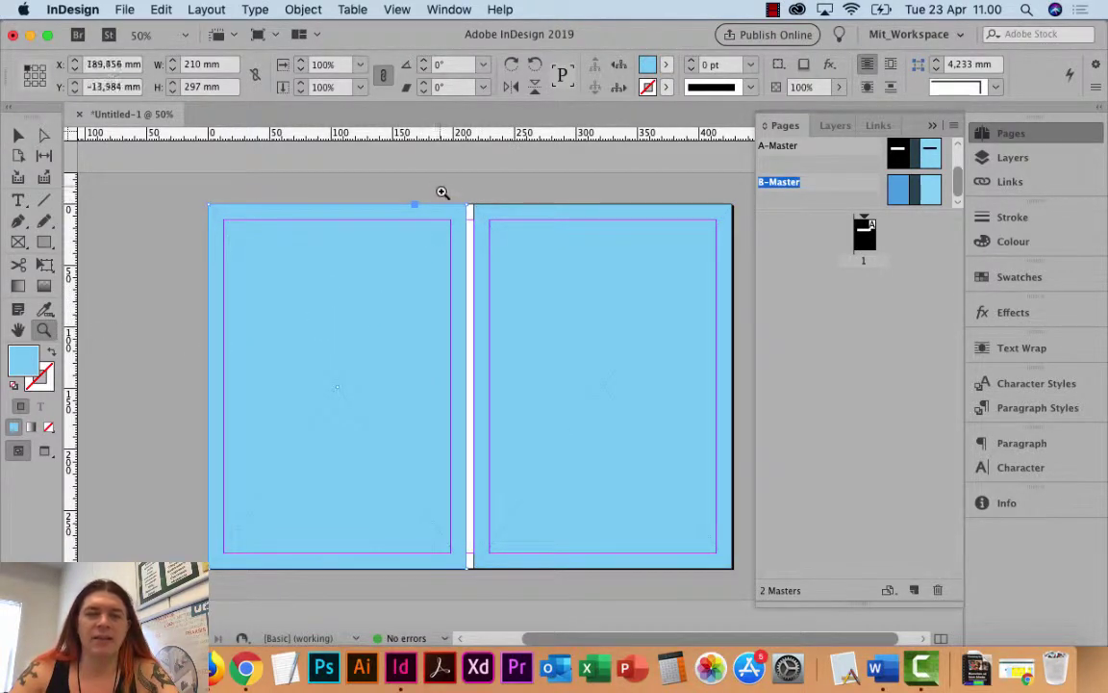
{"action": "left_click_drag", "start_coordinate": [441, 187], "coordinate": [483, 580]}
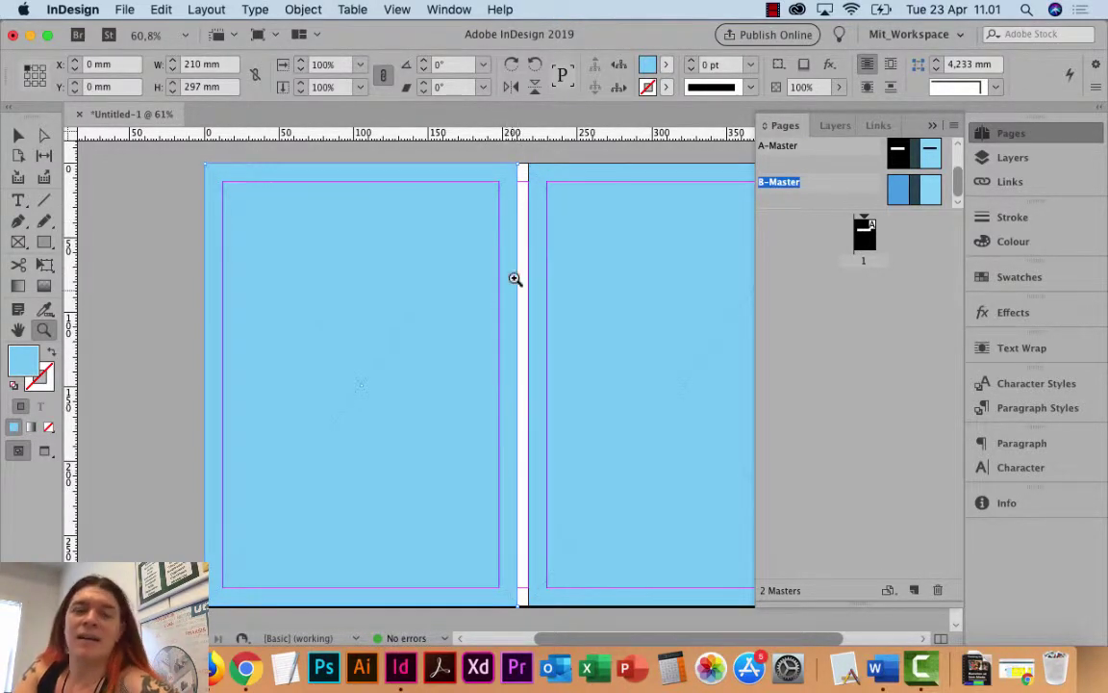
Compare the A-Master and B-Master spreads and review the general print settings without printing
{"action": "double_click", "coordinate": [779, 145]}
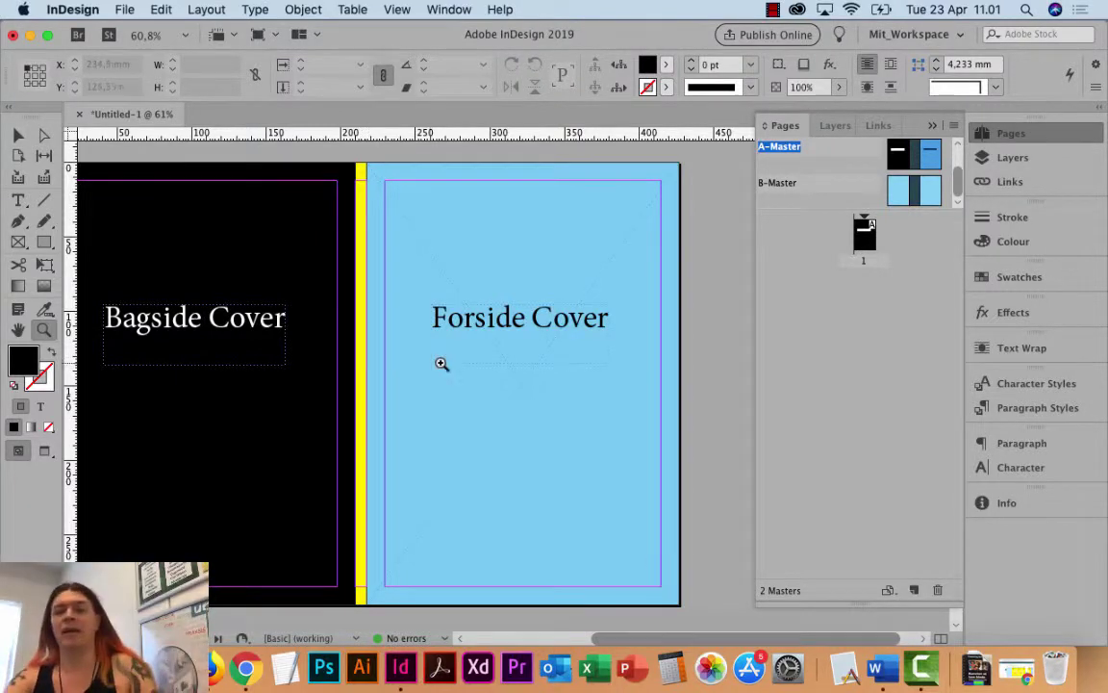
{"action": "double_click", "coordinate": [837, 179]}
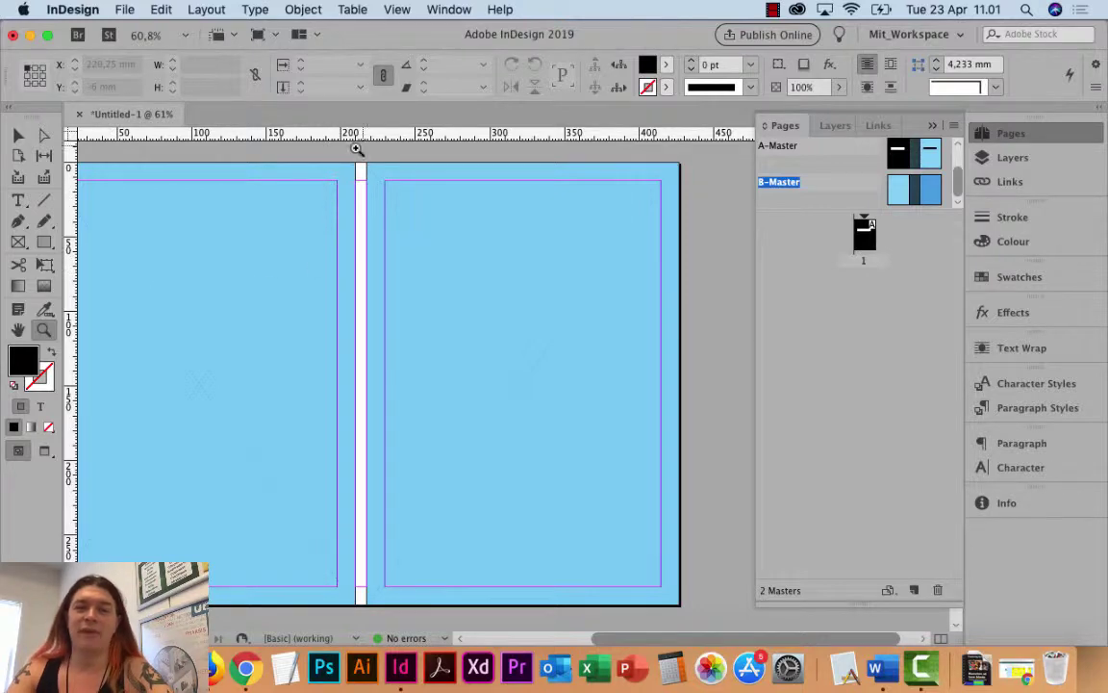
{"action": "left_click", "coordinate": [135, 8]}
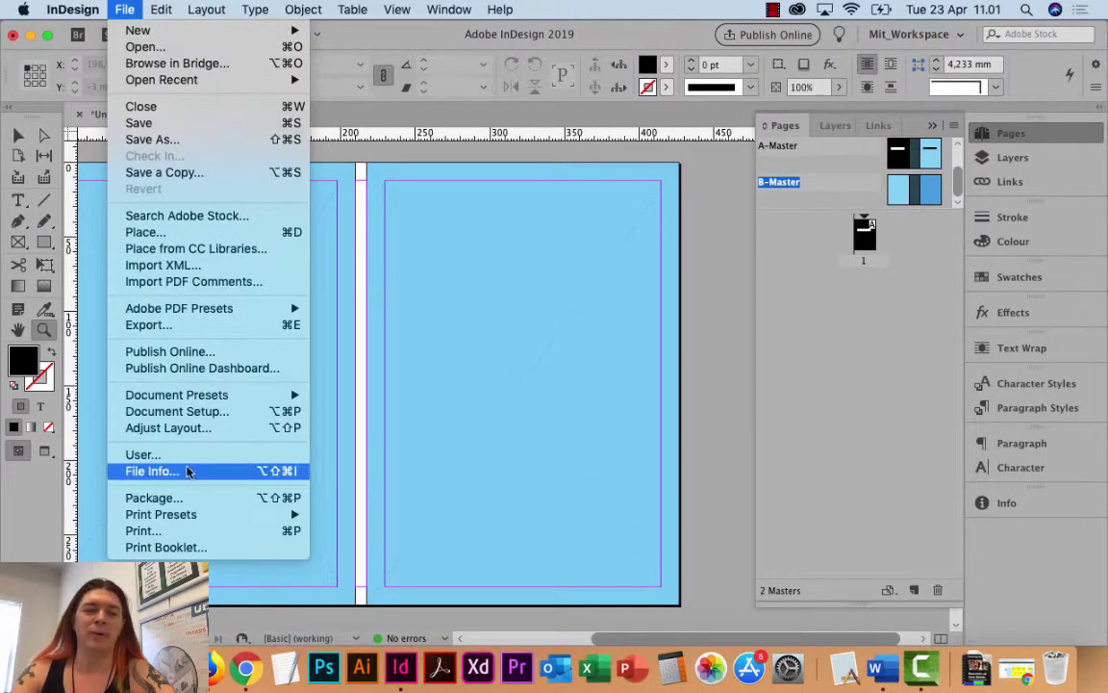
{"action": "left_click", "coordinate": [193, 532]}
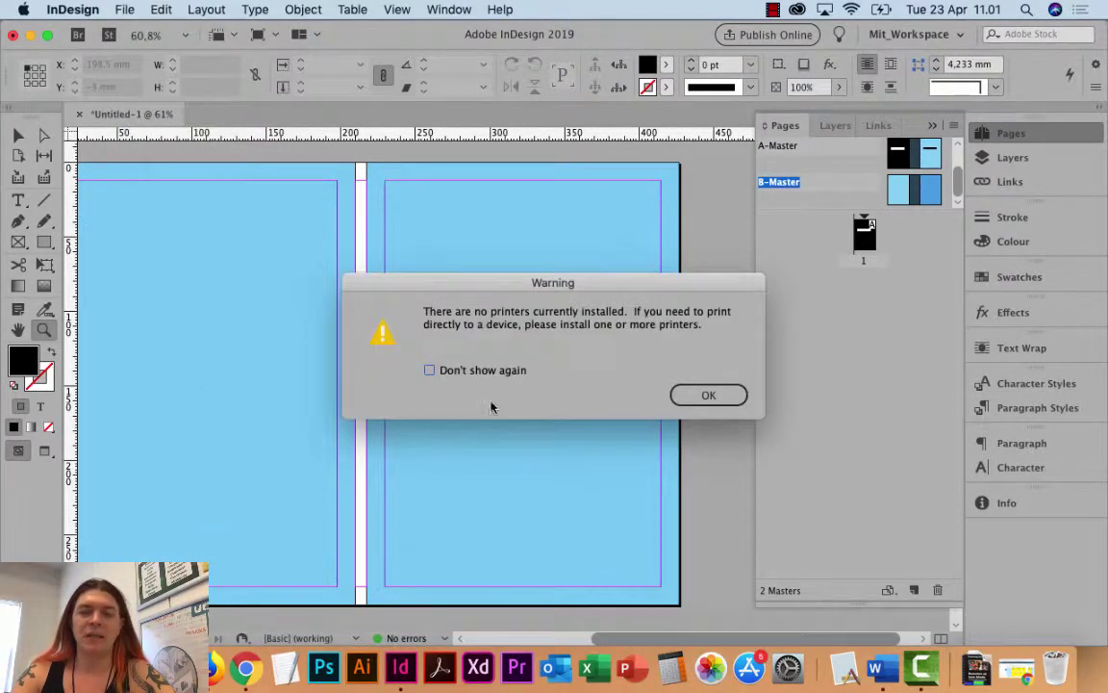
{"action": "left_click", "coordinate": [707, 393]}
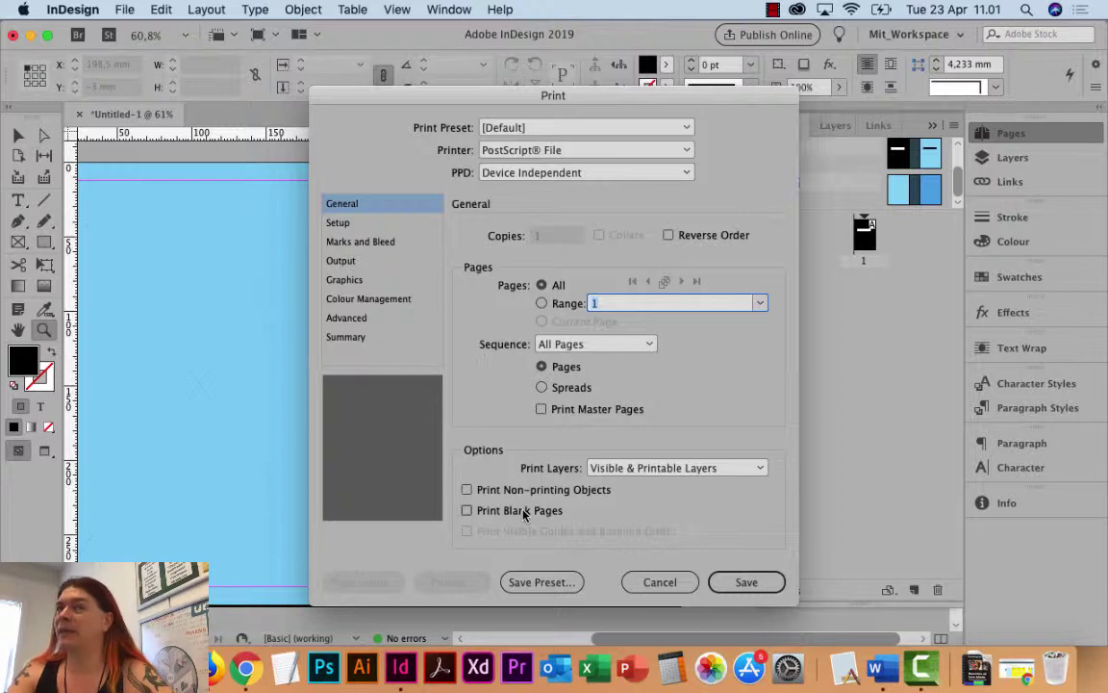
{"action": "left_click", "coordinate": [636, 576]}
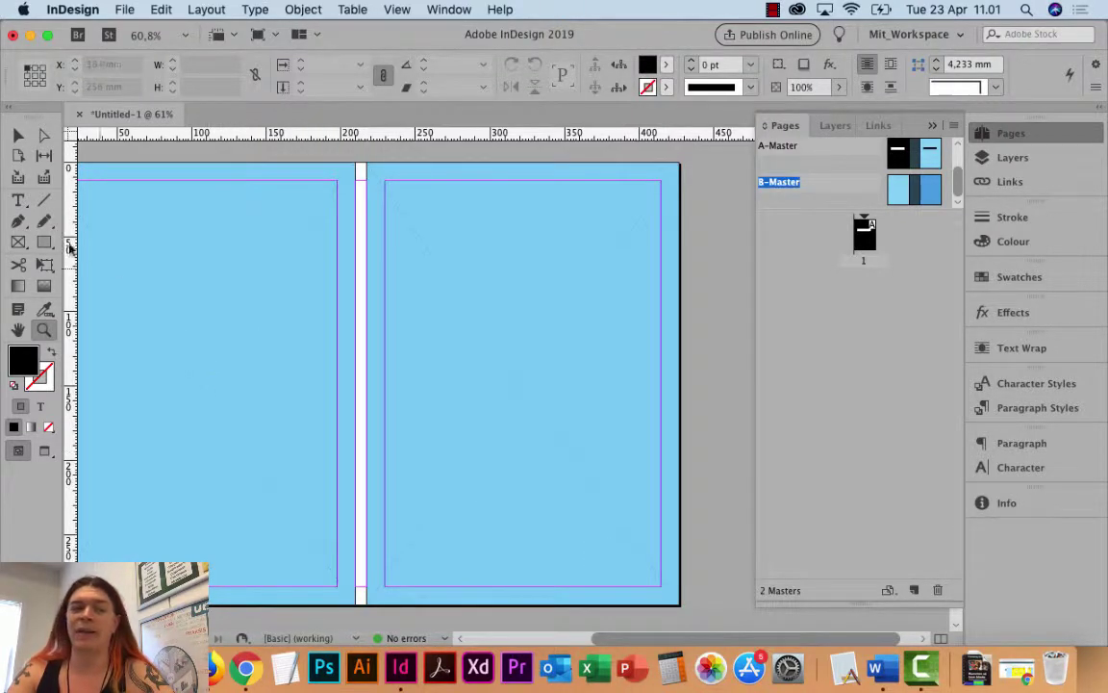
Draw a small black rectangle across B-Master's white spine near its upper end, 7 mm wide and about 3.7 mm high
{"action": "left_click", "coordinate": [43, 241]}
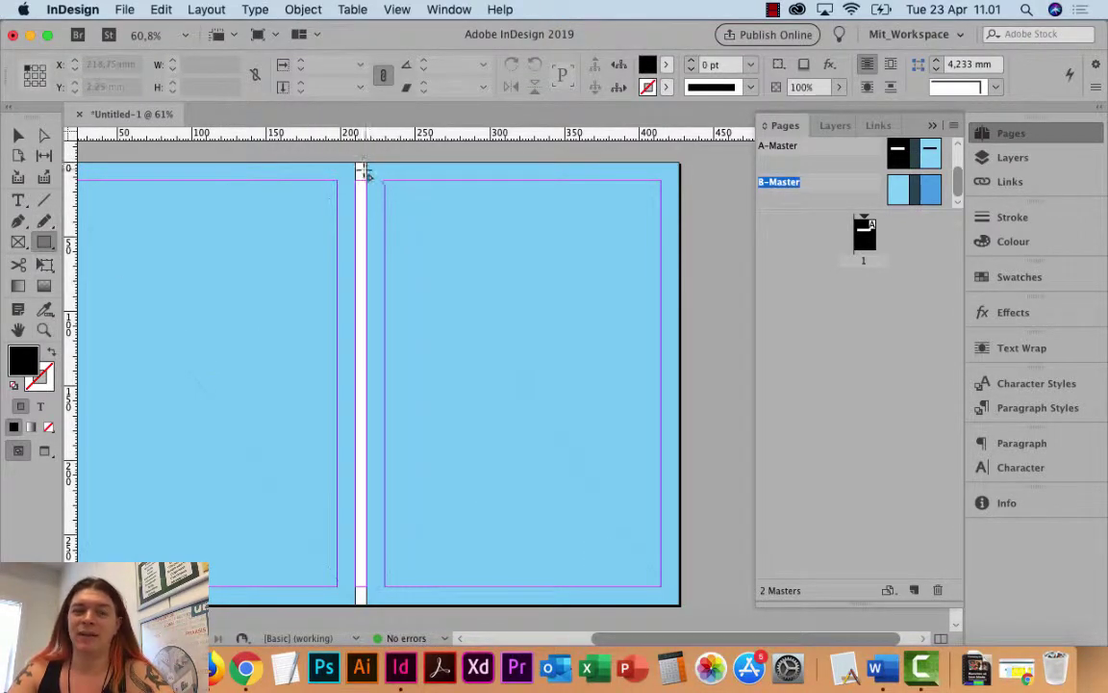
{"action": "left_click_drag", "start_coordinate": [358, 175], "coordinate": [367, 183]}
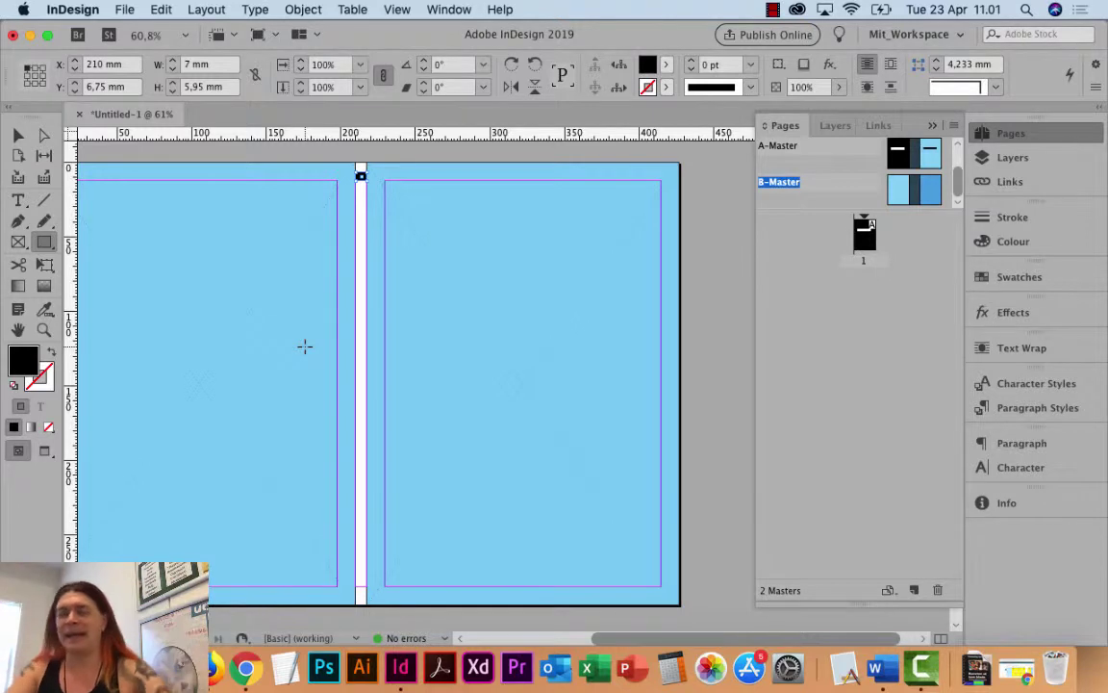
{"action": "left_click", "coordinate": [18, 134]}
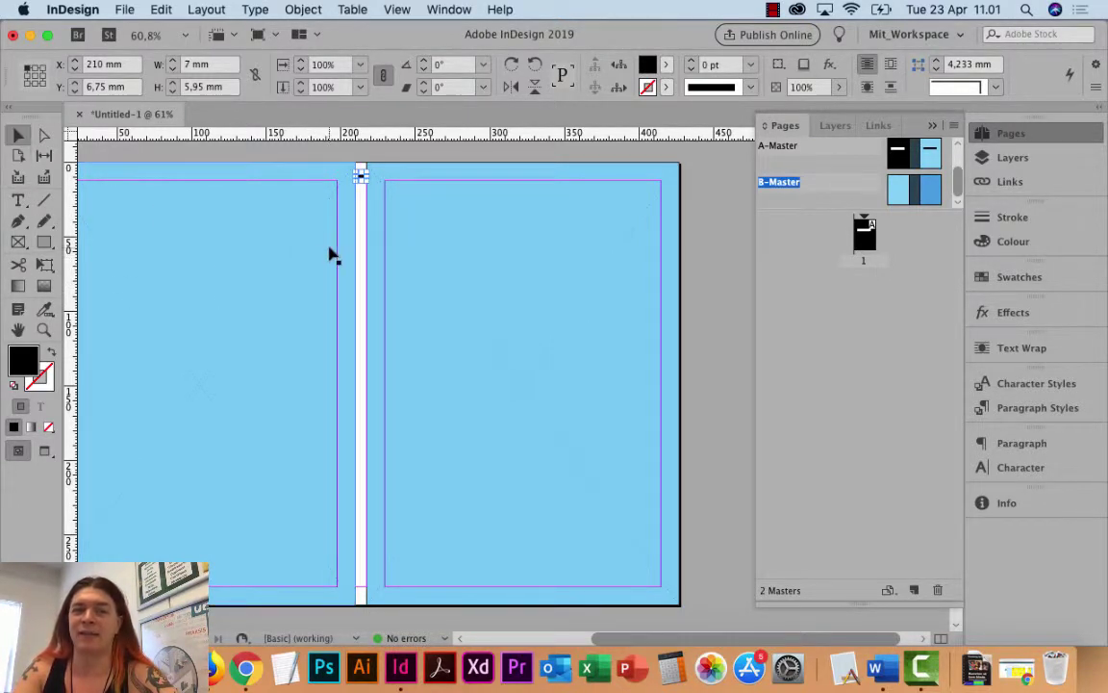
{"action": "mouse_move", "coordinate": [360, 171]}
{"action": "left_mouse_down"}
{"action": "mouse_move", "coordinate": [332, 517]}
{"action": "mouse_move", "coordinate": [338, 608]}
{"action": "left_mouse_up"}
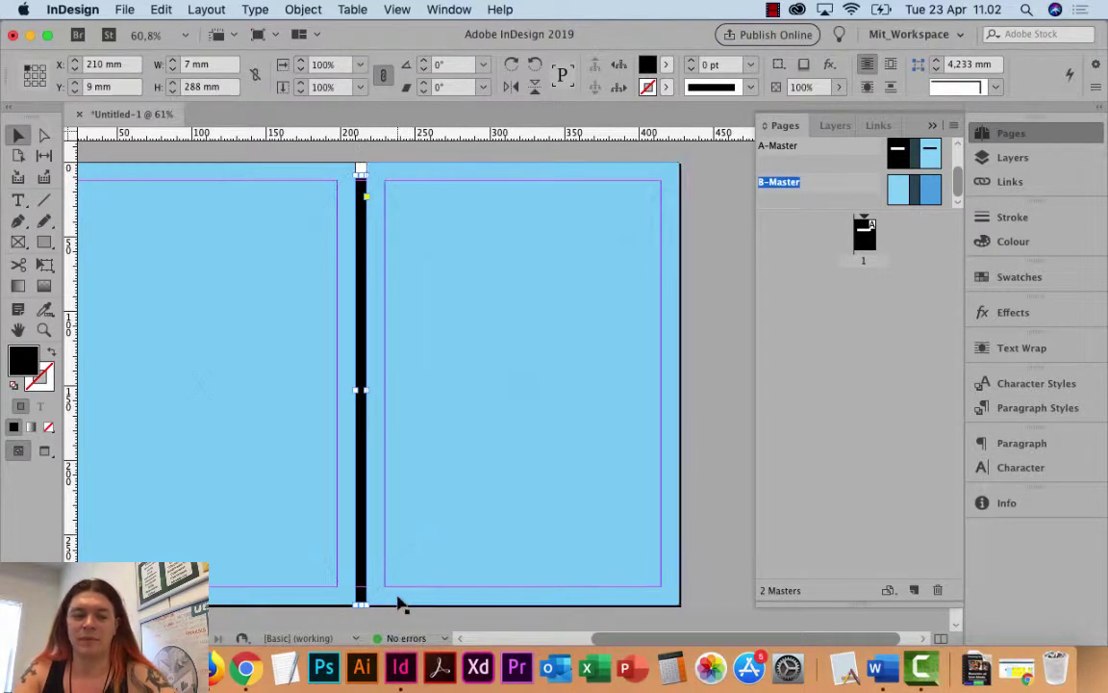
{"action": "key", "text": "super+z"}
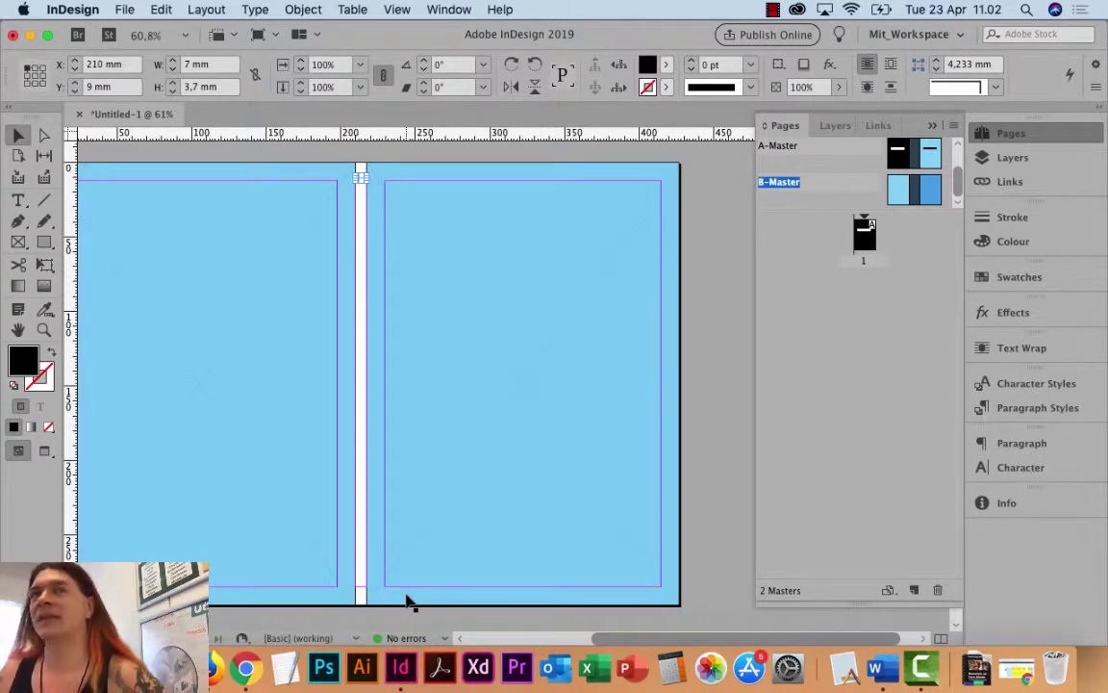
{"action": "left_click", "coordinate": [385, 202]}
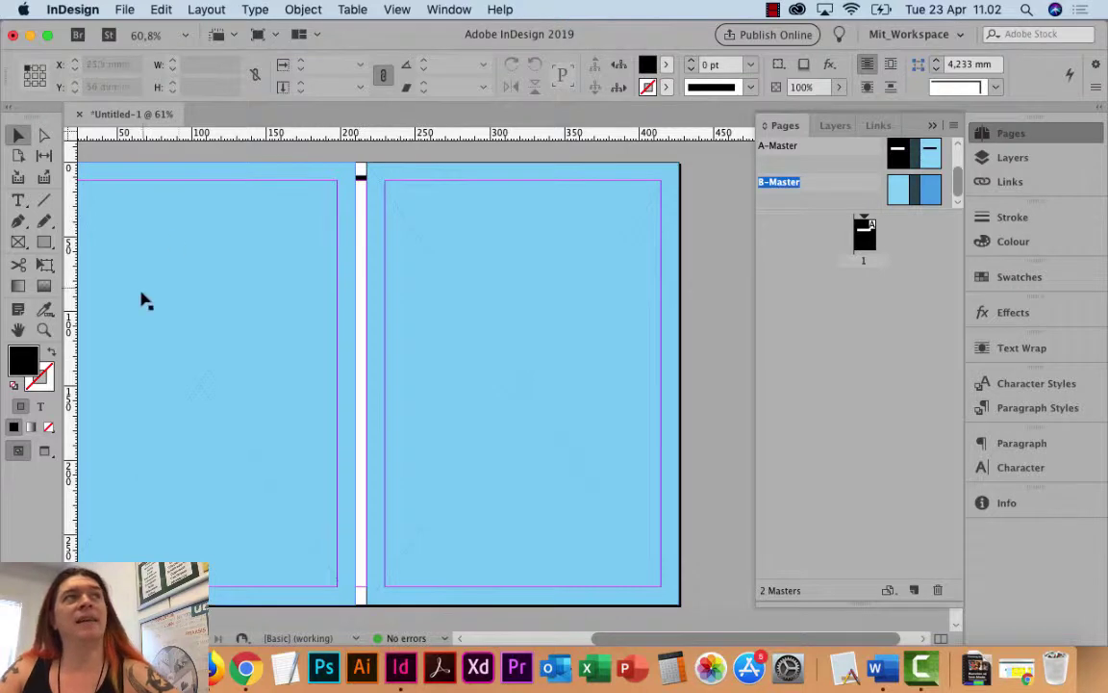
Try narrowing the black bar in the spine to about 0.9 mm wide and undo the resizing
{"action": "left_click", "coordinate": [44, 328]}
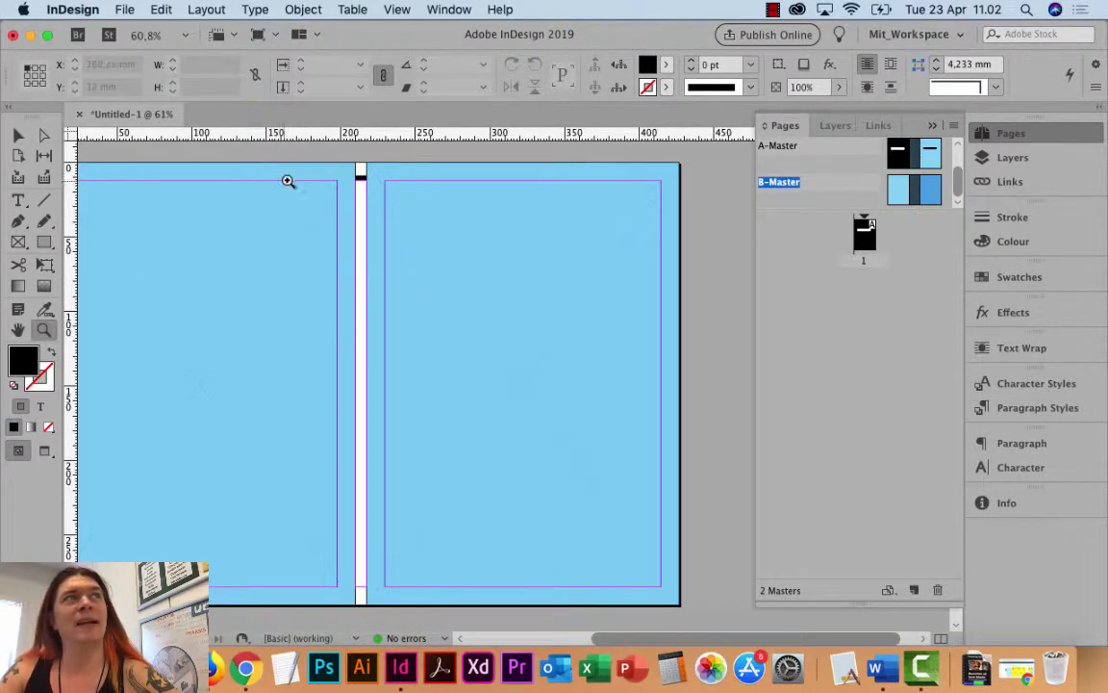
{"action": "left_click_drag", "start_coordinate": [333, 167], "coordinate": [393, 213]}
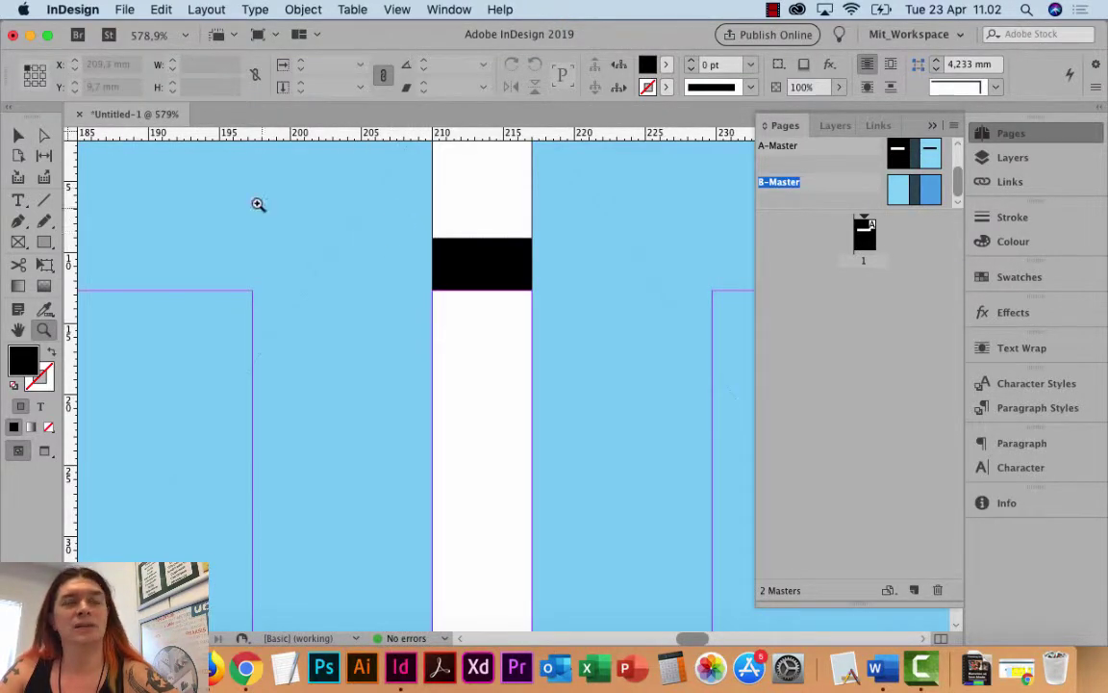
{"action": "left_click", "coordinate": [19, 135]}
{"action": "left_click", "coordinate": [463, 250]}
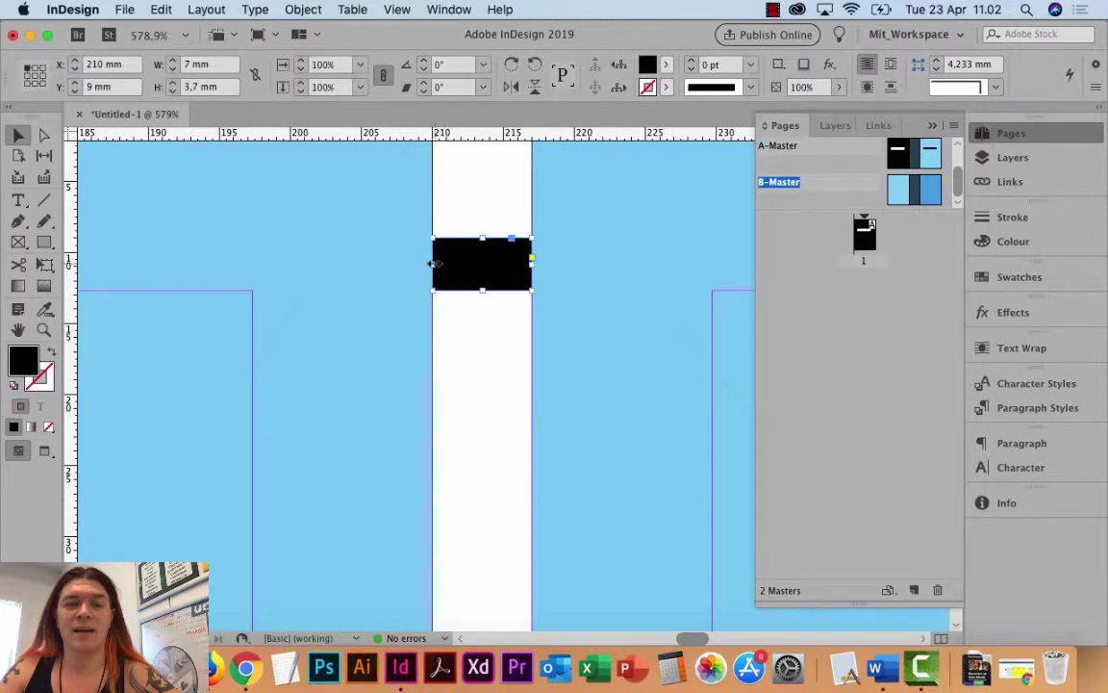
{"action": "left_click_drag", "start_coordinate": [433, 263], "coordinate": [468, 261]}
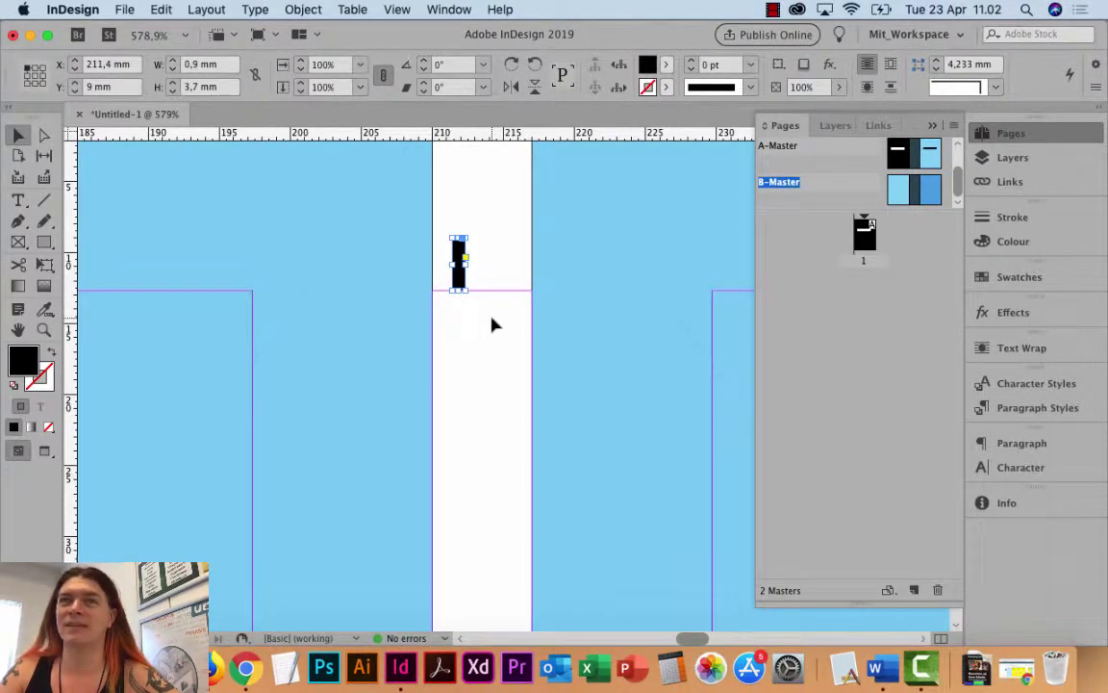
{"action": "key", "text": "super+z"}
{"action": "key", "text": "super+z"}
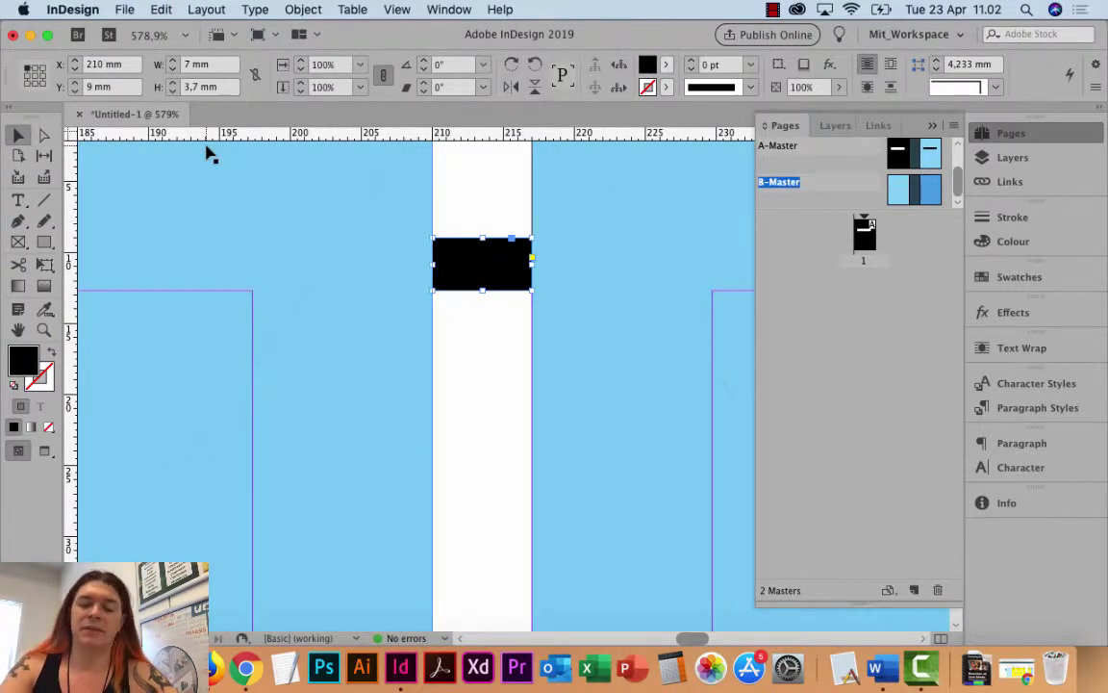
Review the Print Booklet setup and its general print settings without printing
{"action": "key", "text": "super+0"}
{"action": "left_click", "coordinate": [151, 181]}
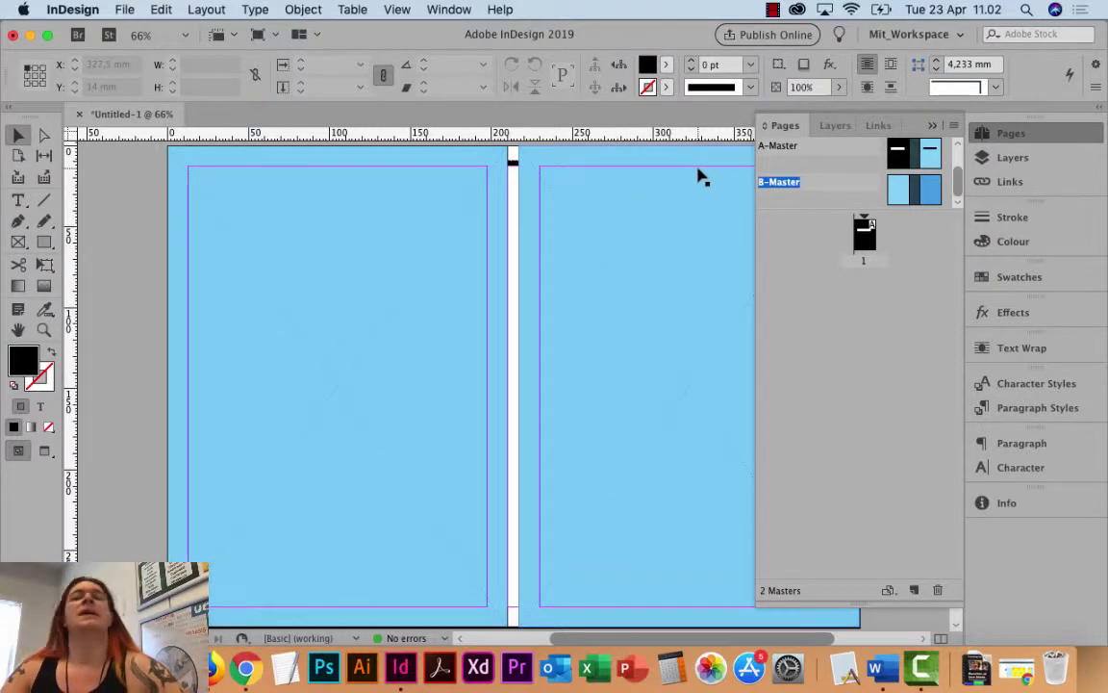
{"action": "scroll", "coordinate": [640, 211], "scroll_direction": "right", "scroll_amount": 3}
{"action": "scroll", "coordinate": [640, 210], "scroll_direction": "up", "scroll_amount": 1}
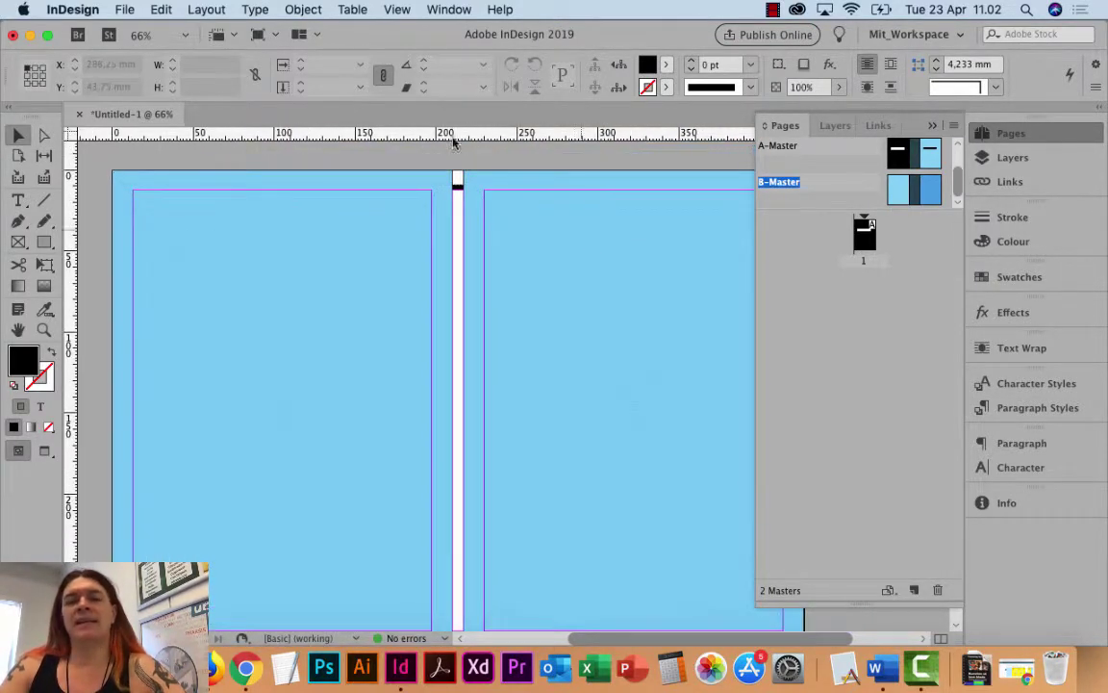
{"action": "left_click", "coordinate": [122, 10]}
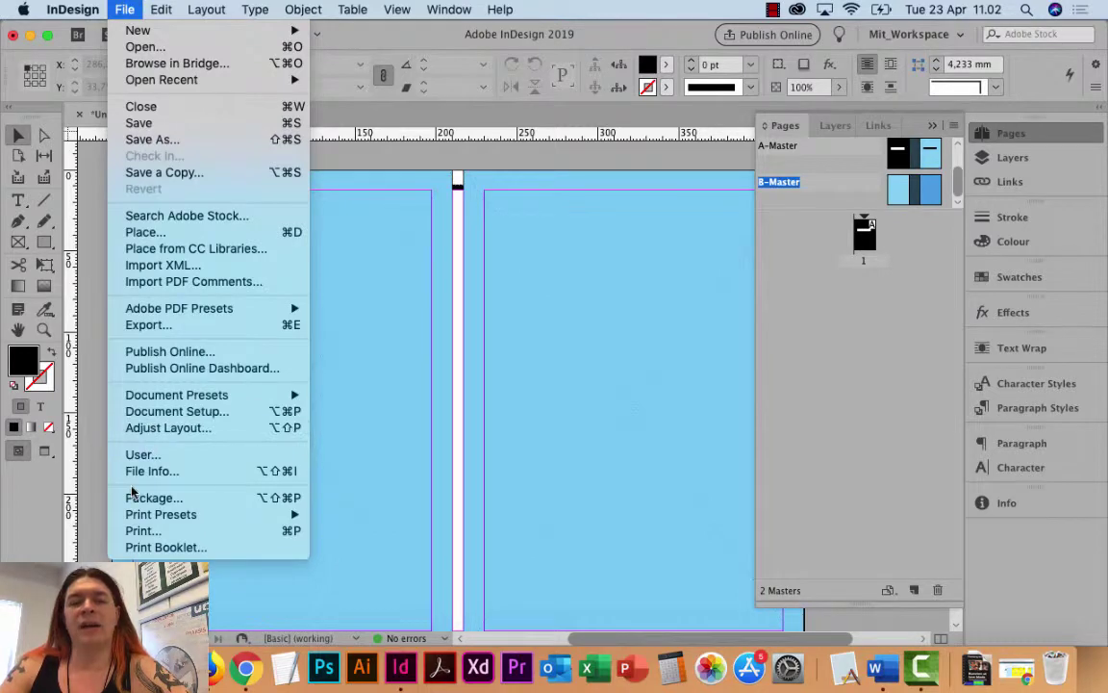
{"action": "left_click", "coordinate": [160, 548]}
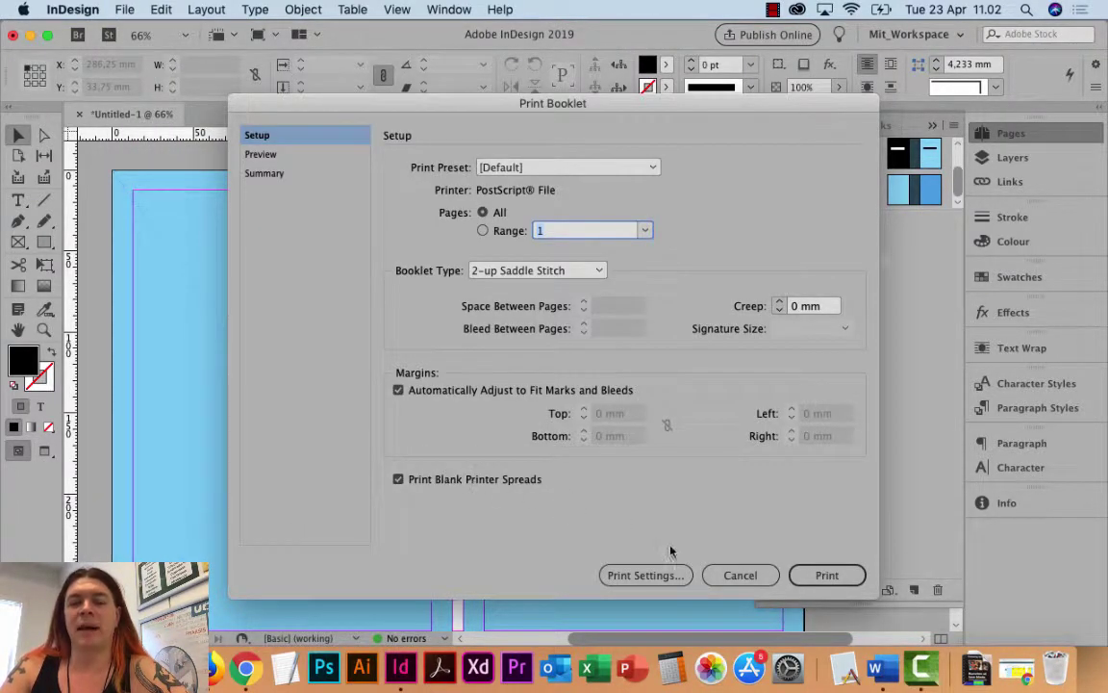
{"action": "left_click", "coordinate": [615, 574]}
{"action": "key", "text": "Return"}
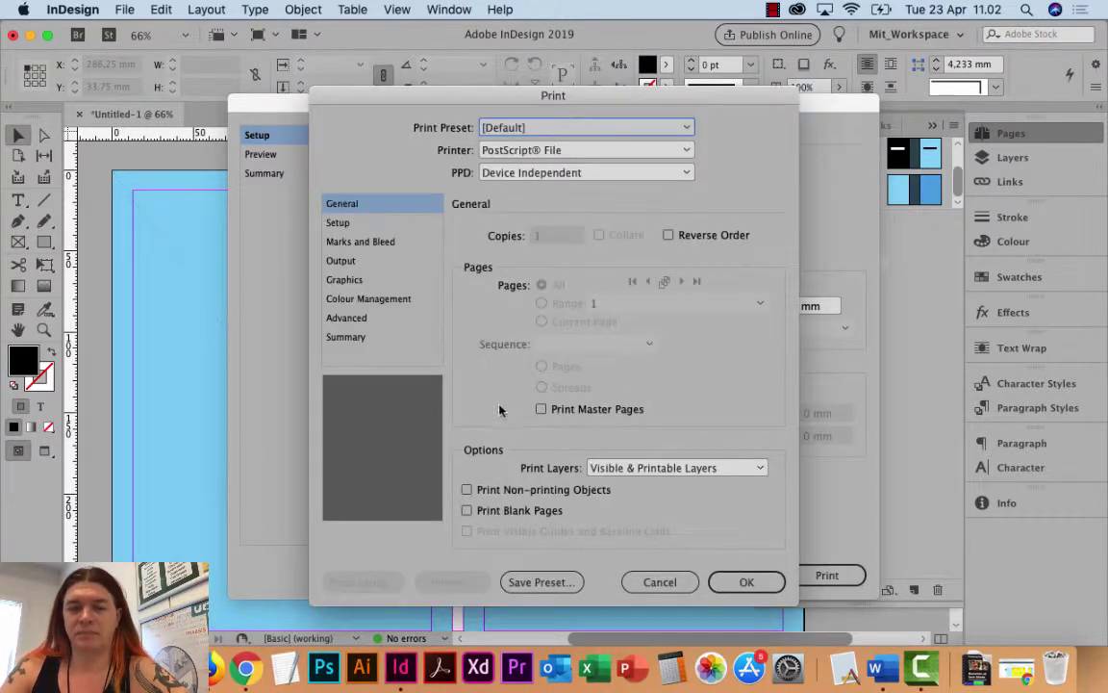
{"action": "left_click", "coordinate": [660, 581]}
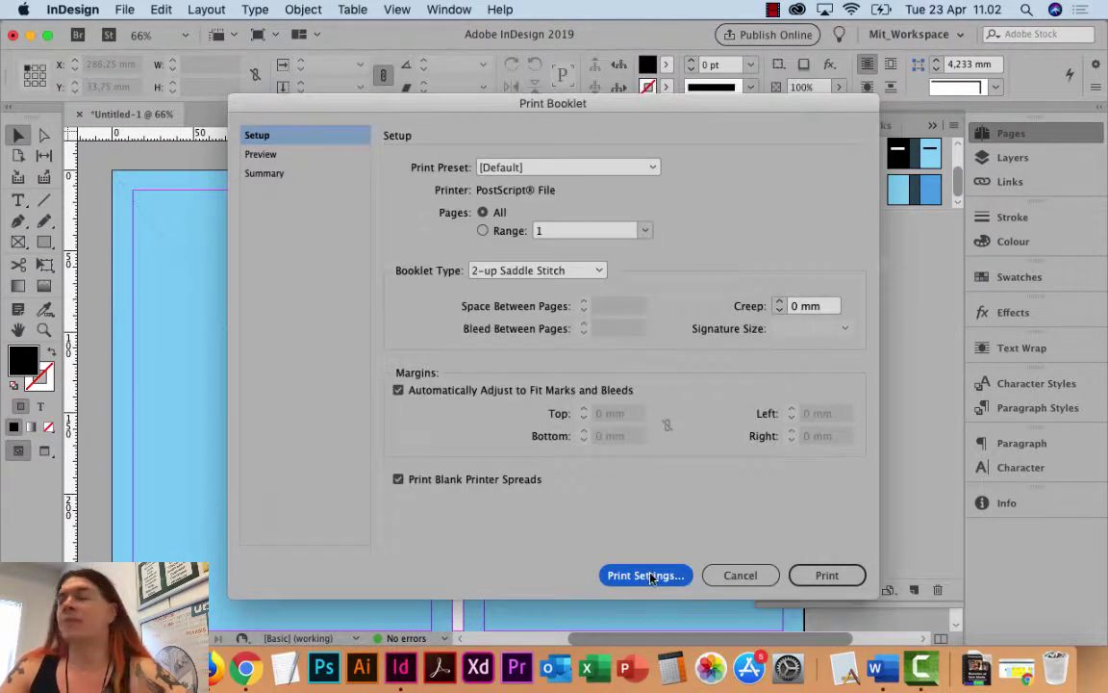
{"action": "left_click", "coordinate": [739, 575]}
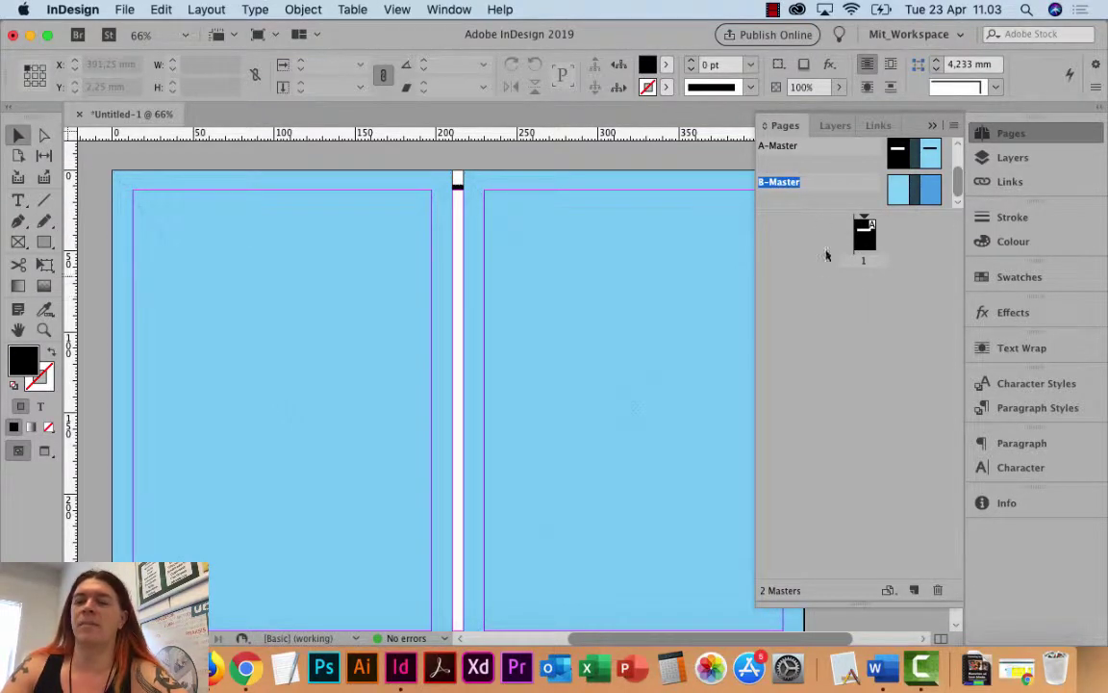
Add an A-Master spread and a B-Master spread to the document below page 1
{"action": "left_click", "coordinate": [908, 153]}
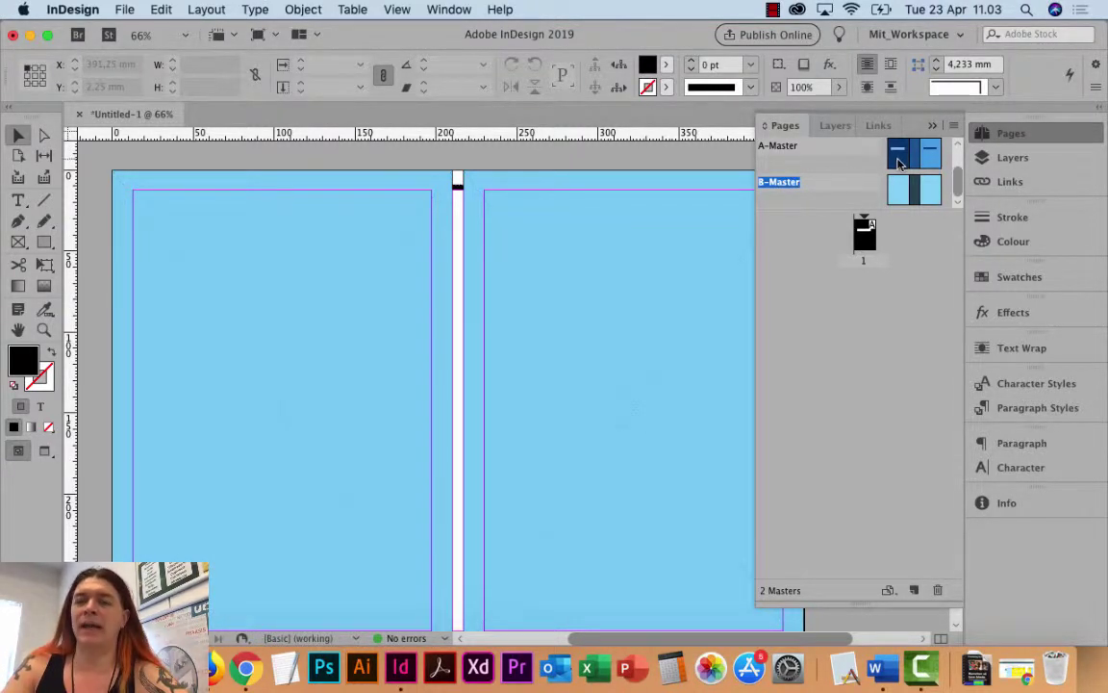
{"action": "left_click_drag", "start_coordinate": [896, 163], "coordinate": [863, 333]}
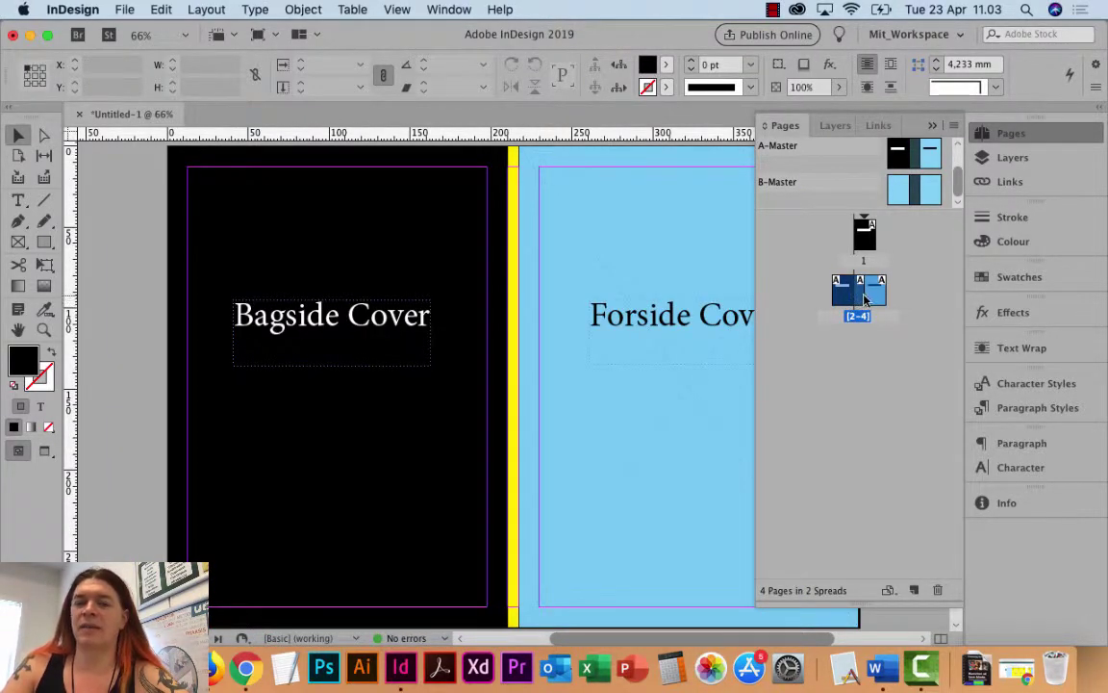
{"action": "left_click", "coordinate": [870, 213]}
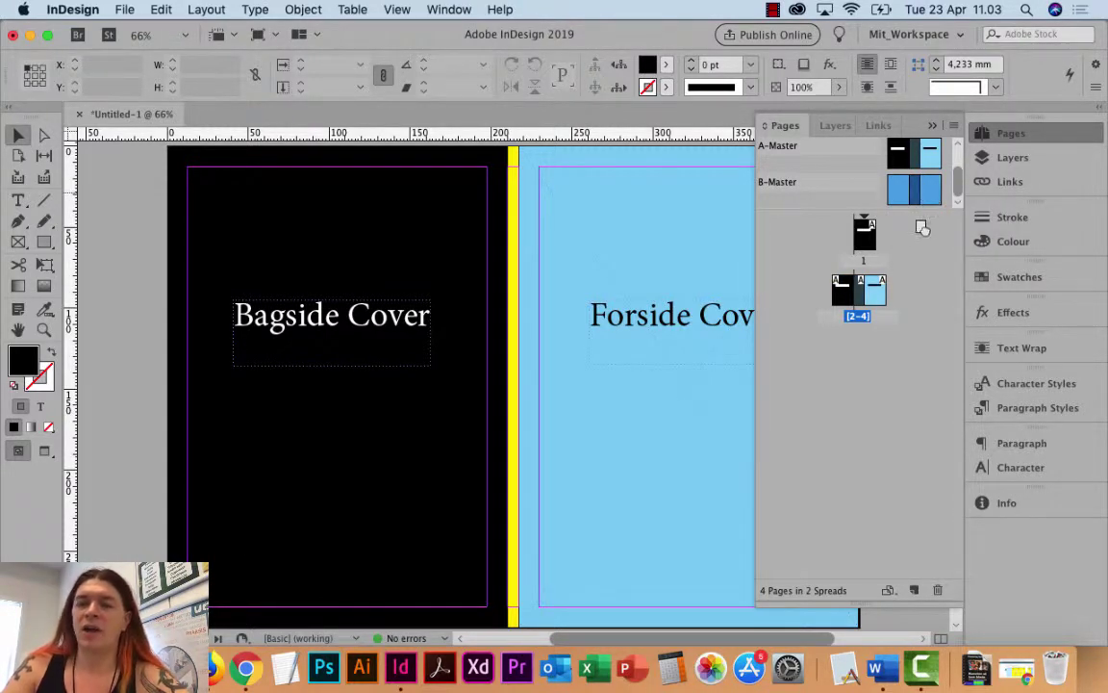
{"action": "left_click_drag", "start_coordinate": [921, 228], "coordinate": [853, 363]}
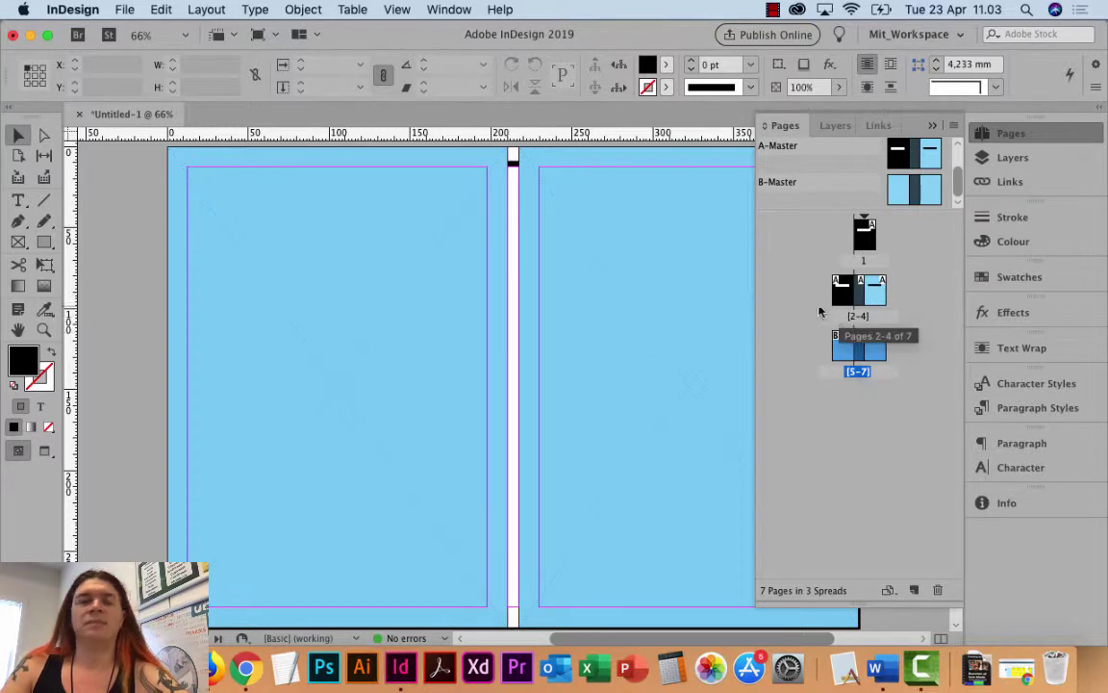
Copy A-Master's "Bagside Cover" text frame to B-Master's back page at X 41 mm and Y 95,25 mm
{"action": "key", "text": "super+minus"}
{"action": "key", "text": "super+minus"}
{"action": "key", "text": "super+minus"}
{"action": "key", "text": "super+minus"}
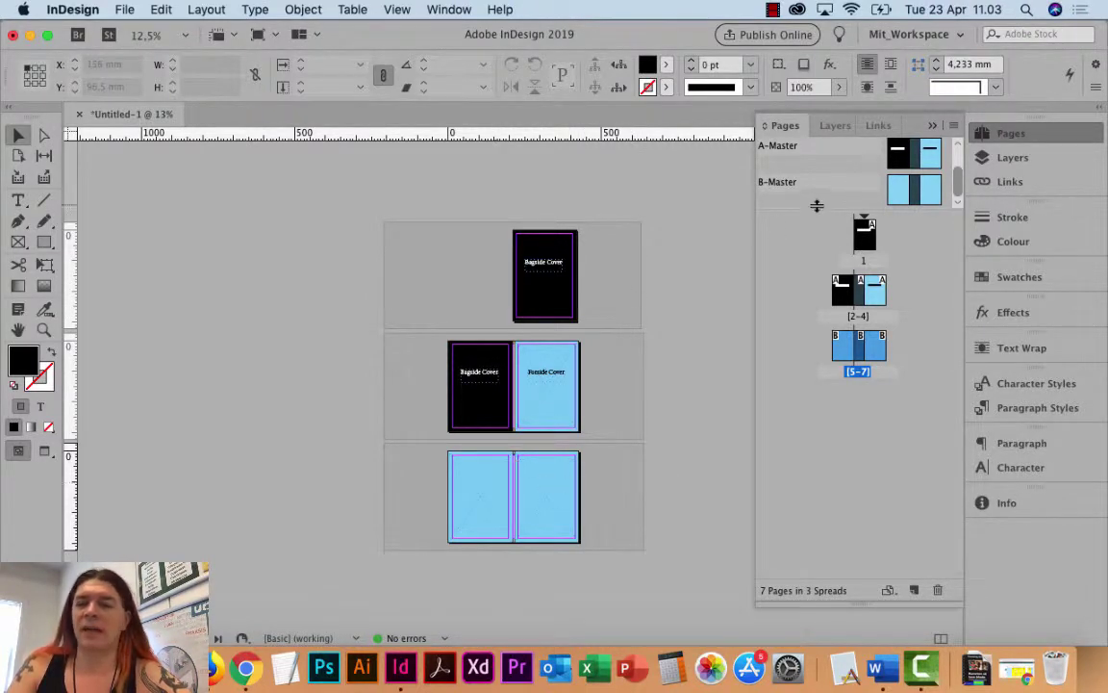
{"action": "double_click", "coordinate": [898, 195]}
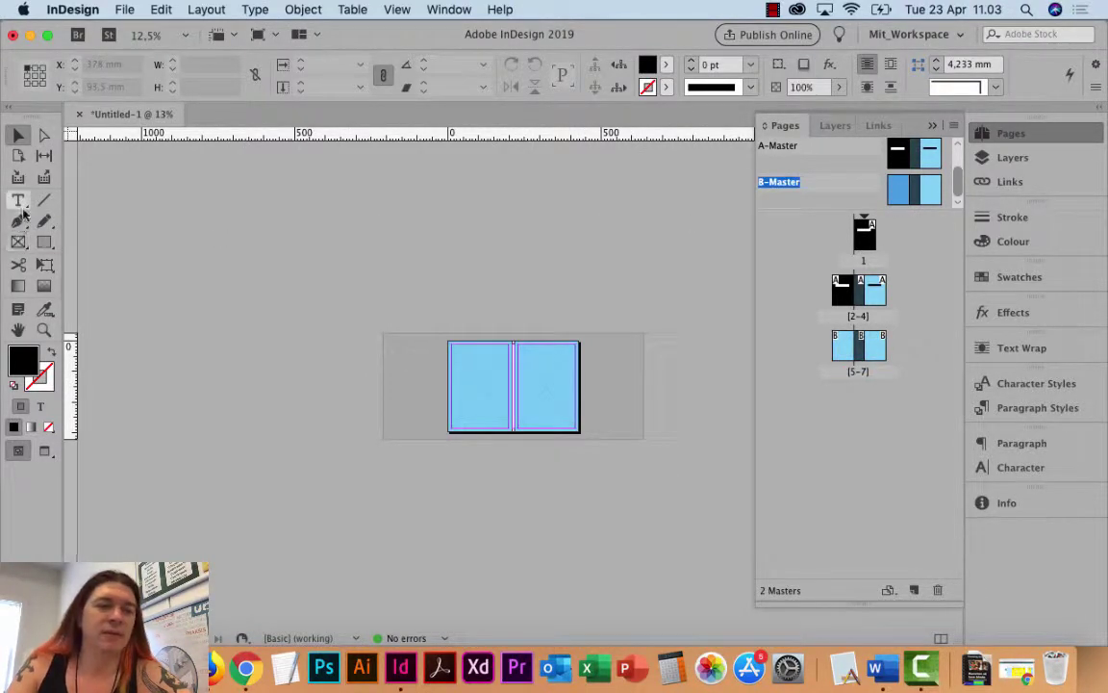
{"action": "double_click", "coordinate": [896, 154]}
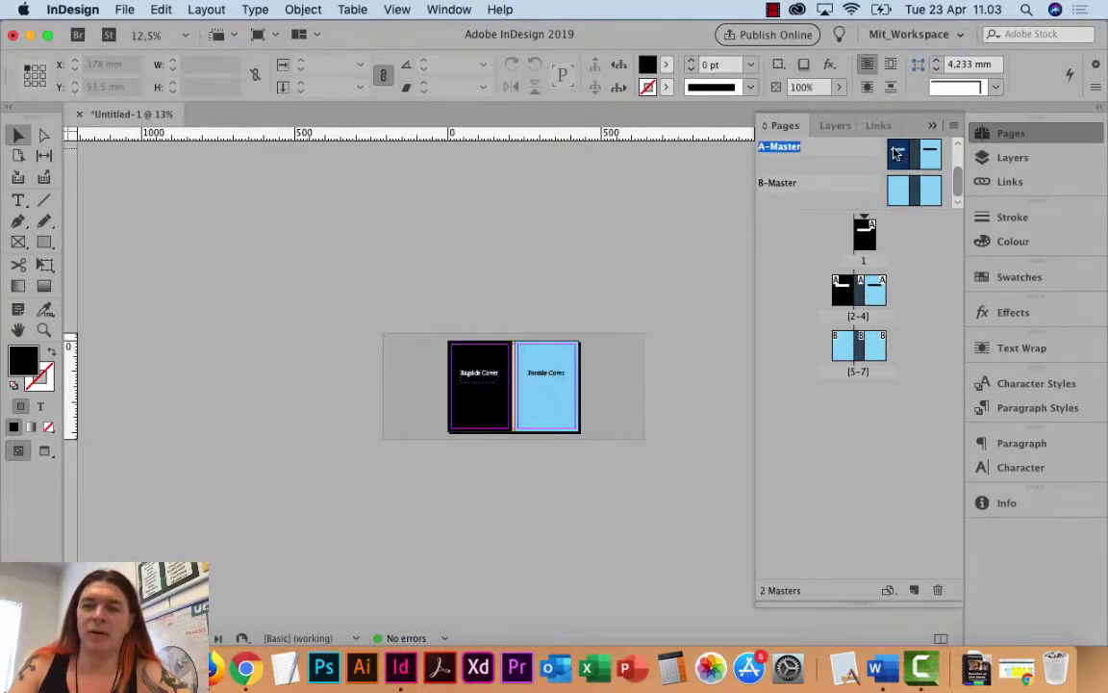
{"action": "left_click_drag", "start_coordinate": [404, 306], "coordinate": [463, 388]}
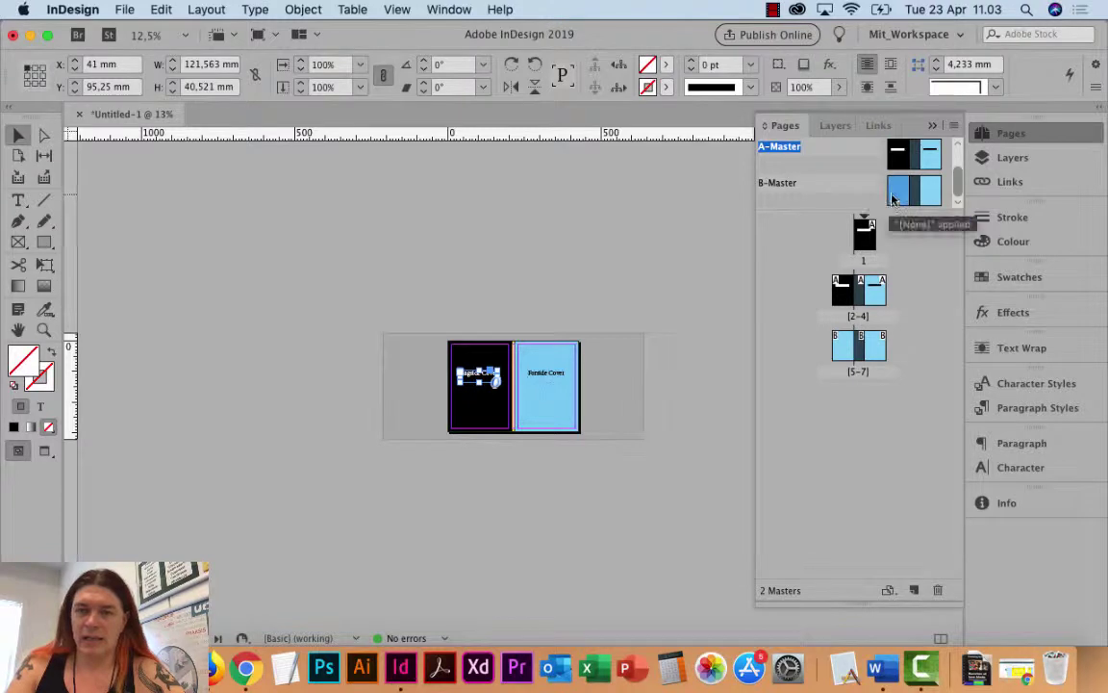
{"action": "double_click", "coordinate": [872, 197]}
{"action": "key", "text": "super+v"}
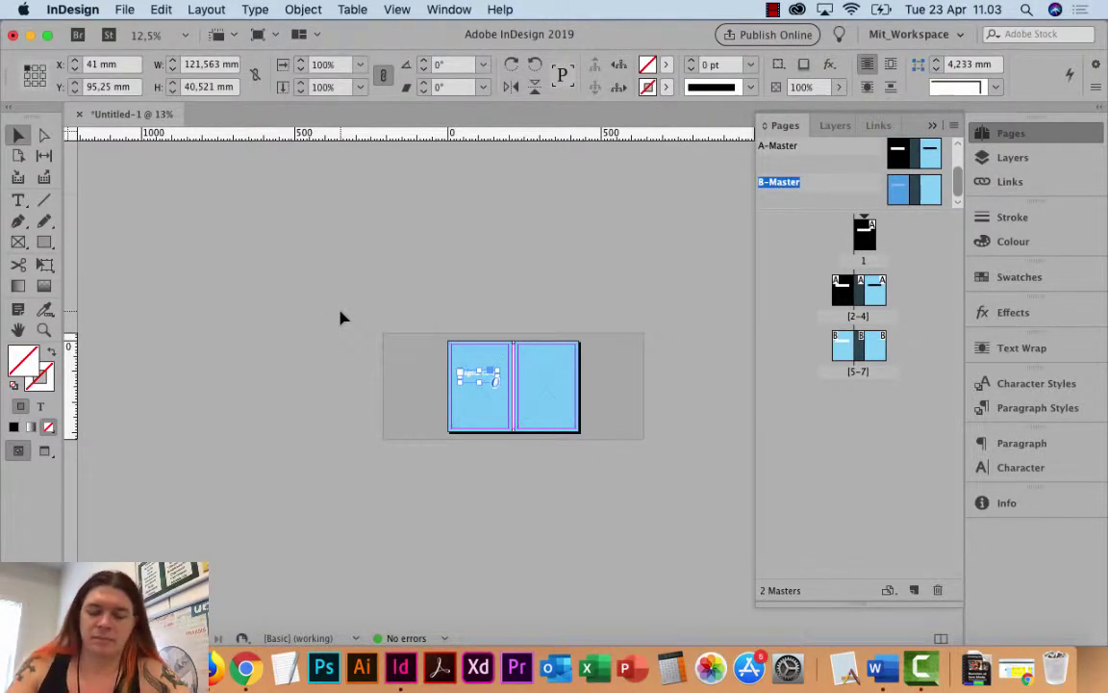
Change B-Master's title to "Indvendig Cover" and enlarge its text frame to about 122,4 × 40,8 mm so both words fit
{"action": "left_click", "coordinate": [44, 329]}
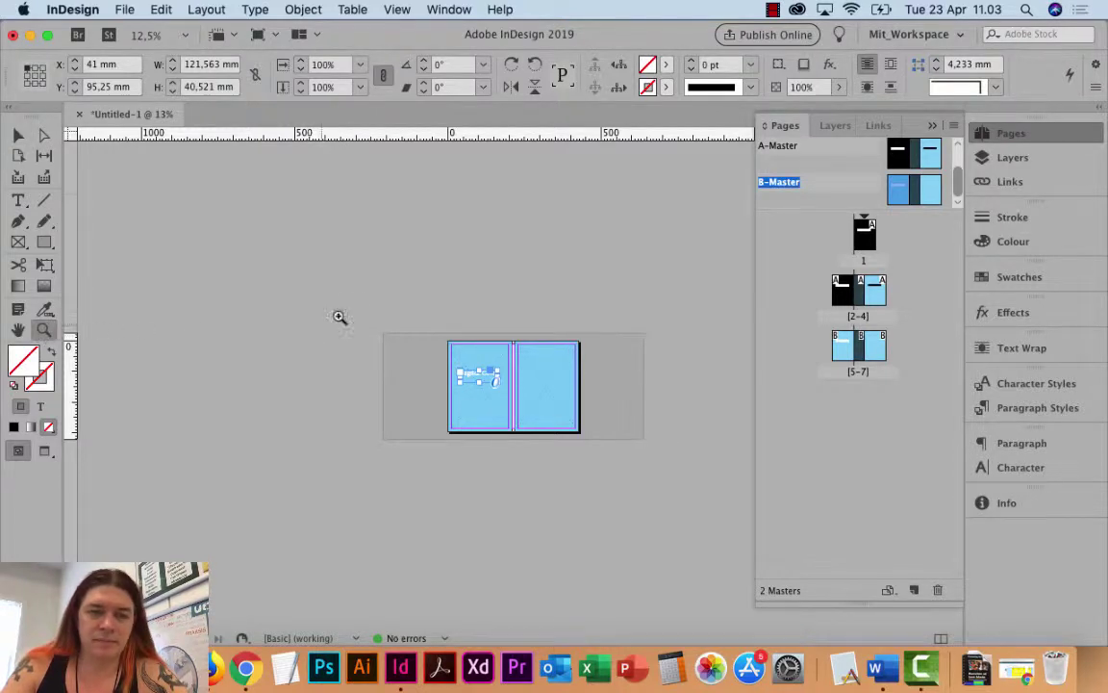
{"action": "left_click_drag", "start_coordinate": [337, 279], "coordinate": [626, 465]}
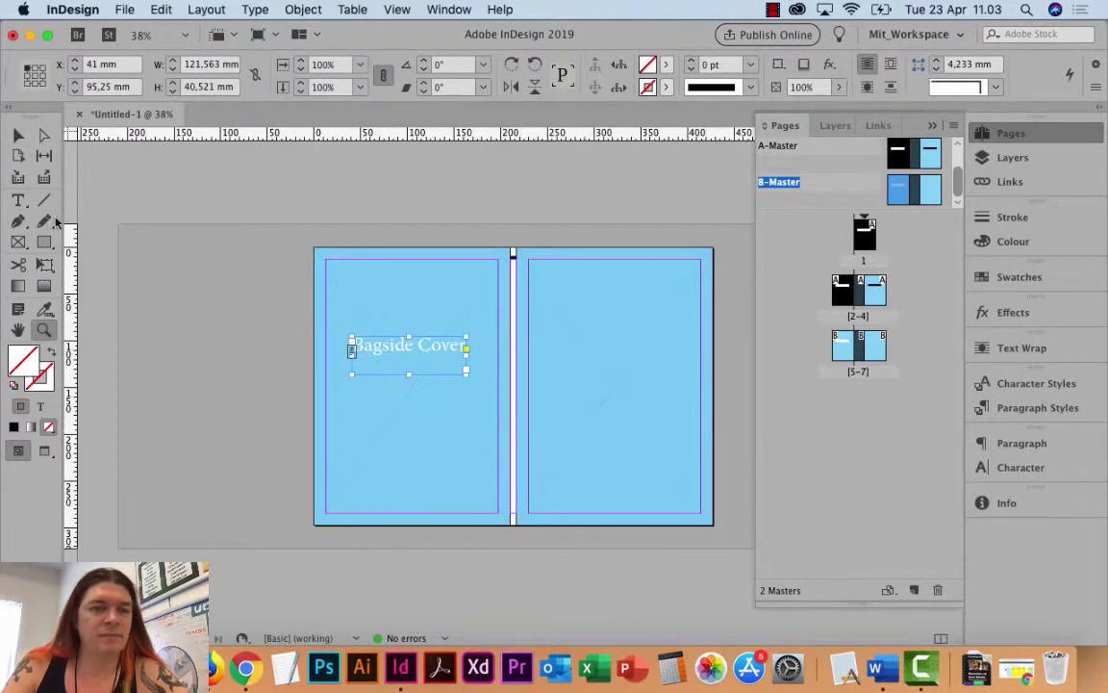
{"action": "left_click", "coordinate": [17, 199]}
{"action": "double_click", "coordinate": [403, 346]}
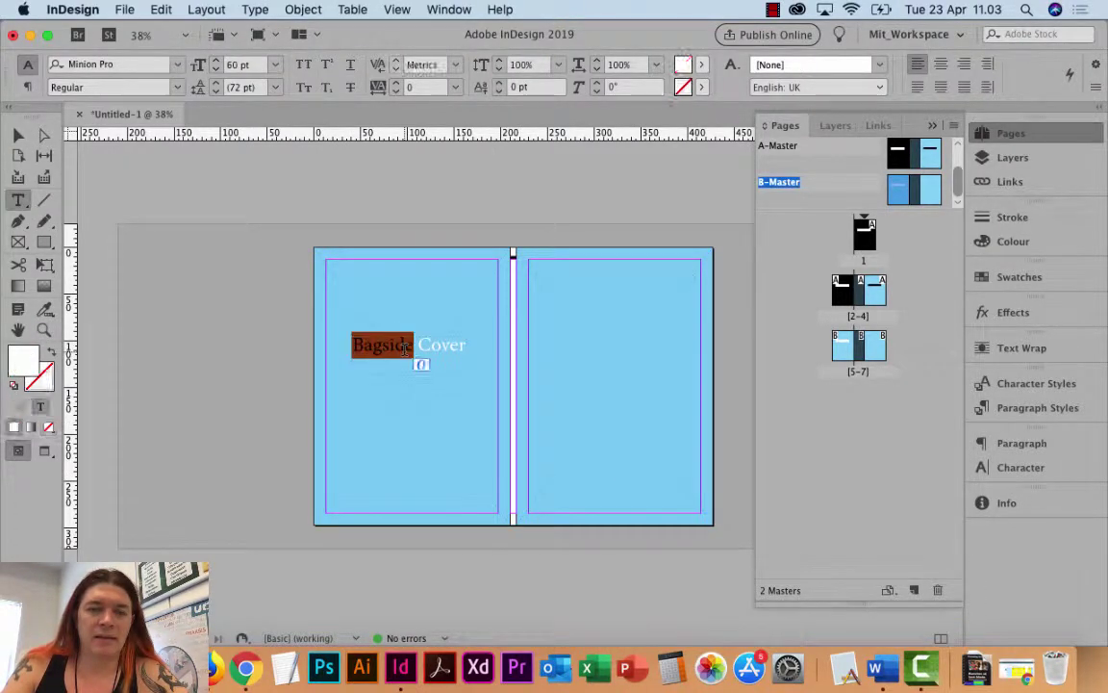
{"action": "type", "text": "Indvendig"}
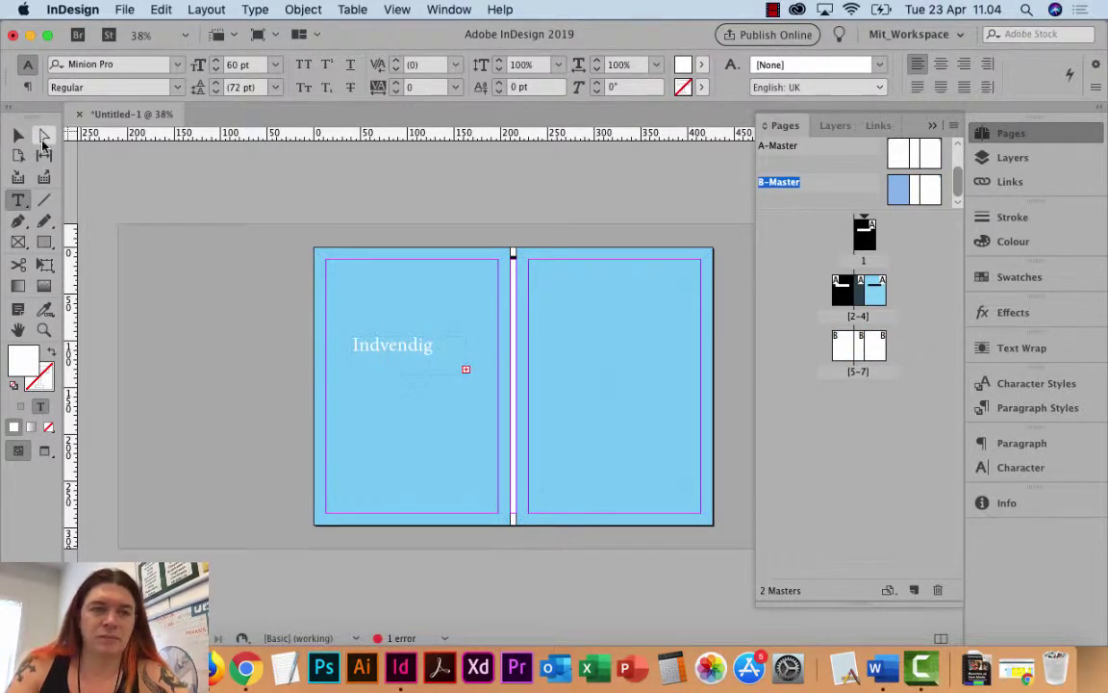
{"action": "left_click", "coordinate": [16, 137]}
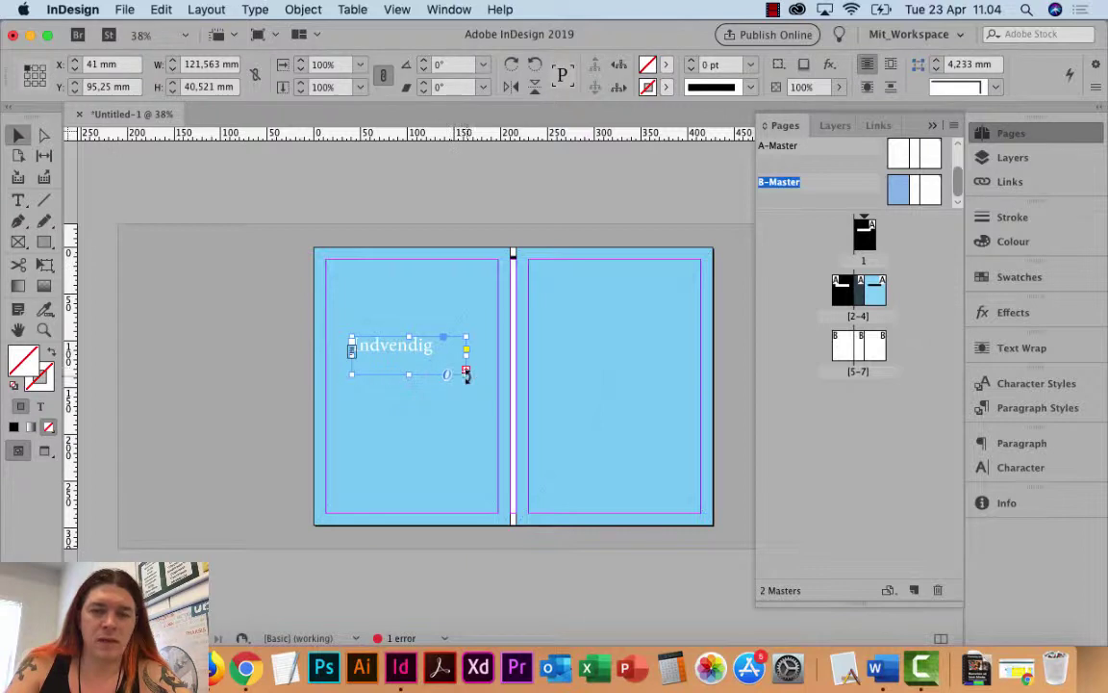
{"action": "left_click_drag", "start_coordinate": [464, 374], "coordinate": [467, 375]}
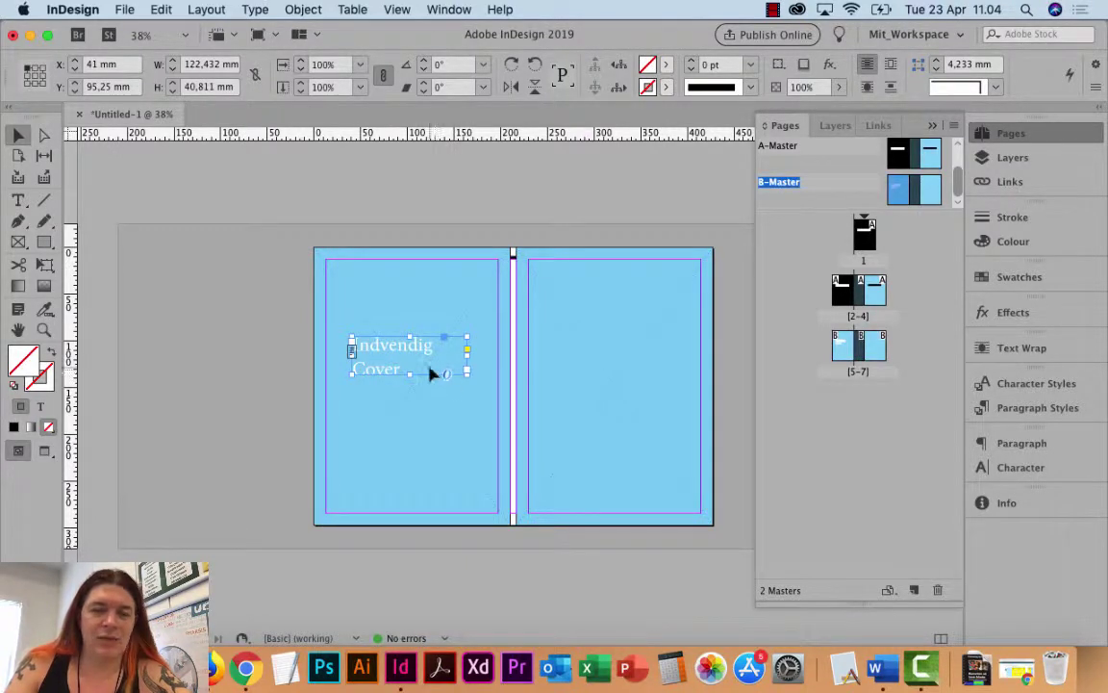
Append "– left" to B-Master's "Indvendig Cover" title and delete the addition again
{"action": "double_click", "coordinate": [430, 373]}
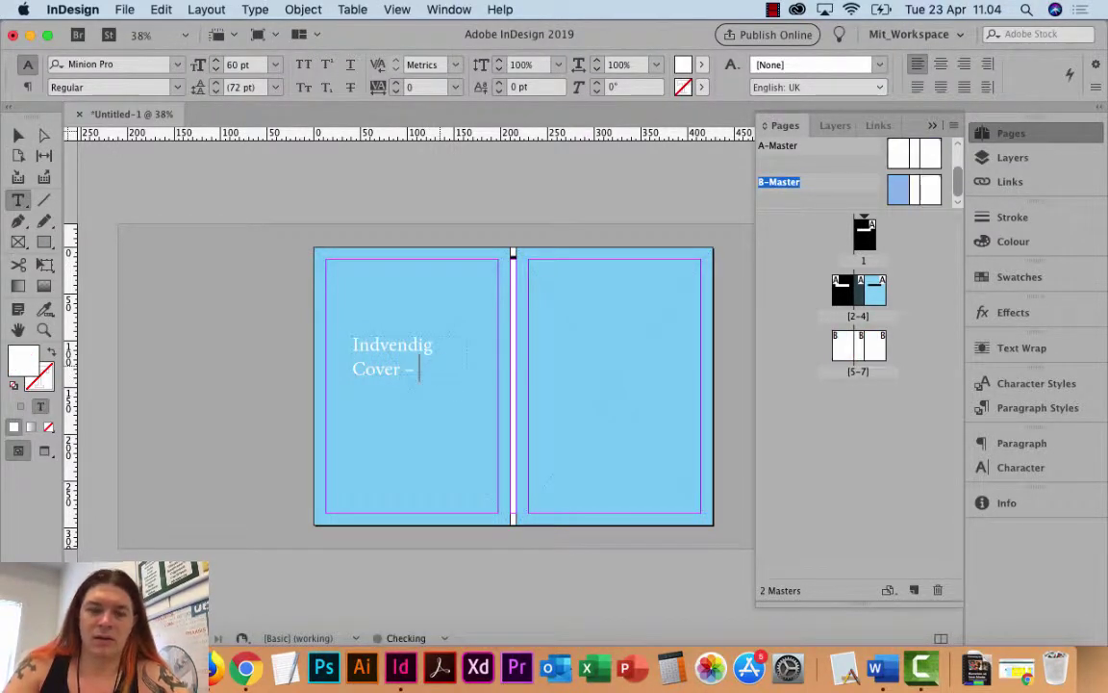
{"action": "type", "text": "– æ"}
{"action": "key", "text": "BackSpace"}
{"action": "type", "text": "left"}
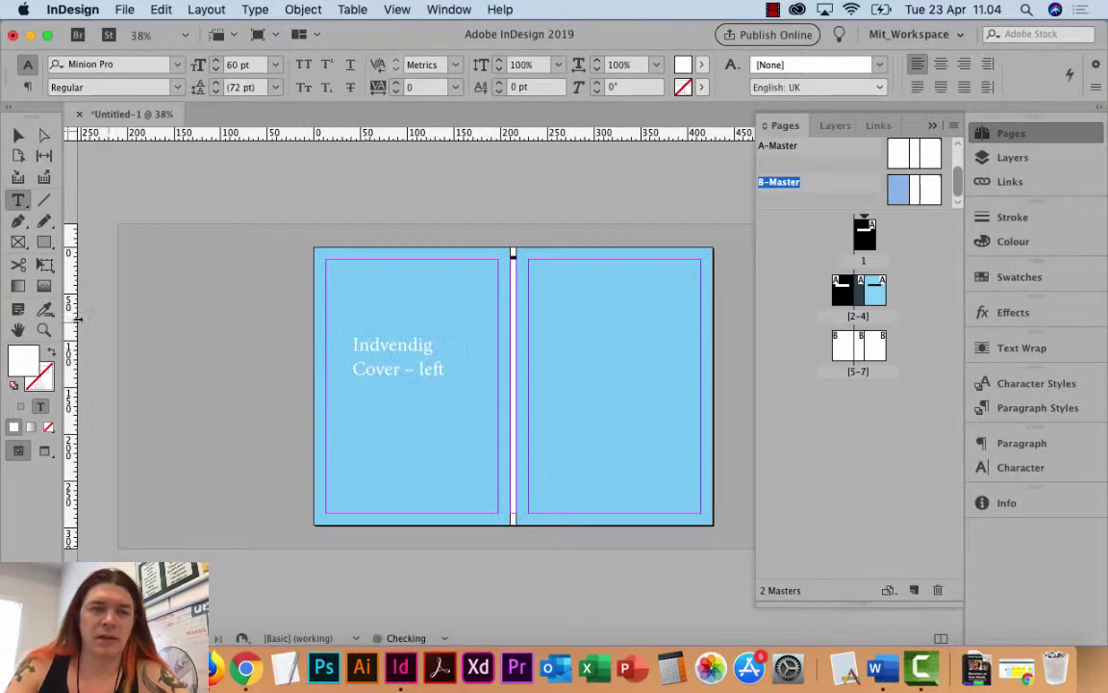
{"action": "left_click", "coordinate": [424, 369]}
{"action": "key", "text": "BackSpace"}
{"action": "key", "text": "BackSpace"}
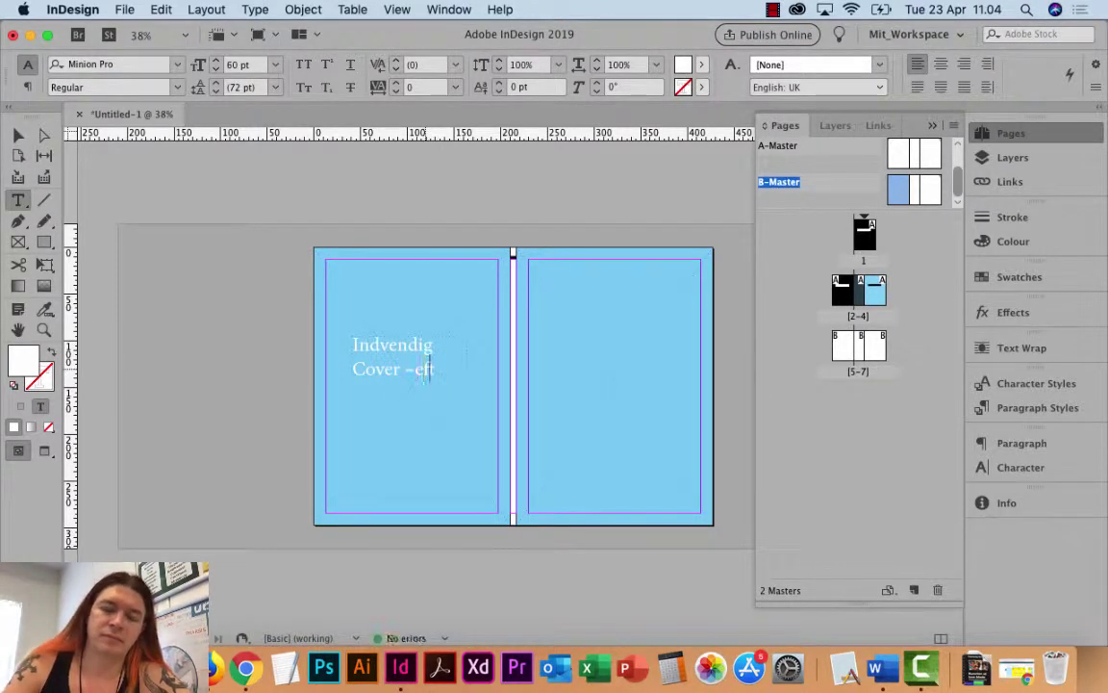
{"action": "key", "text": "BackSpace"}
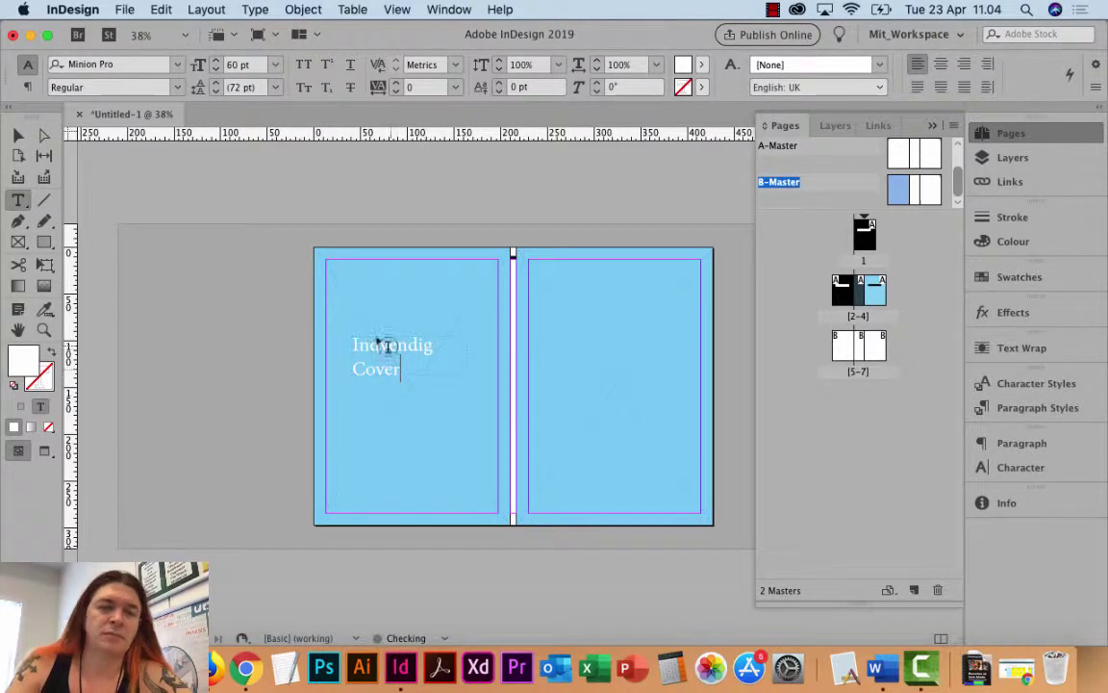
Duplicate the "Indvendig Cover" text frame level onto B-Master's front page, at about X 260,8 mm
{"action": "left_click", "coordinate": [19, 136]}
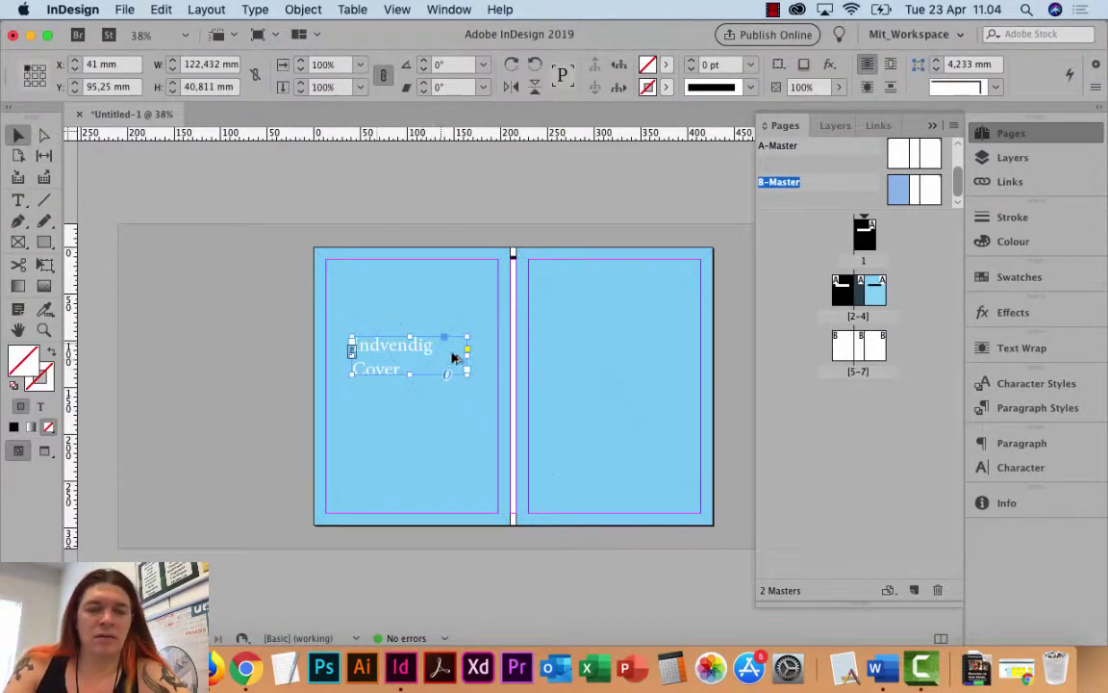
{"action": "left_click_drag", "start_coordinate": [425, 363], "coordinate": [628, 367]}
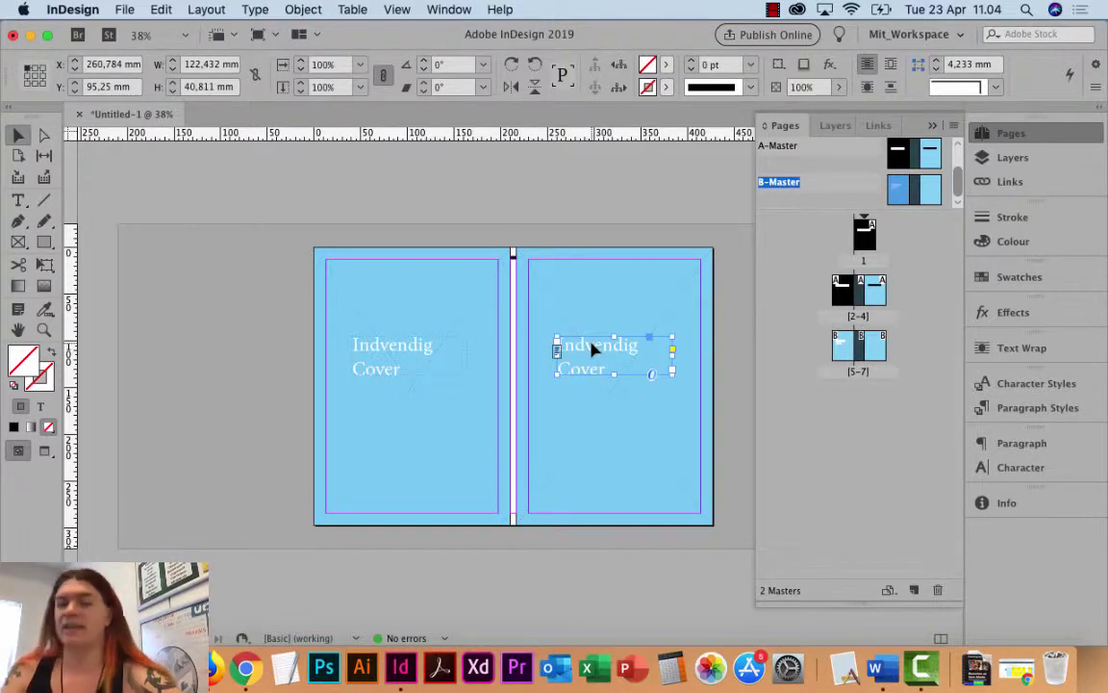
Examine the layout of the document's single first page and the two cover spreads, pages 2-4 and 5-7
{"action": "double_click", "coordinate": [862, 234]}
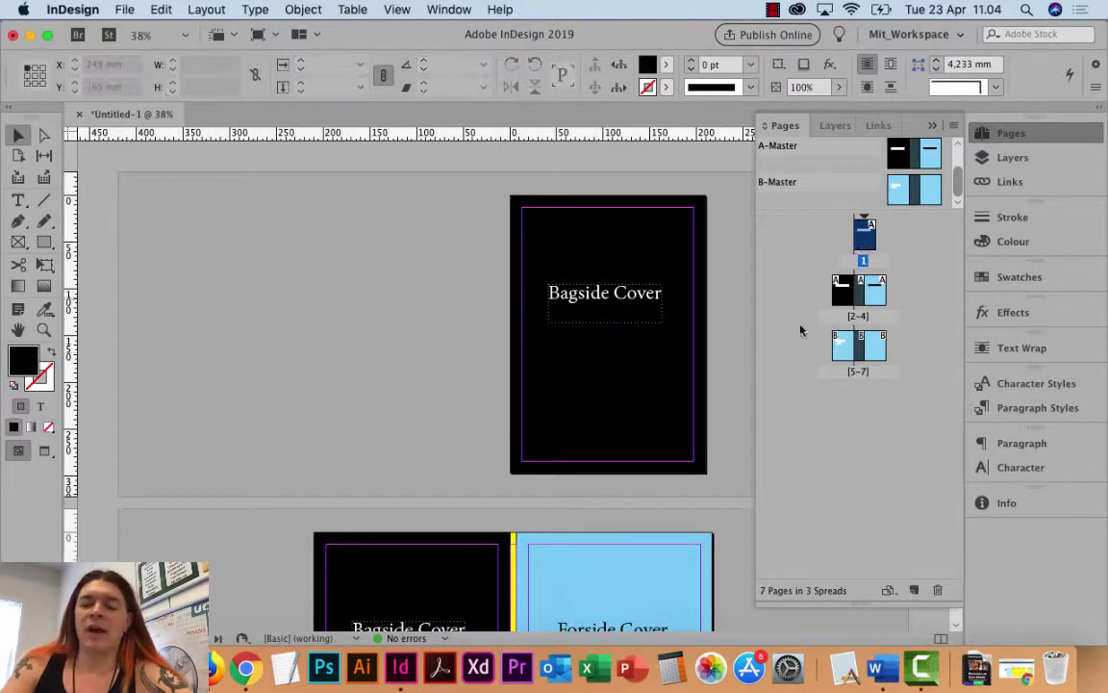
{"action": "key", "text": "super+minus"}
{"action": "key", "text": "super+minus"}
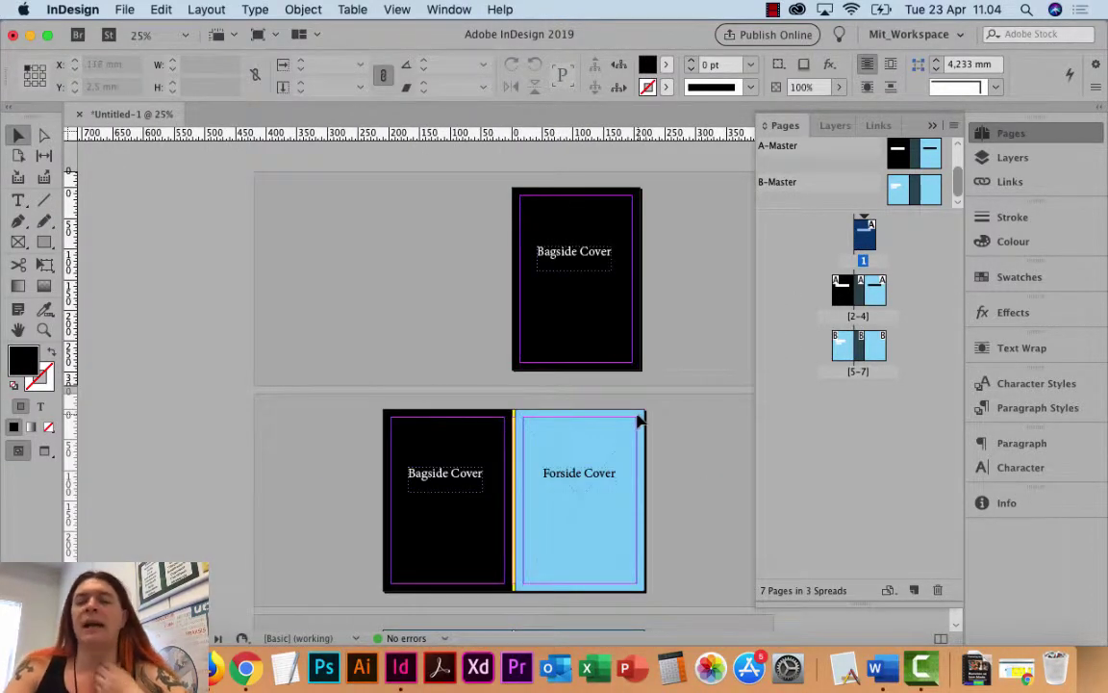
{"action": "scroll", "coordinate": [627, 454], "scroll_direction": "down", "scroll_amount": 5}
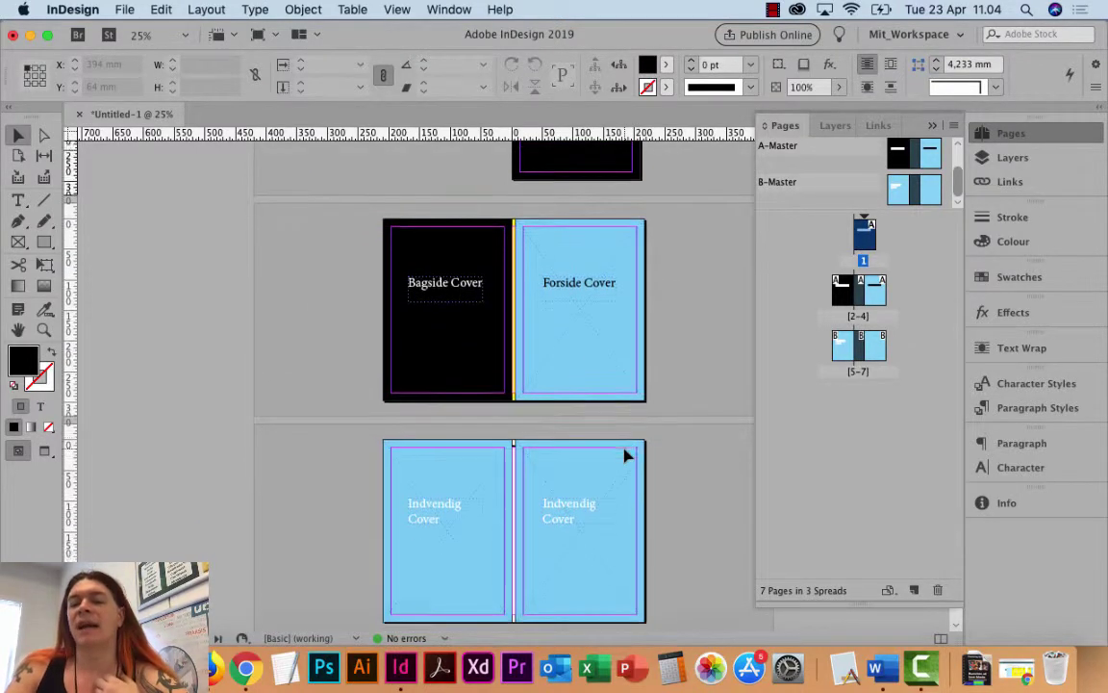
{"action": "scroll", "coordinate": [627, 454], "scroll_direction": "down", "scroll_amount": 1}
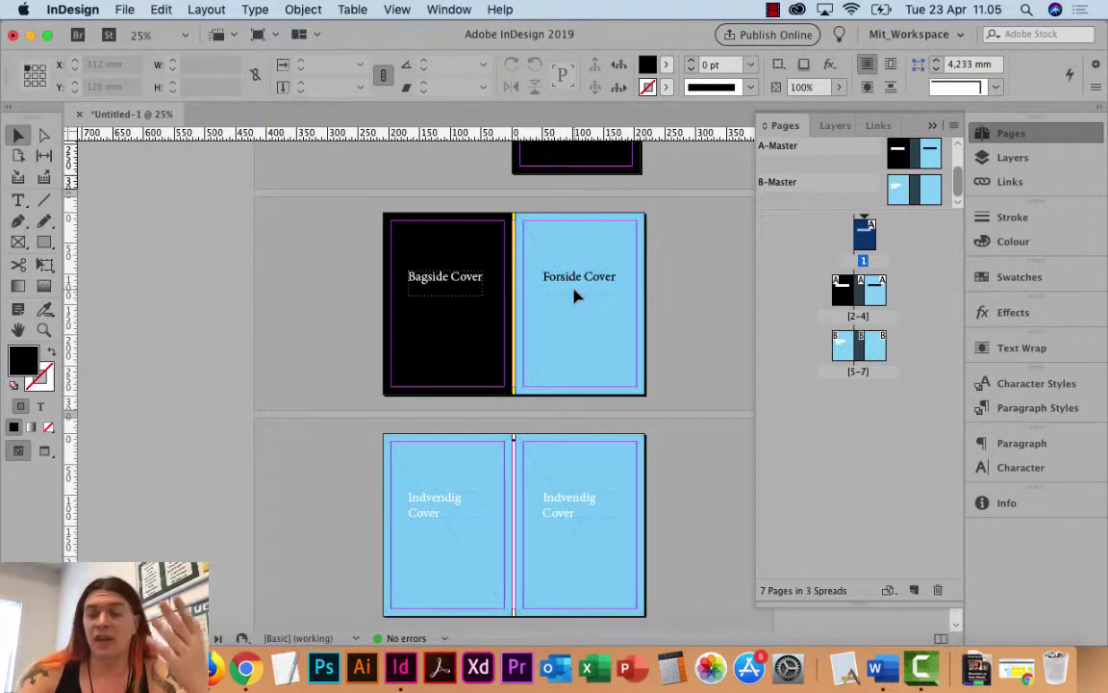
{"action": "scroll", "coordinate": [585, 340], "scroll_direction": "up", "scroll_amount": 2}
{"action": "scroll", "coordinate": [585, 340], "scroll_direction": "up", "scroll_amount": 4}
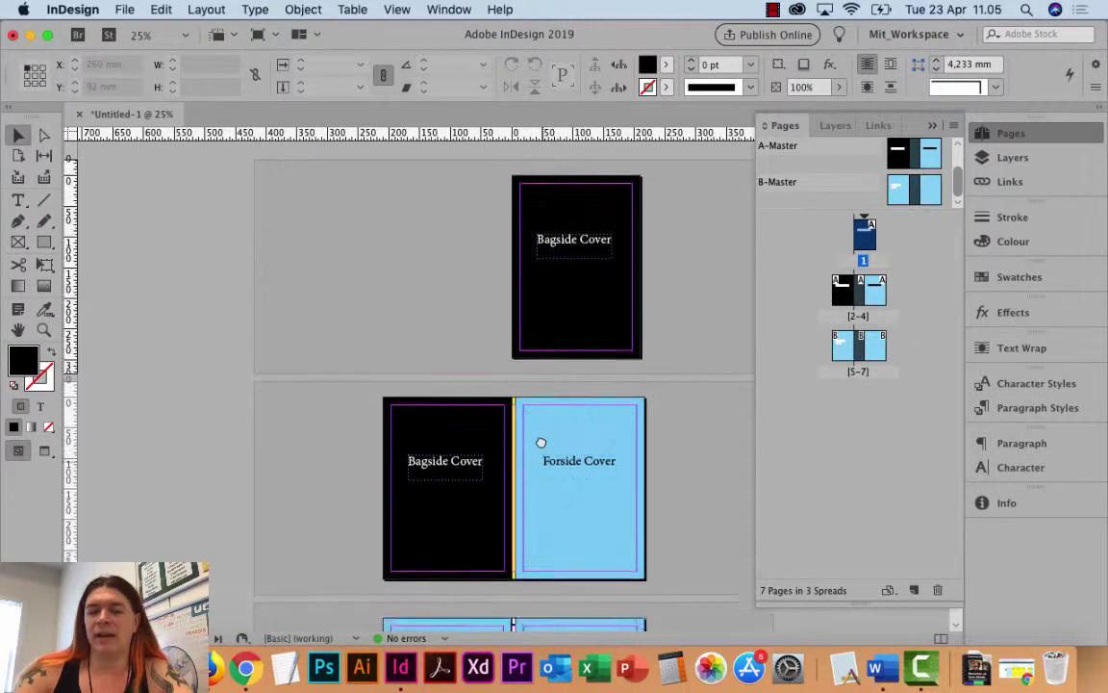
Delete the black background and the "Bagside Cover" text frame from the document's single first page
{"action": "scroll", "coordinate": [539, 446], "scroll_direction": "down", "scroll_amount": 5}
{"action": "scroll", "coordinate": [542, 334], "scroll_direction": "up", "scroll_amount": 4}
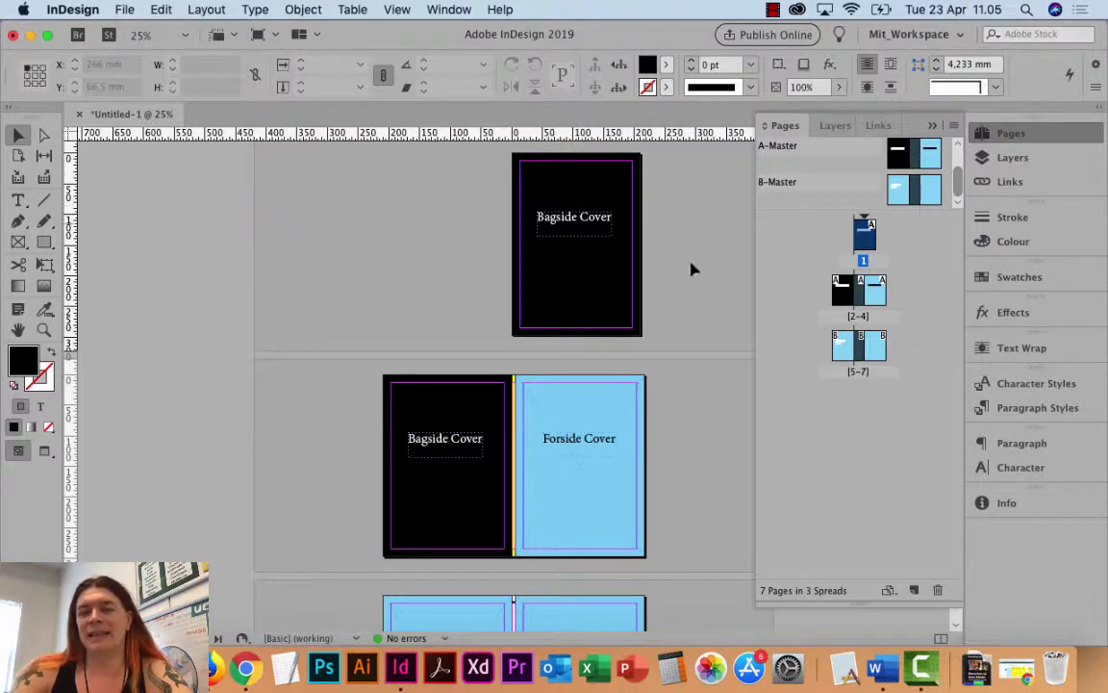
{"action": "left_click_drag", "start_coordinate": [487, 186], "coordinate": [651, 316]}
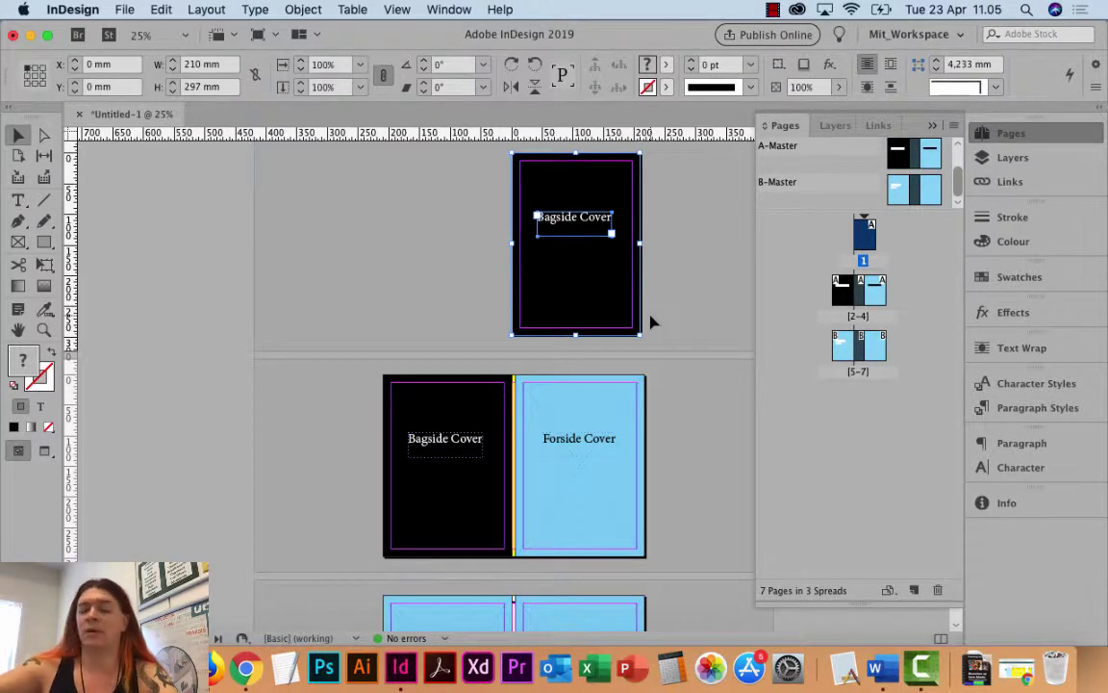
{"action": "key", "text": "Delete"}
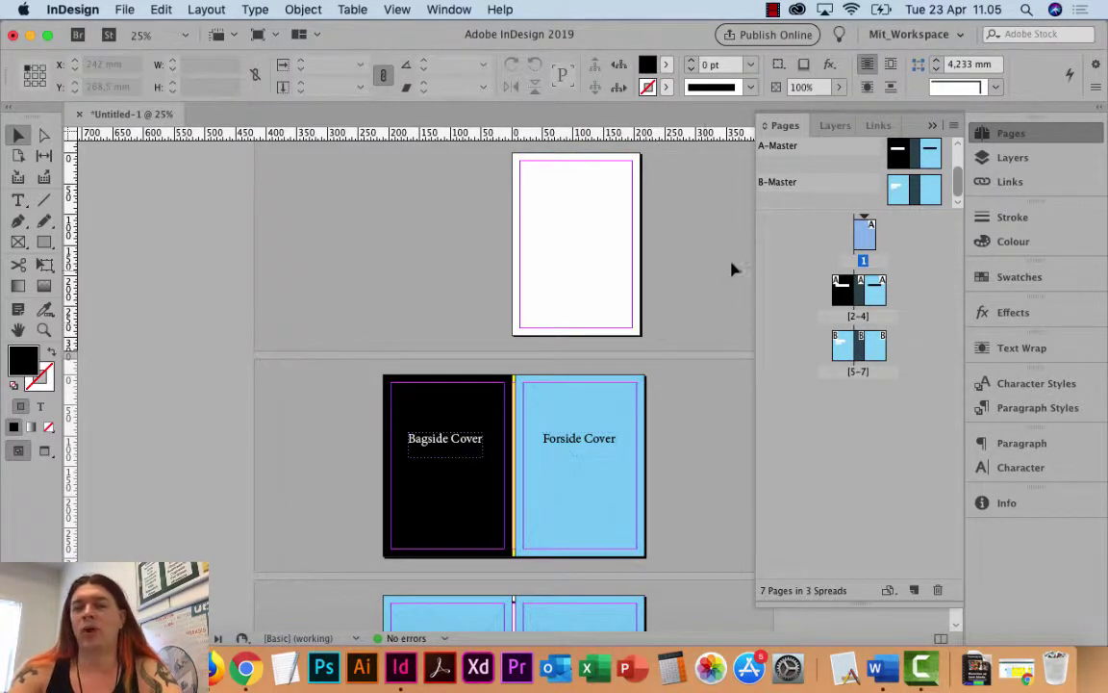
Apply the [None] master to page 1
{"action": "scroll", "coordinate": [846, 183], "scroll_direction": "up", "scroll_amount": 2}
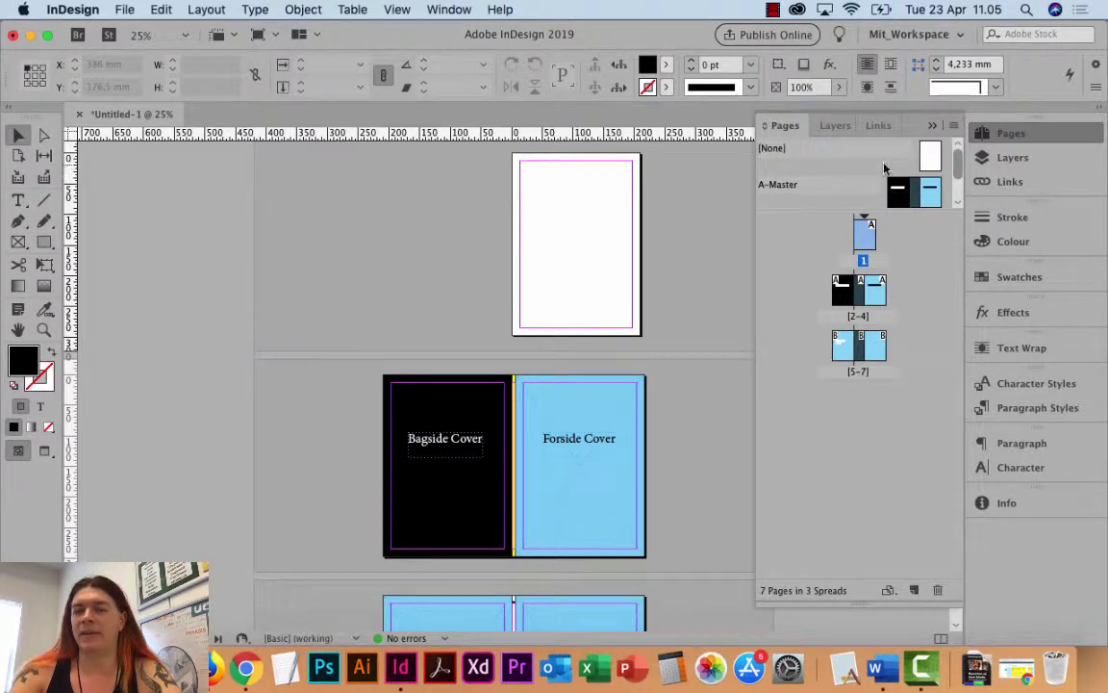
{"action": "left_click_drag", "start_coordinate": [930, 158], "coordinate": [916, 190]}
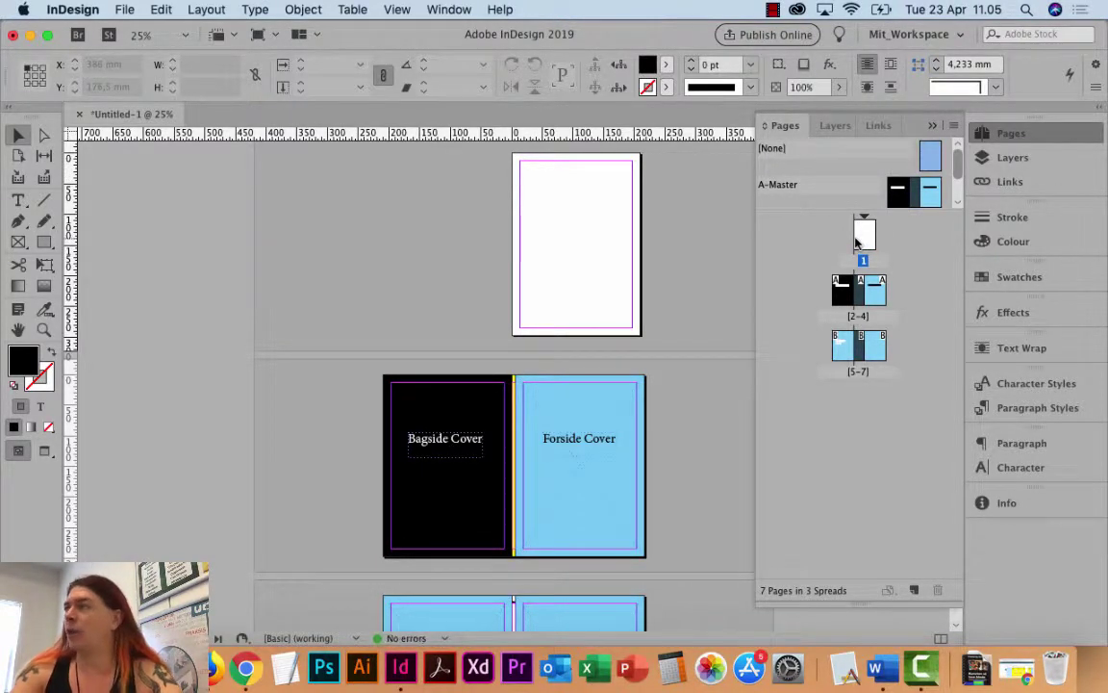
{"action": "left_click", "coordinate": [856, 243], "text": "alt"}
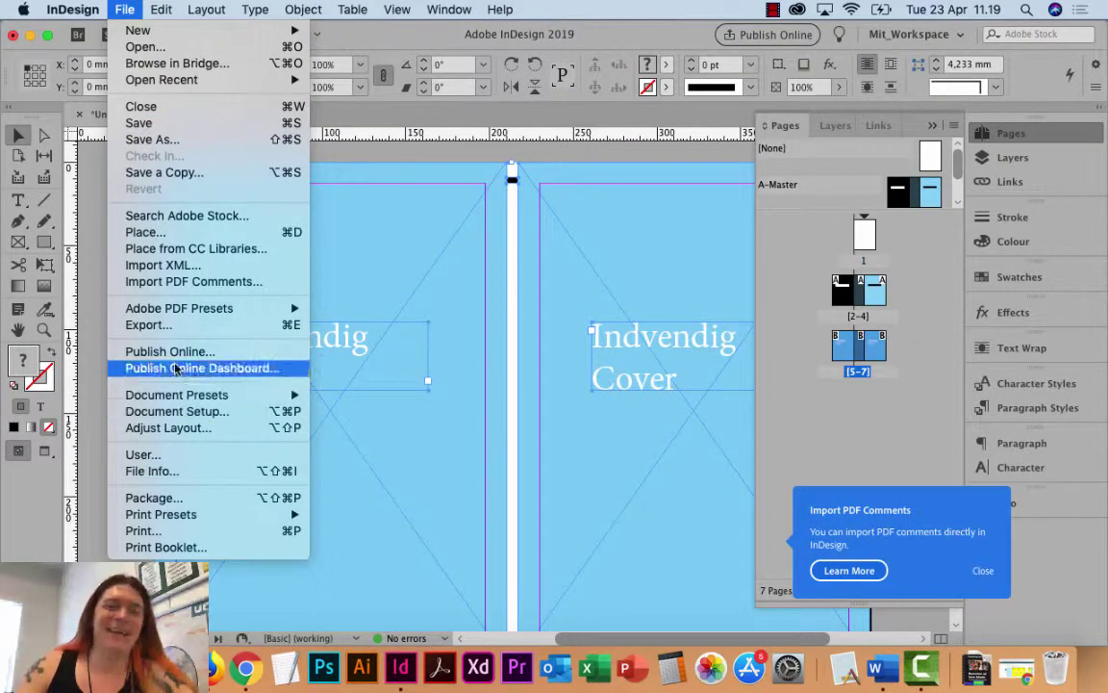
Start an Adobe PDF (Print) export to the Desktop with the file name "cnbisdhgsiokdl"
{"action": "left_click", "coordinate": [171, 324]}
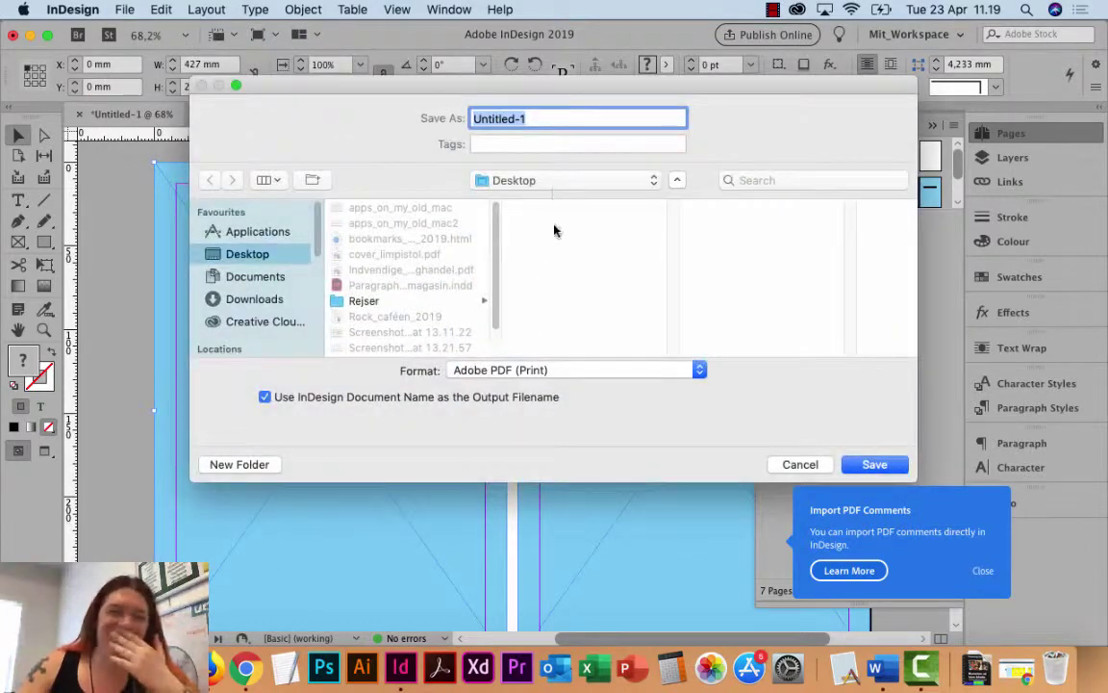
{"action": "type", "text": "cnbisdhgsiokdl"}
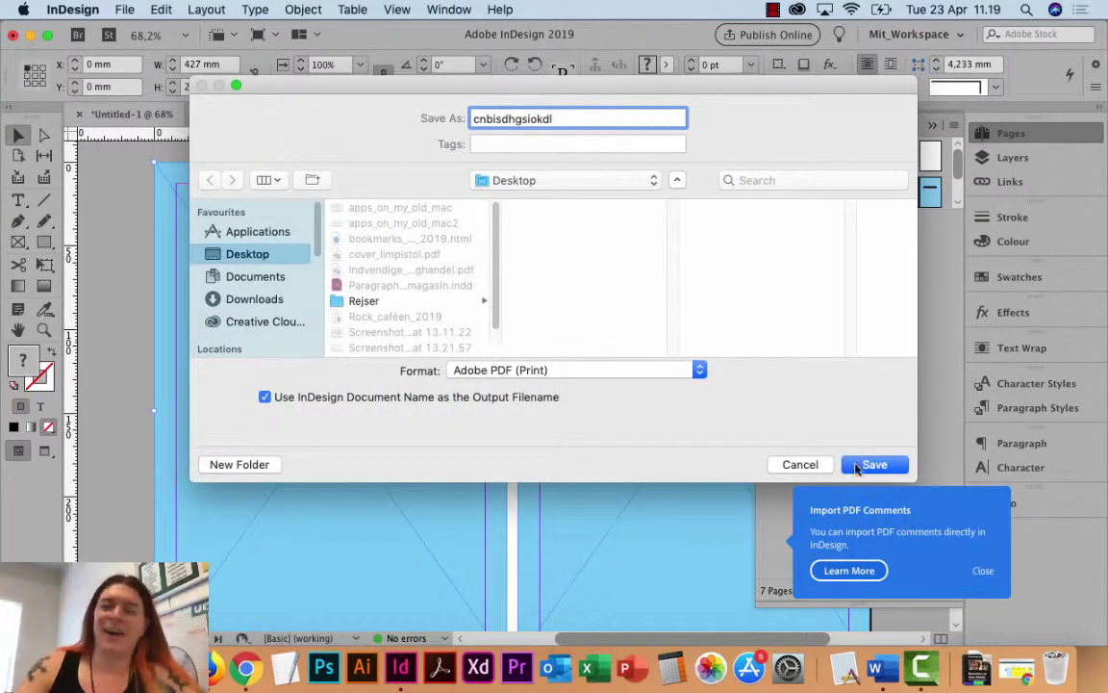
{"action": "key", "text": "Return"}
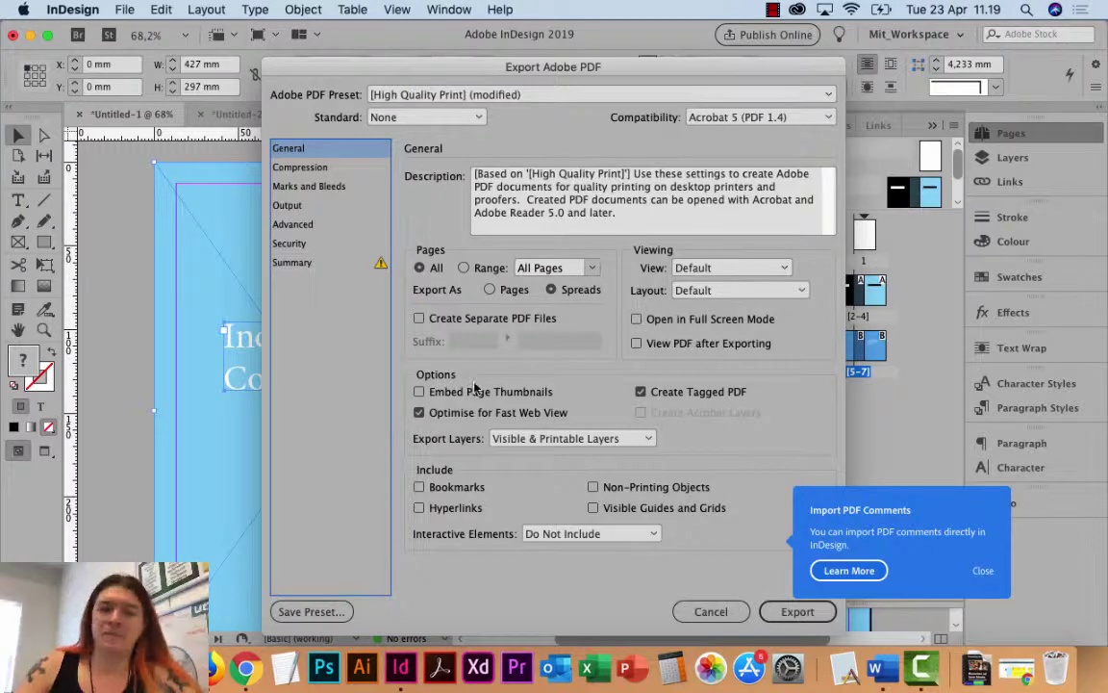
Export all pages as spreads with the modified High Quality Print preset, all printer's marks and document bleed, and open cnbisdhgsiokdl.pdf from the desktop
{"action": "left_click_drag", "start_coordinate": [575, 85], "coordinate": [415, 92]}
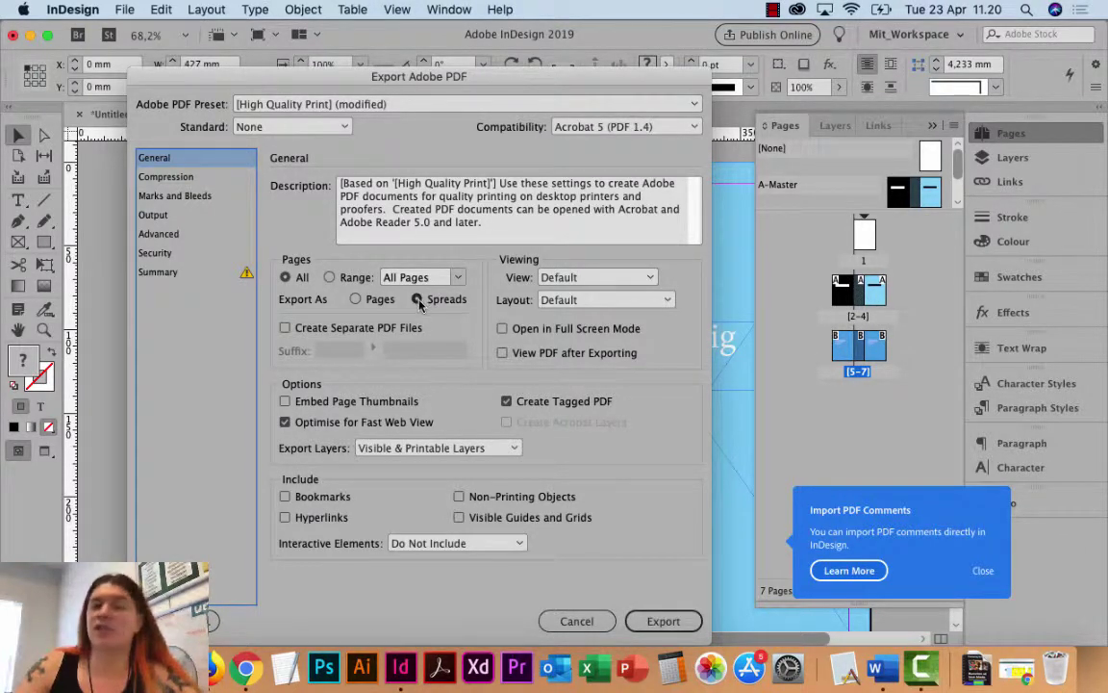
{"action": "left_click", "coordinate": [507, 101]}
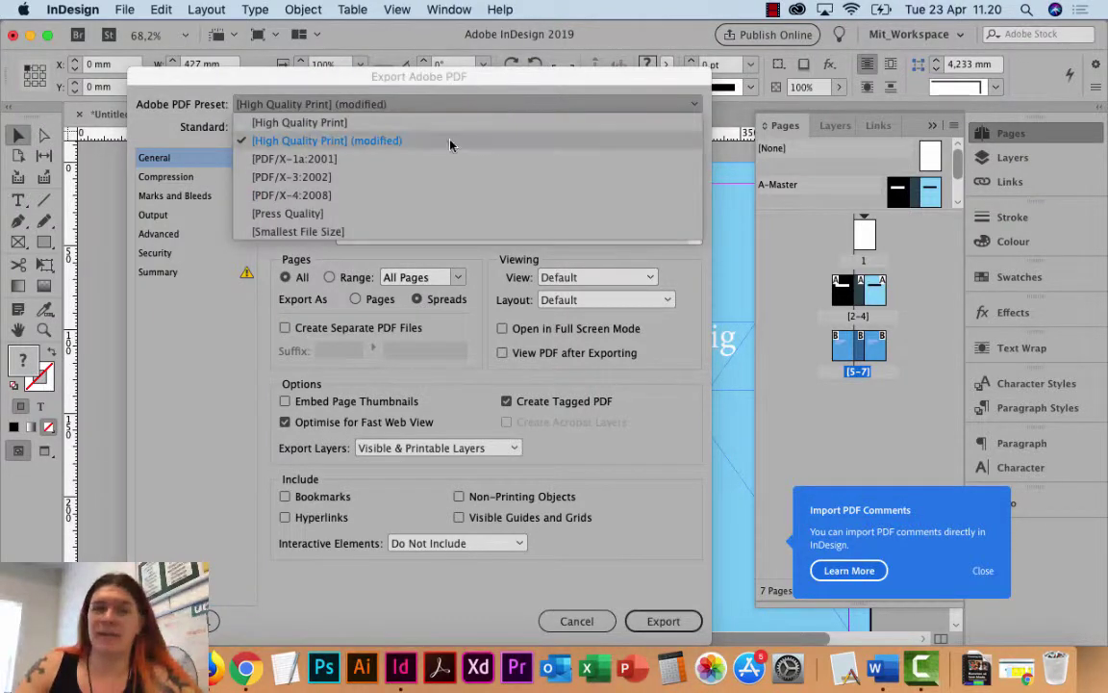
{"action": "left_click", "coordinate": [448, 142]}
{"action": "left_click", "coordinate": [197, 196]}
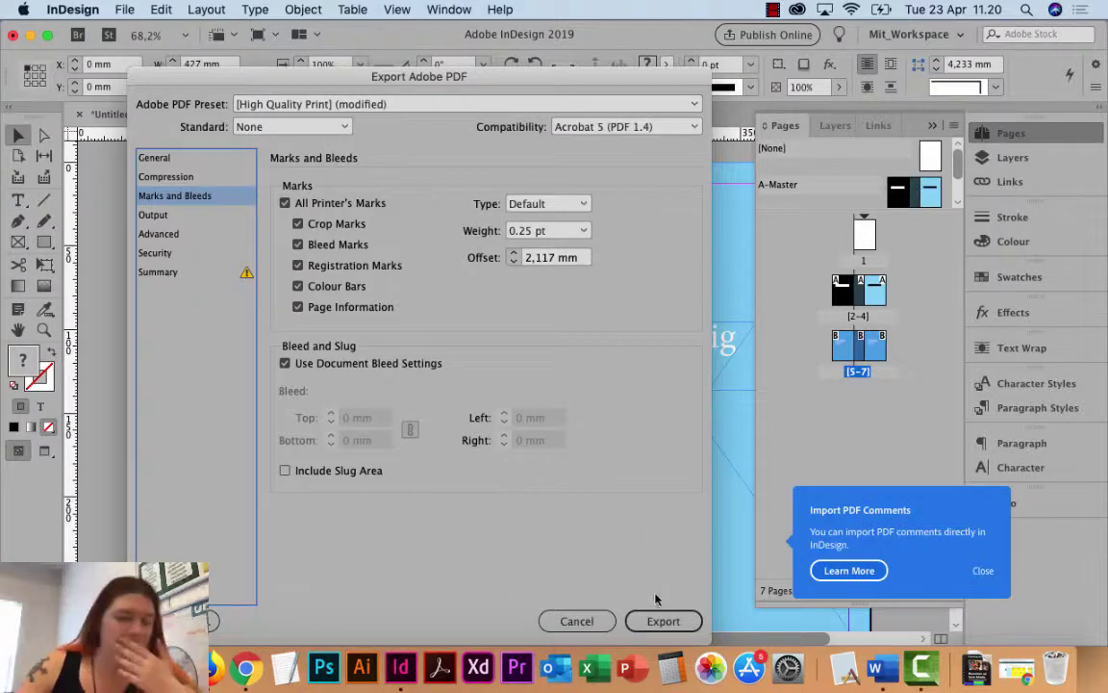
{"action": "left_click", "coordinate": [658, 620]}
{"action": "key", "text": "F11"}
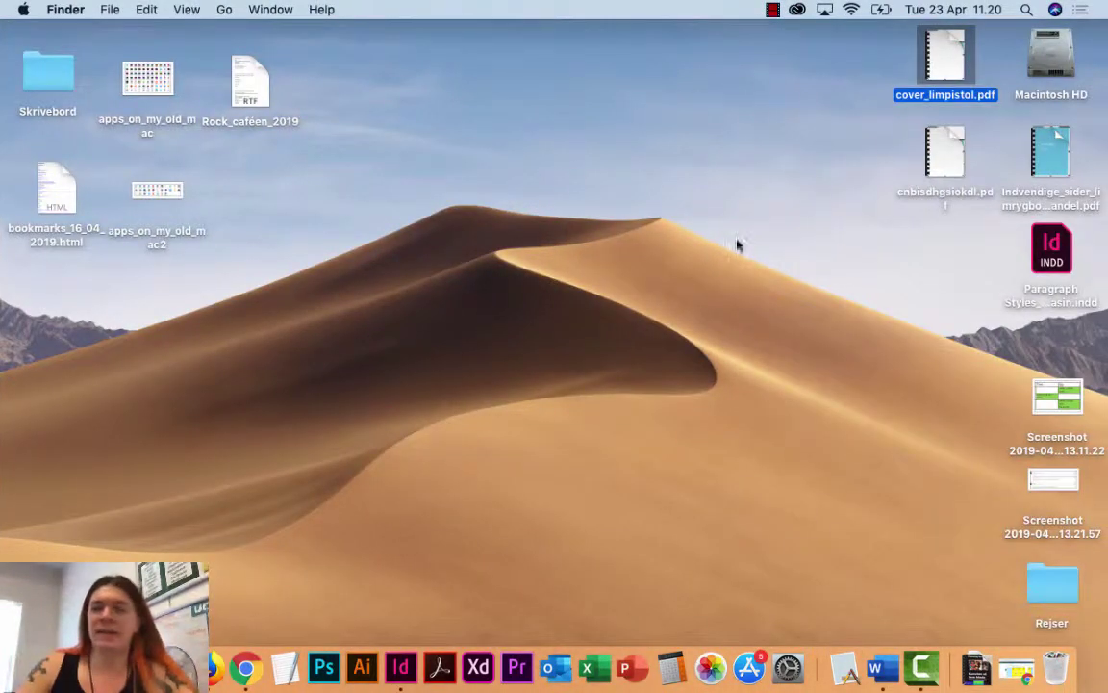
{"action": "double_click", "coordinate": [945, 155]}
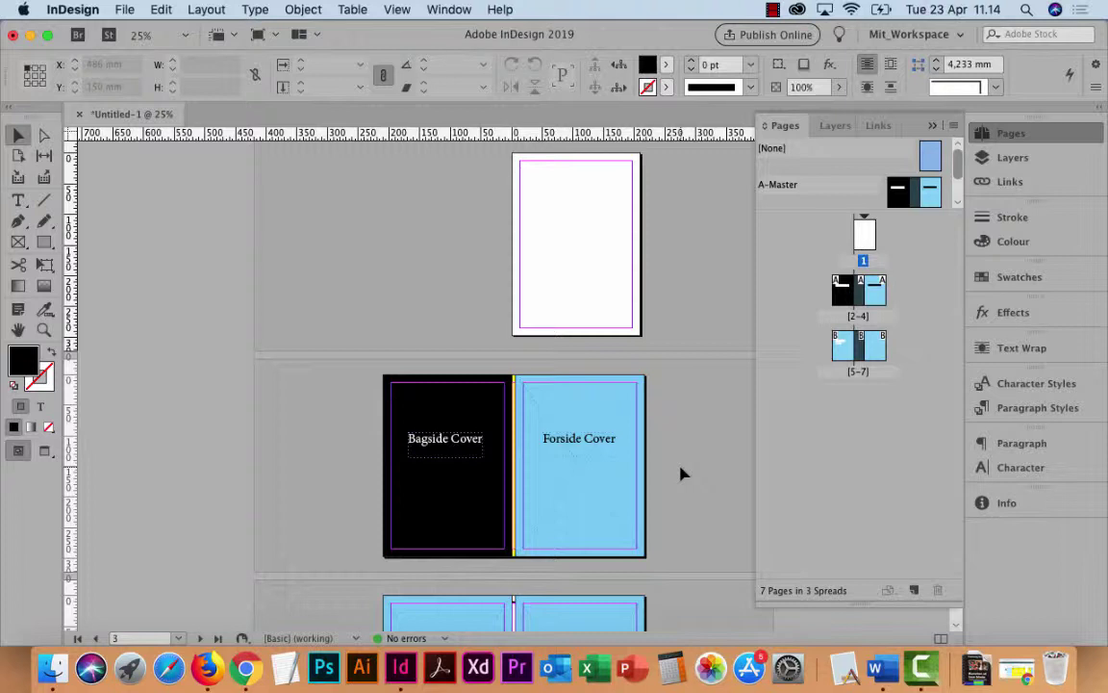
Examine the outer cover spread on pages 2-4 and the inner cover spread on pages 5-7 up close
{"action": "scroll", "coordinate": [644, 458], "scroll_direction": "down", "scroll_amount": 3}
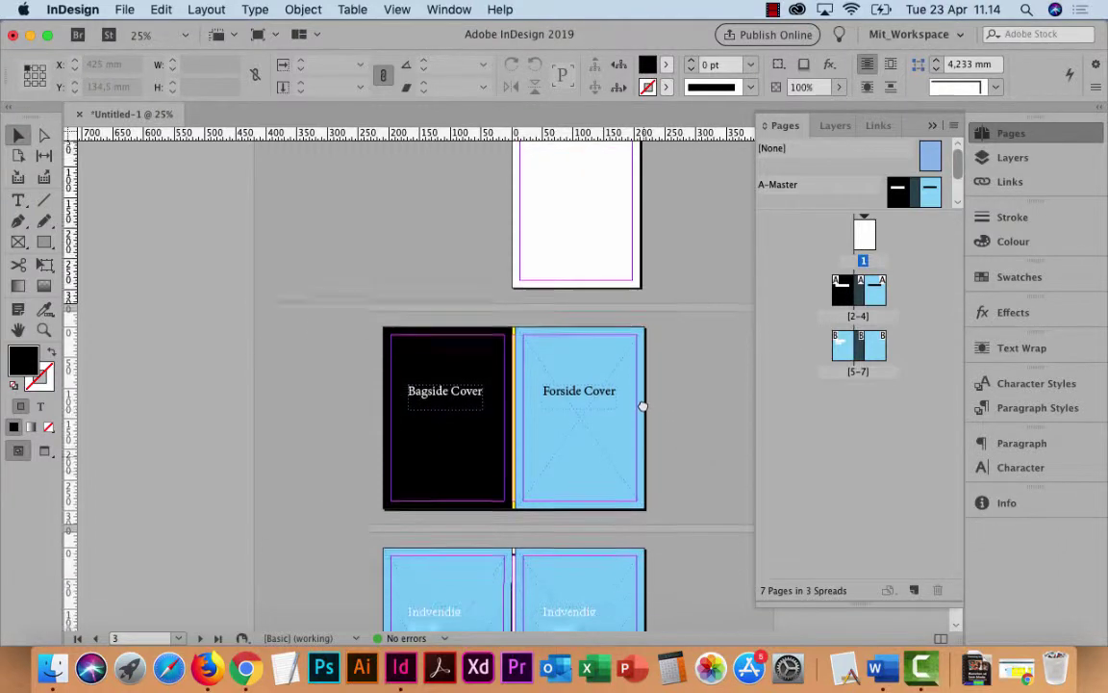
{"action": "scroll", "coordinate": [645, 350], "scroll_direction": "down", "scroll_amount": 1}
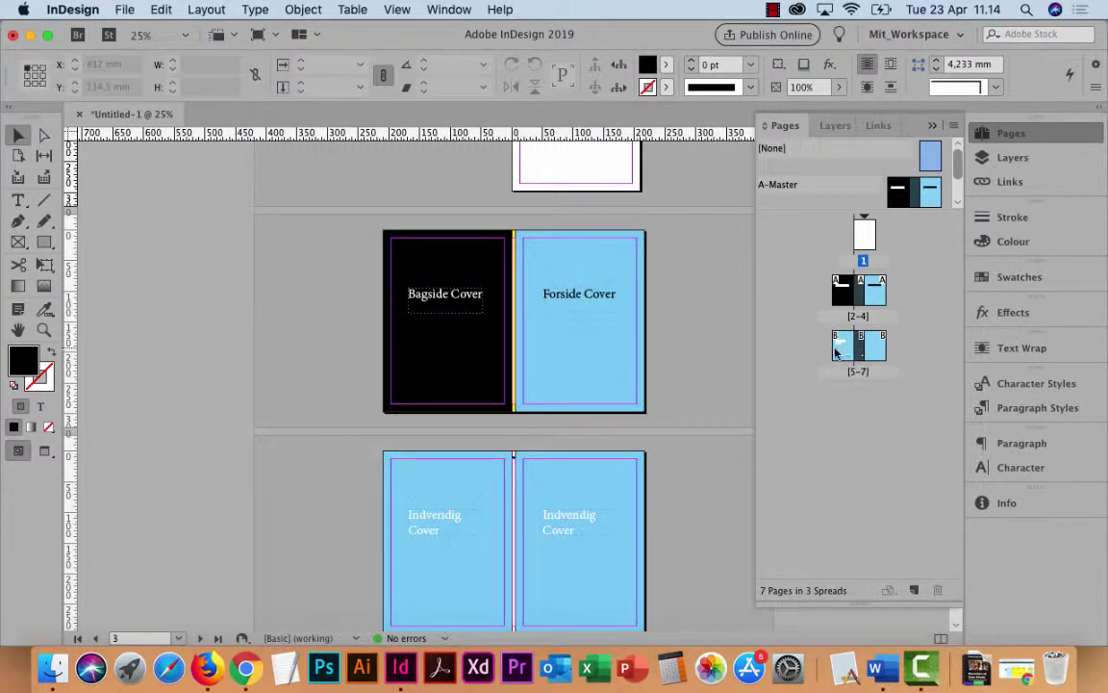
{"action": "left_click", "coordinate": [886, 351]}
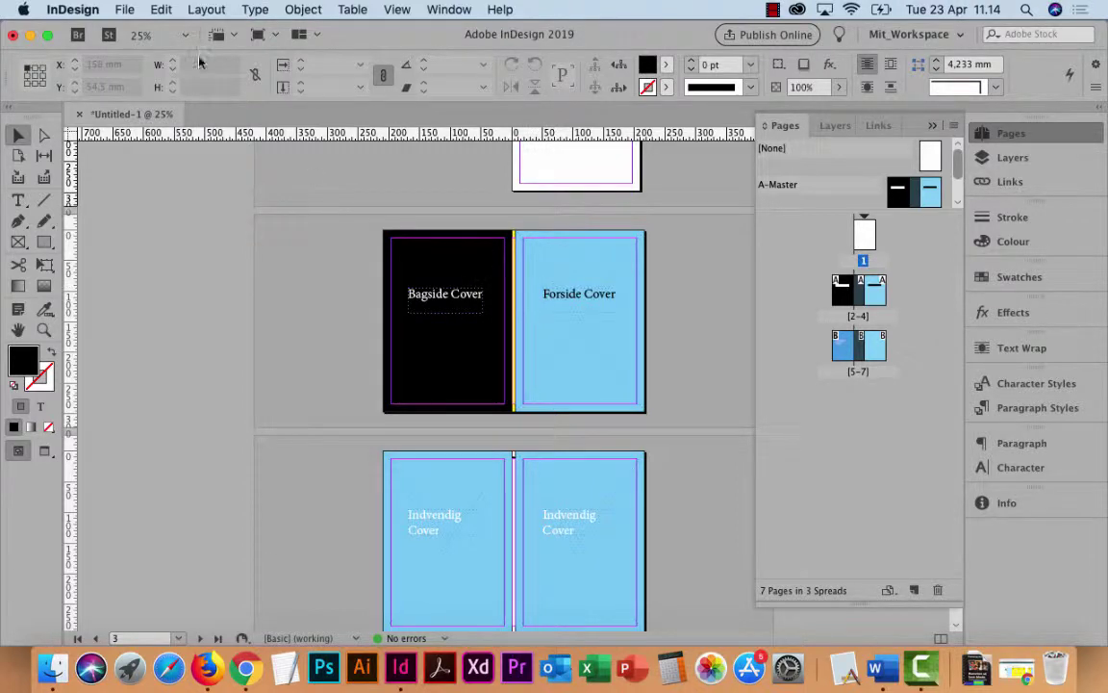
{"action": "left_click", "coordinate": [126, 9]}
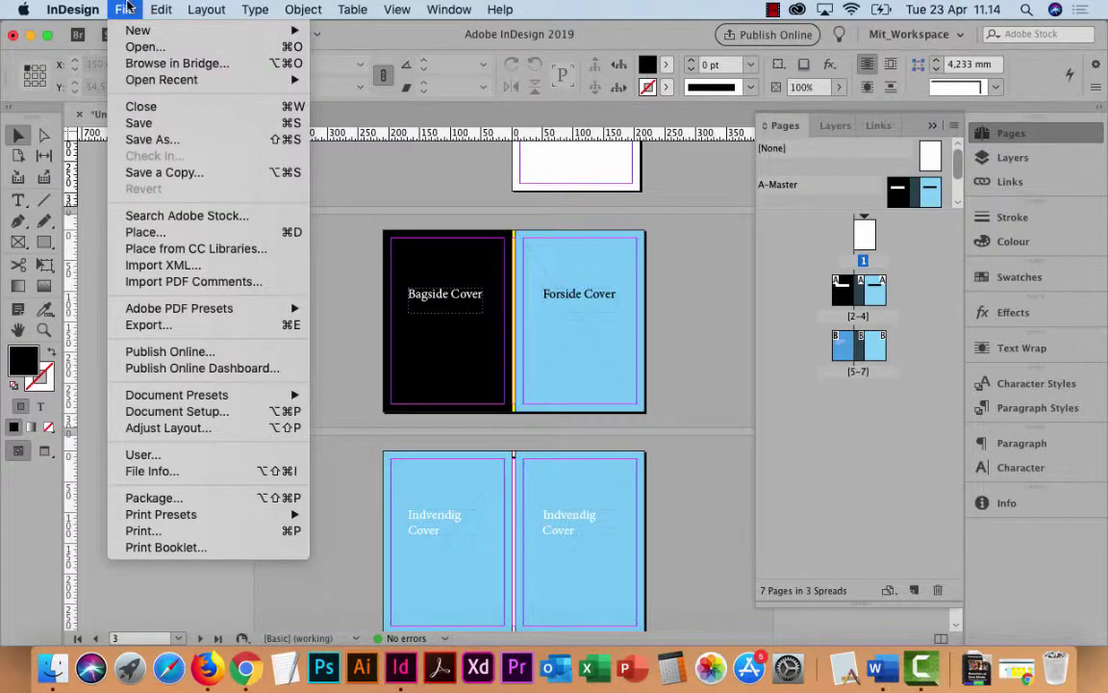
{"action": "mouse_move", "coordinate": [131, 32]}
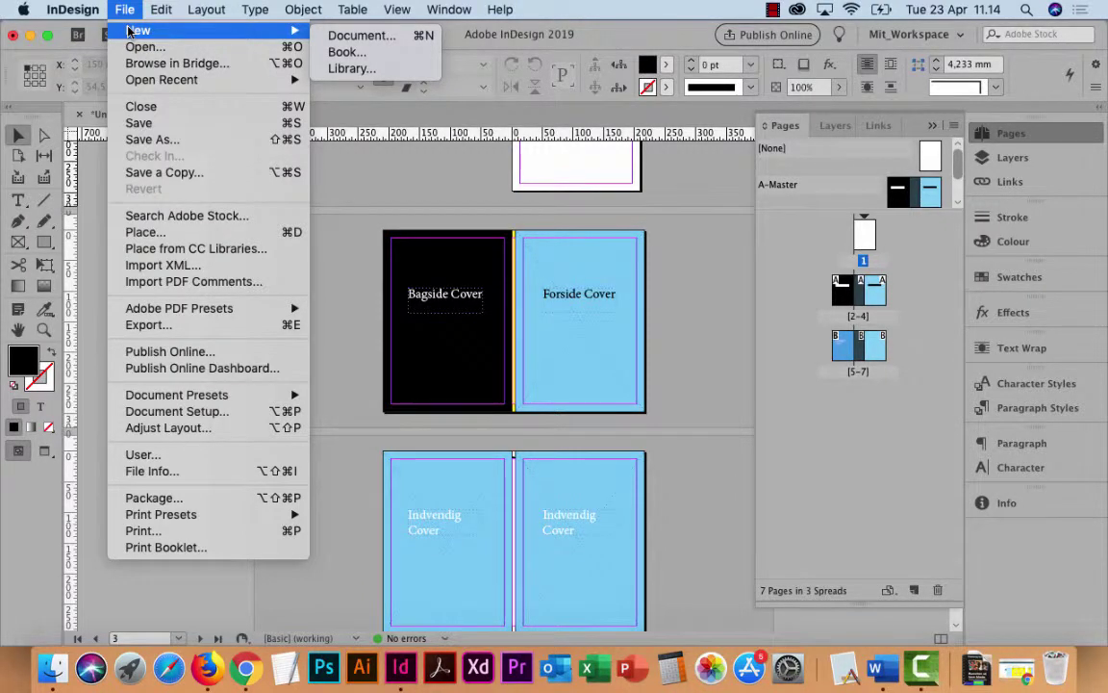
{"action": "left_click", "coordinate": [117, 12]}
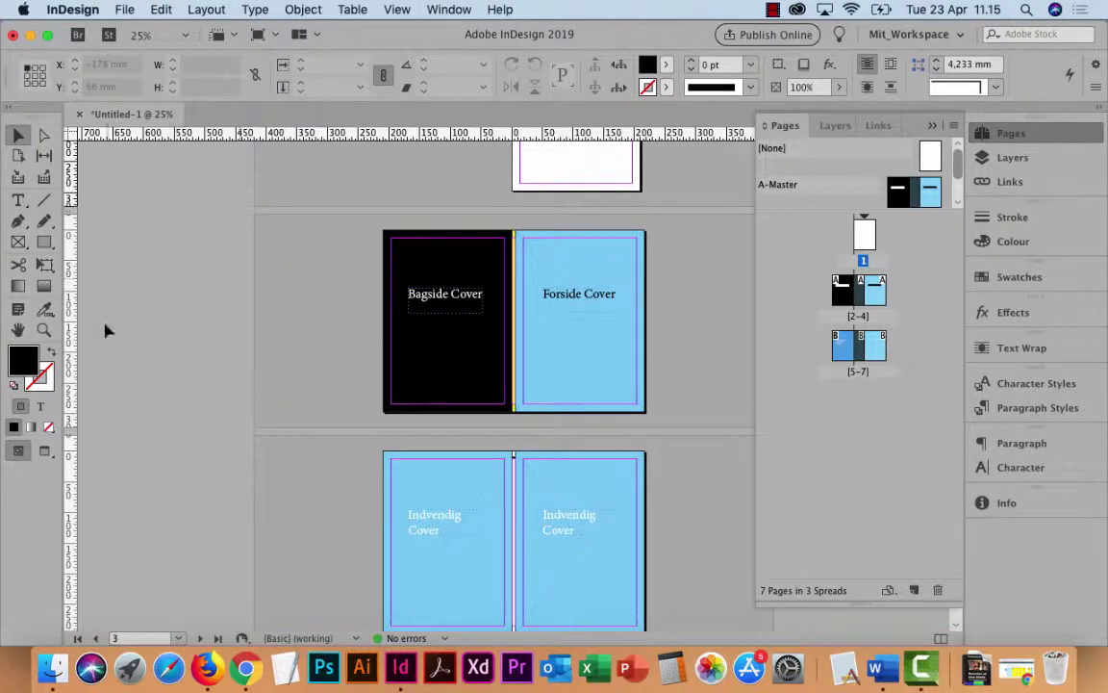
{"action": "left_click", "coordinate": [43, 329]}
{"action": "left_click_drag", "start_coordinate": [366, 220], "coordinate": [658, 428]}
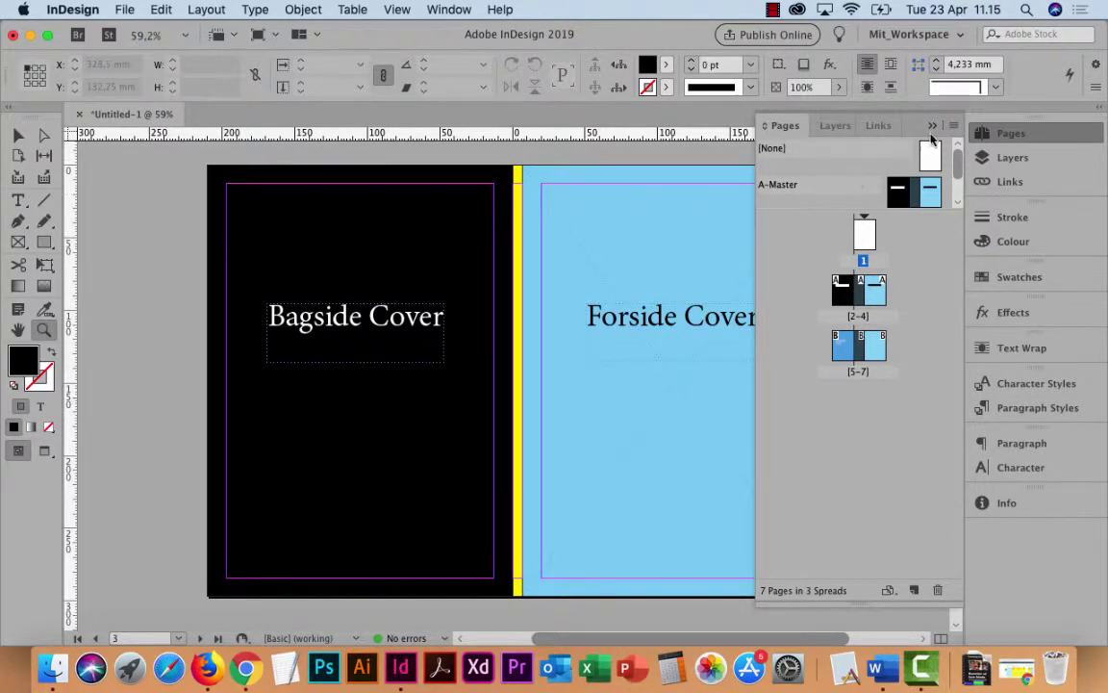
{"action": "left_click", "coordinate": [839, 118]}
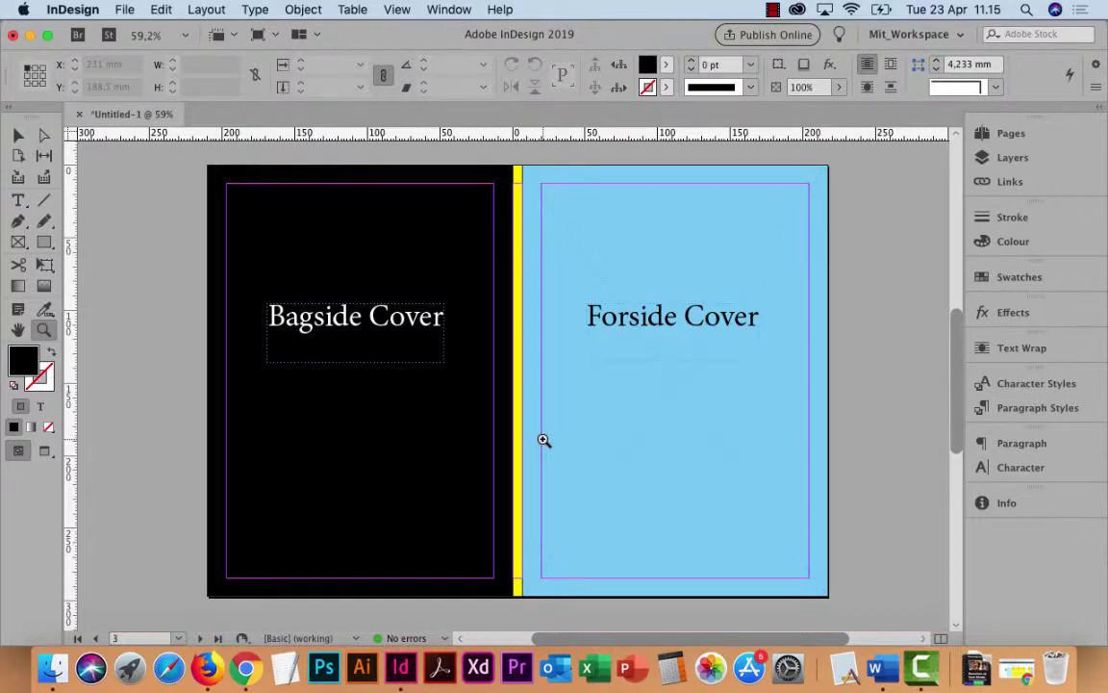
{"action": "scroll", "coordinate": [952, 321], "scroll_direction": "up", "scroll_amount": 2}
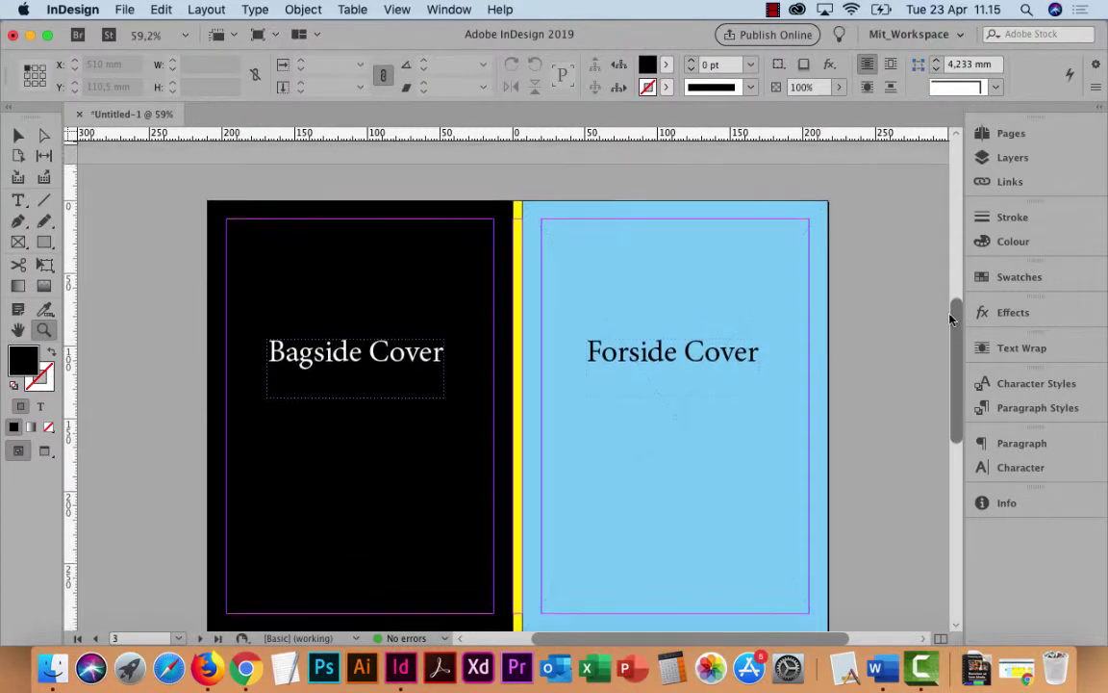
{"action": "scroll", "coordinate": [945, 327], "scroll_direction": "down", "scroll_amount": 1}
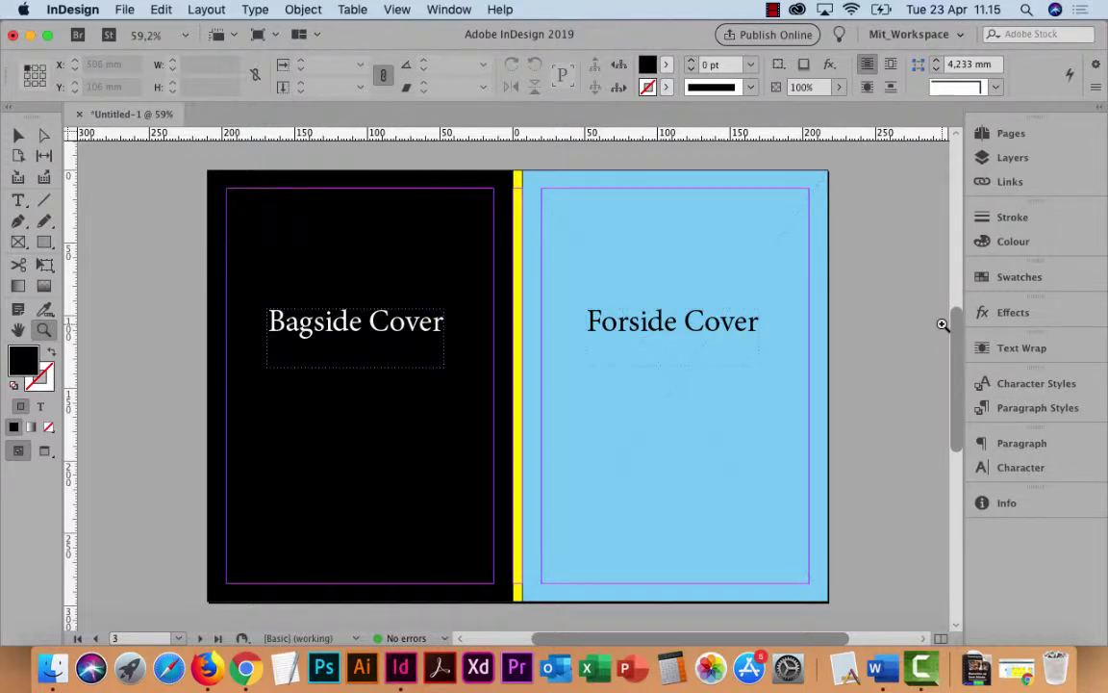
{"action": "scroll", "coordinate": [945, 332], "scroll_direction": "down", "scroll_amount": 10}
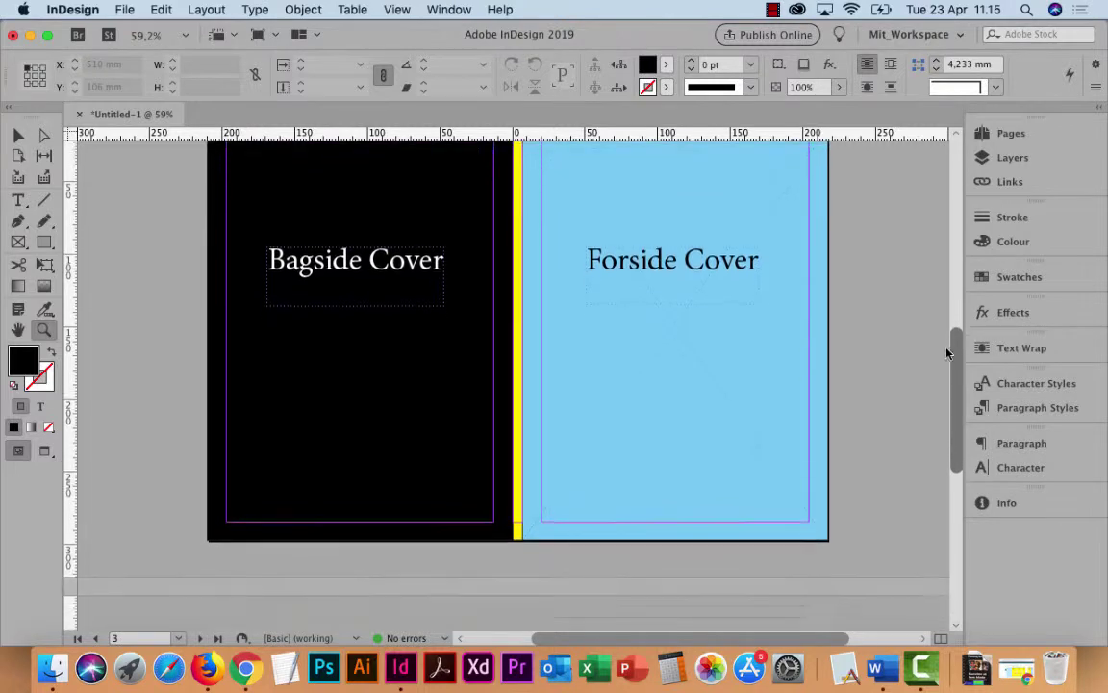
{"action": "scroll", "coordinate": [924, 427], "scroll_direction": "down", "scroll_amount": 6}
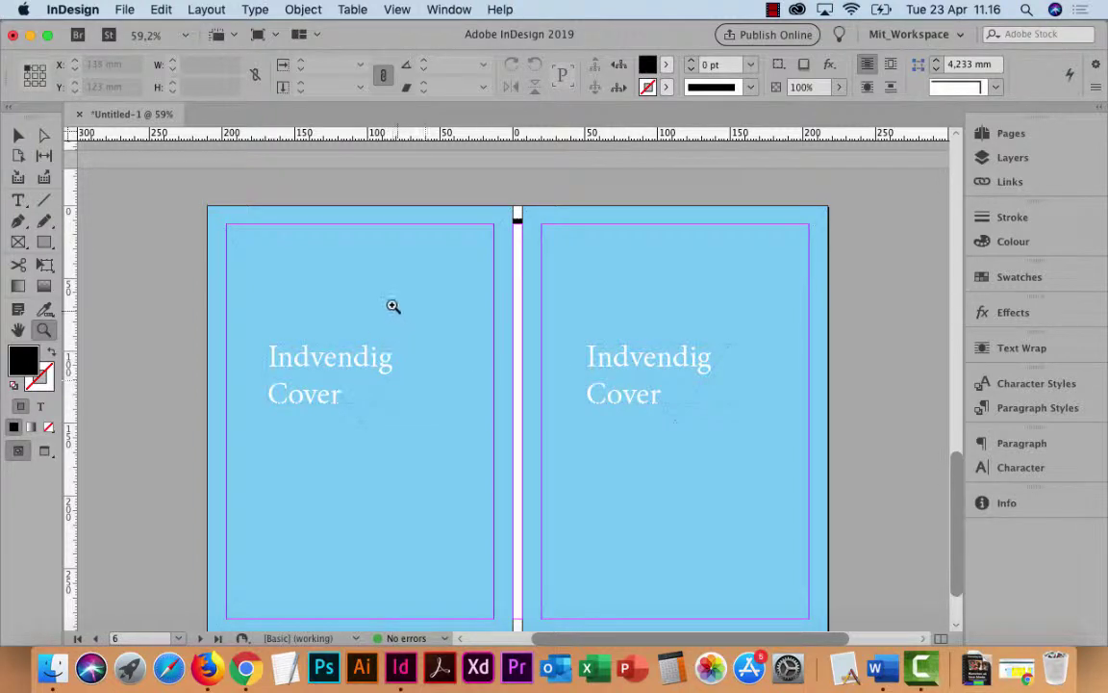
Select and copy all objects of the "Indvendig Cover" spread on pages 5-7
{"action": "left_click_drag", "start_coordinate": [205, 187], "coordinate": [835, 621]}
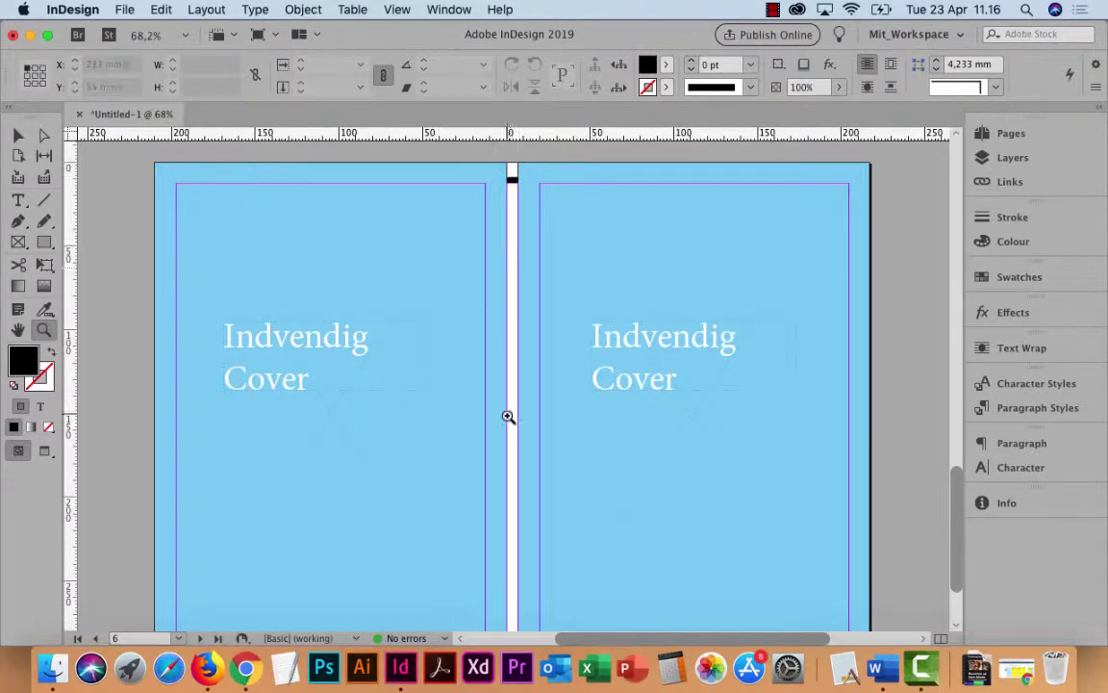
{"action": "left_click", "coordinate": [18, 134]}
{"action": "left_click_drag", "start_coordinate": [140, 146], "coordinate": [887, 568]}
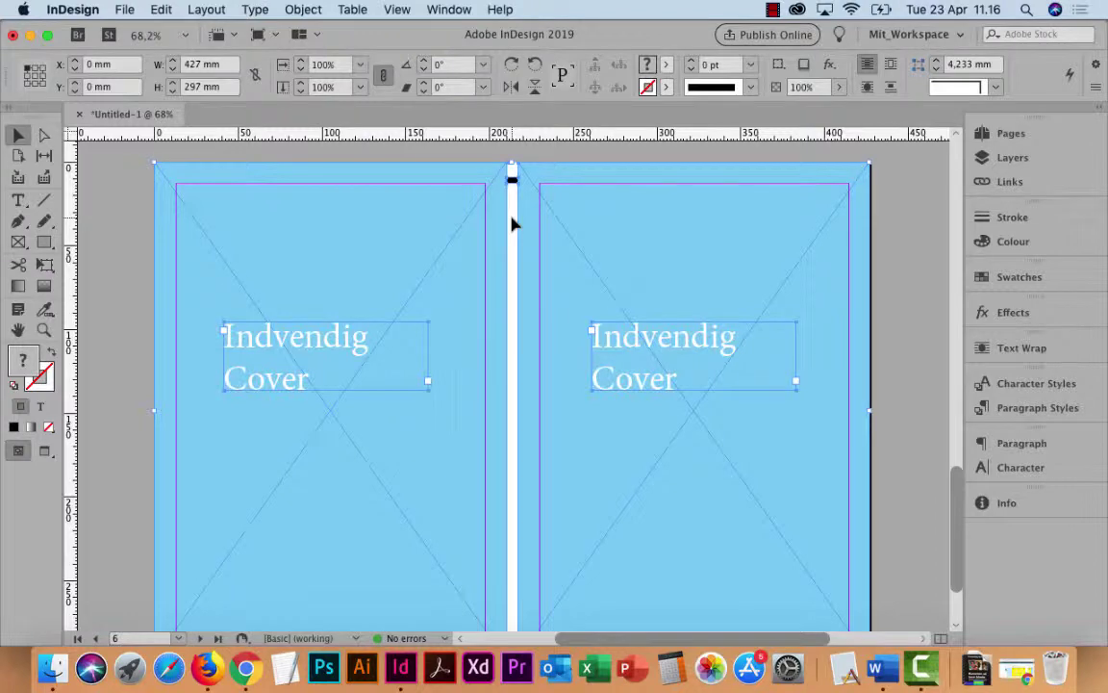
Create a new 210 × 297 mm document with facing pages and one page, and add a second page to it
{"action": "left_click", "coordinate": [92, 9]}
{"action": "mouse_move", "coordinate": [124, 9]}
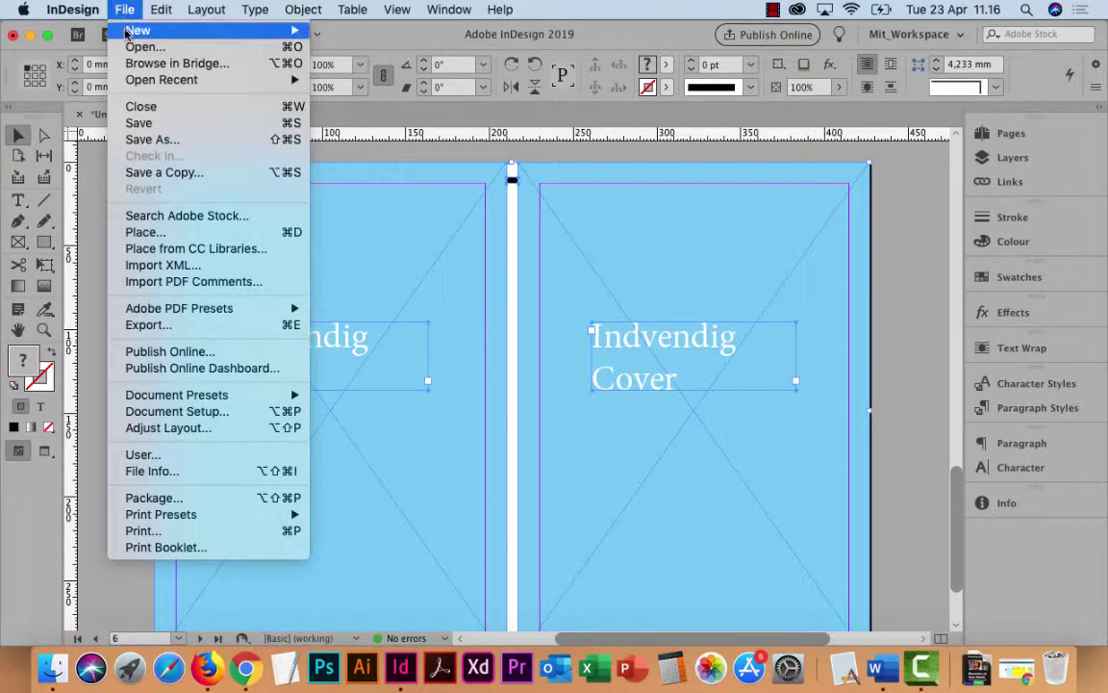
{"action": "mouse_move", "coordinate": [116, 31]}
{"action": "left_click", "coordinate": [366, 36]}
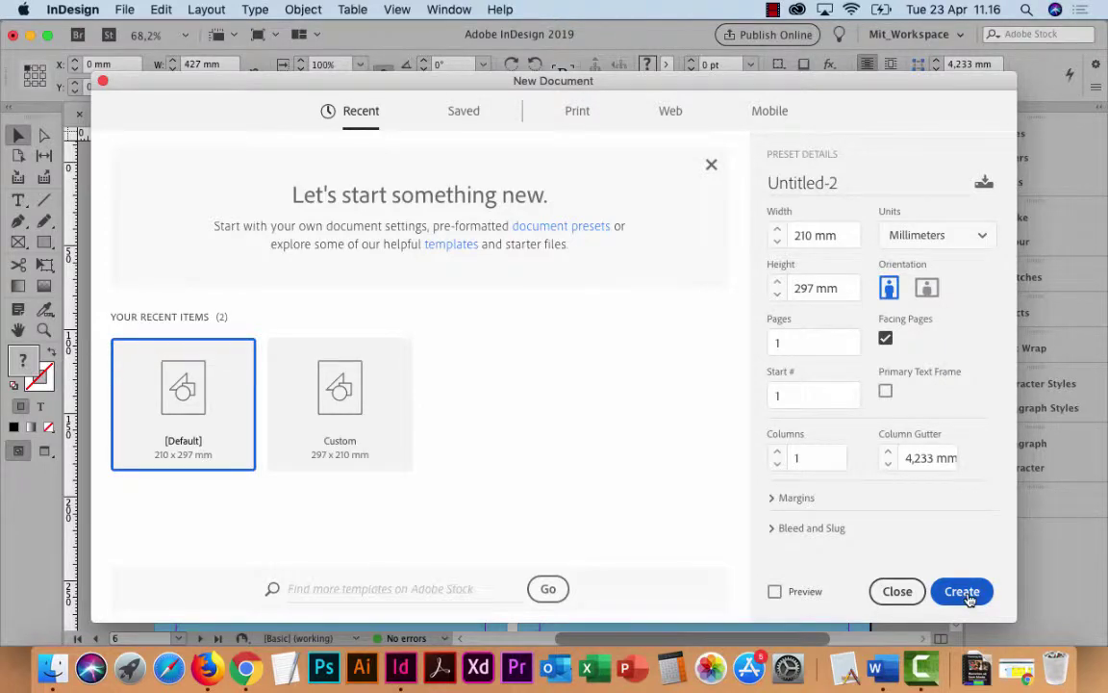
{"action": "left_click", "coordinate": [962, 591]}
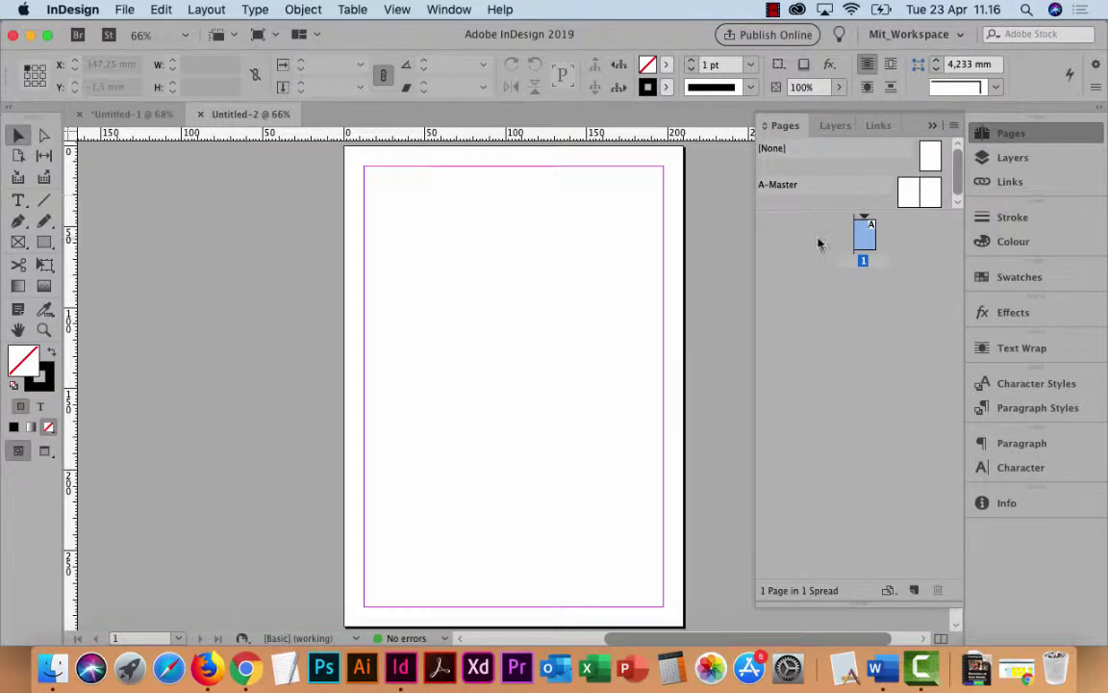
{"action": "left_click", "coordinate": [914, 587]}
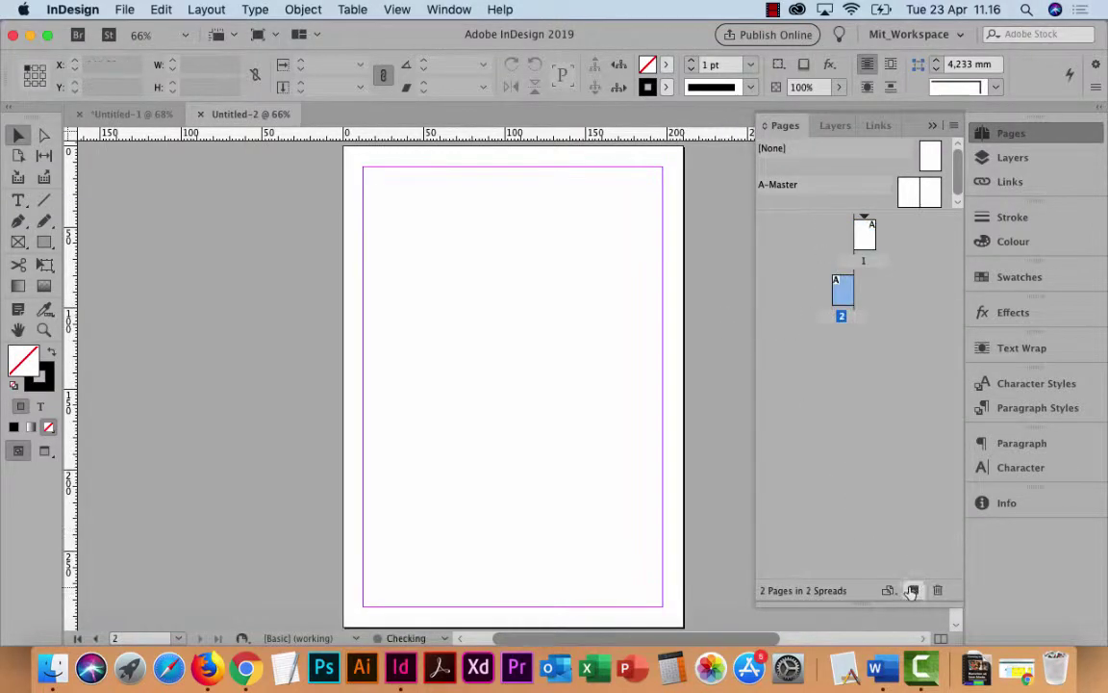
{"action": "key", "text": "super+minus"}
{"action": "key", "text": "super+minus"}
{"action": "key", "text": "super+minus"}
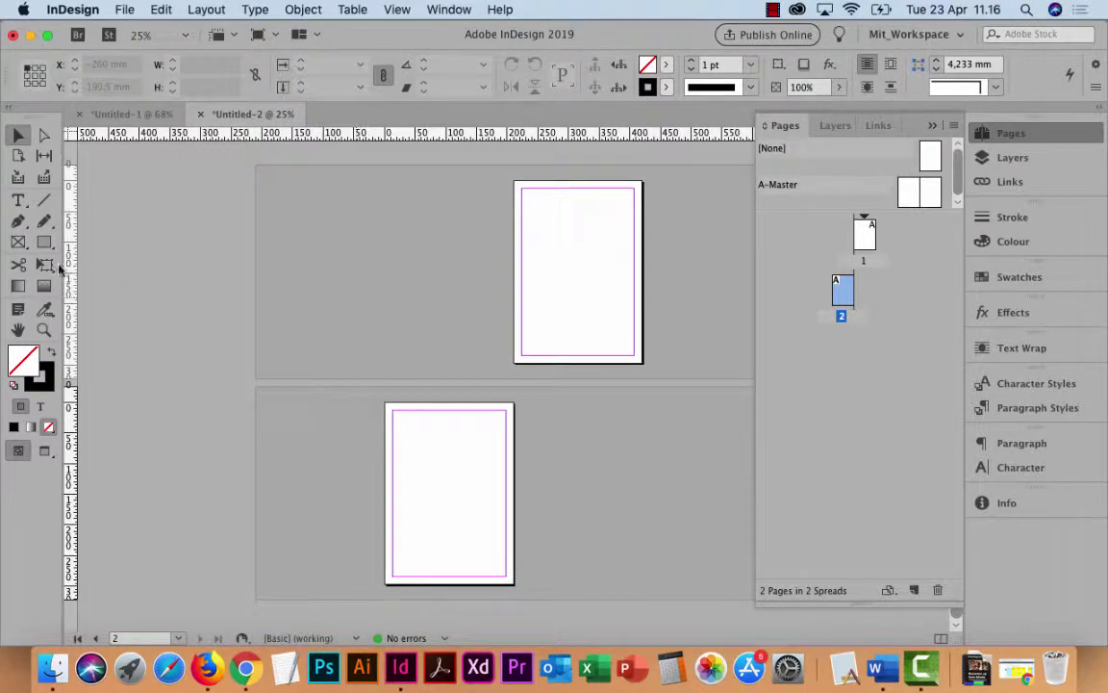
Paste the copied inner cover objects in place on page 2 of the new document
{"action": "key", "text": "super+alt+shift+v"}
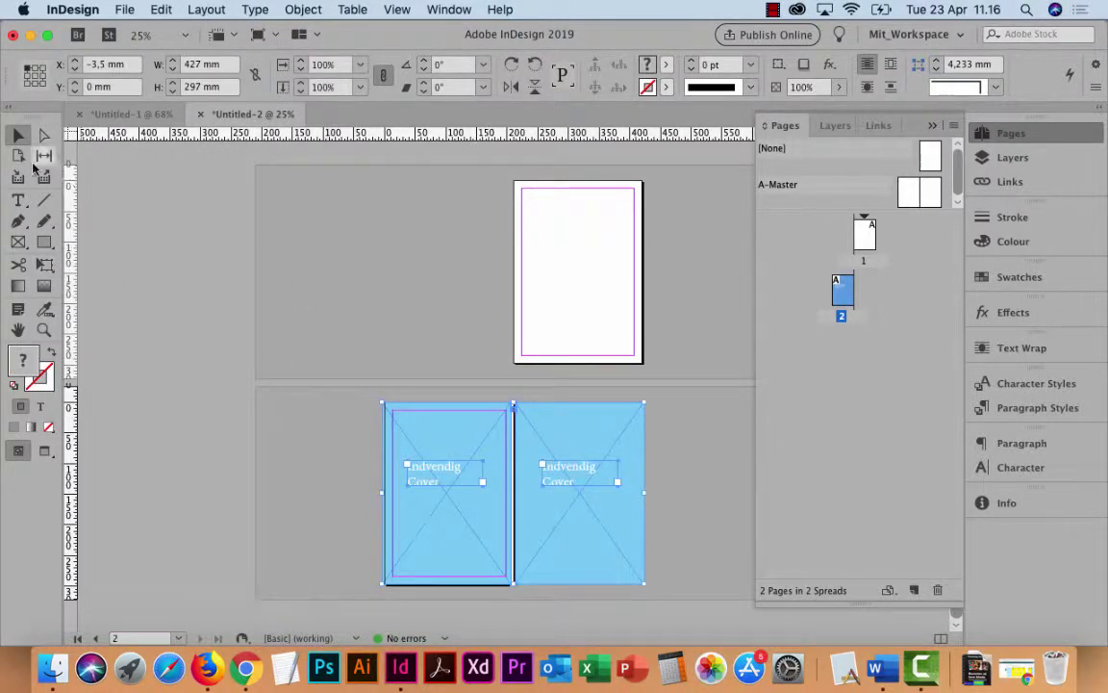
{"action": "left_click", "coordinate": [465, 326]}
{"action": "left_click", "coordinate": [556, 433]}
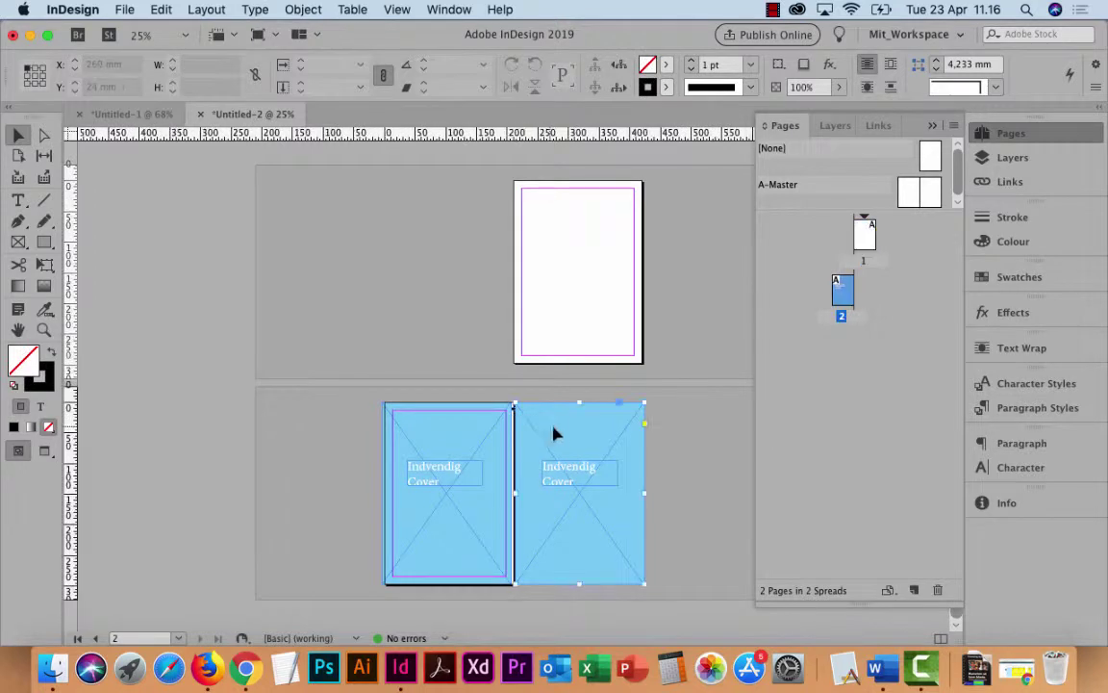
Move the second inner cover panel and its "Indvendig Cover" text from beside page 2 onto page 1
{"action": "left_click_drag", "start_coordinate": [556, 433], "coordinate": [563, 212]}
{"action": "left_click_drag", "start_coordinate": [589, 289], "coordinate": [614, 401]}
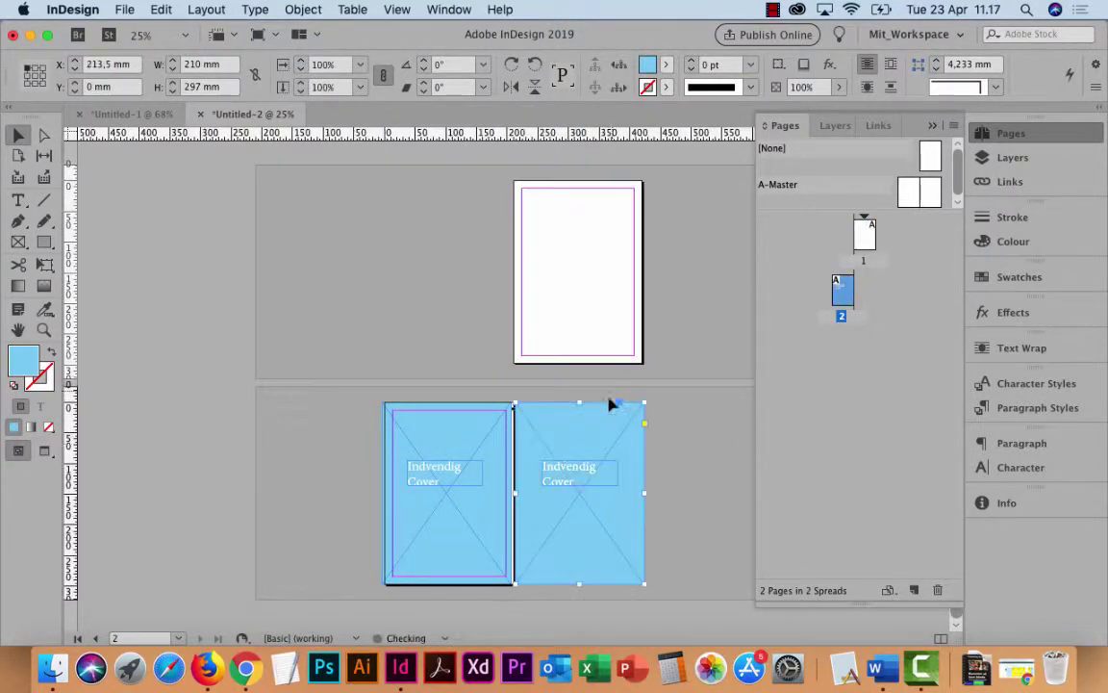
{"action": "left_click_drag", "start_coordinate": [616, 445], "coordinate": [613, 225]}
{"action": "left_click", "coordinate": [514, 428]}
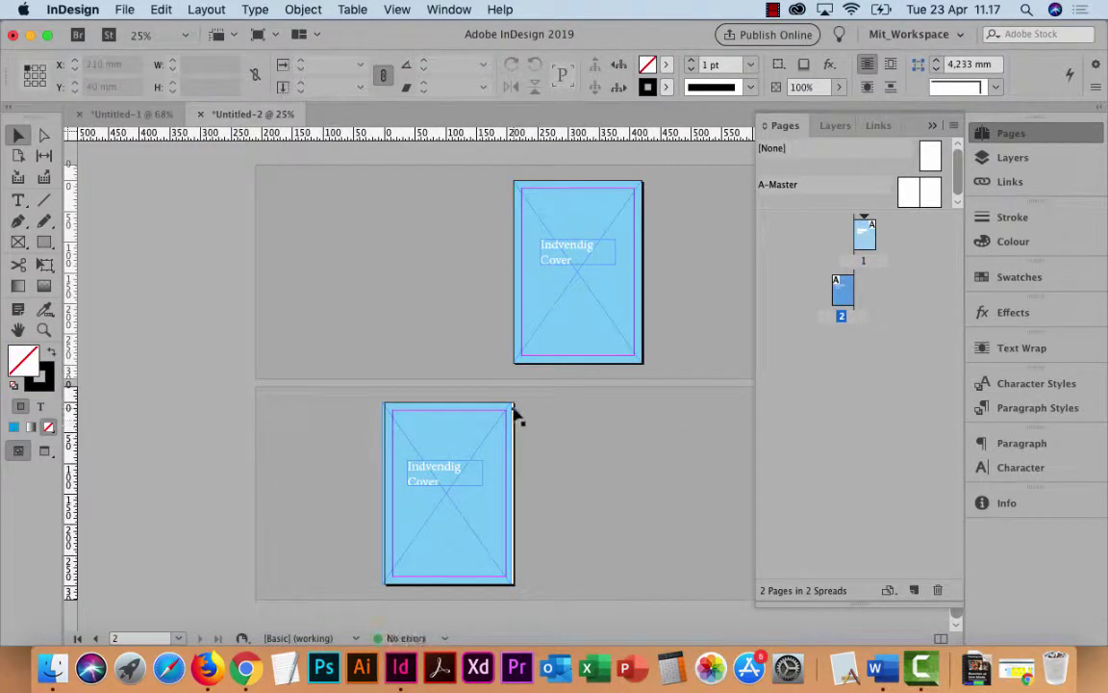
Shift the remaining inner cover panel together with its text so they line up with page 2
{"action": "left_click", "coordinate": [565, 419]}
{"action": "left_click_drag", "start_coordinate": [366, 404], "coordinate": [467, 572]}
{"action": "left_click_drag", "start_coordinate": [452, 452], "coordinate": [462, 445]}
{"action": "left_click", "coordinate": [552, 441]}
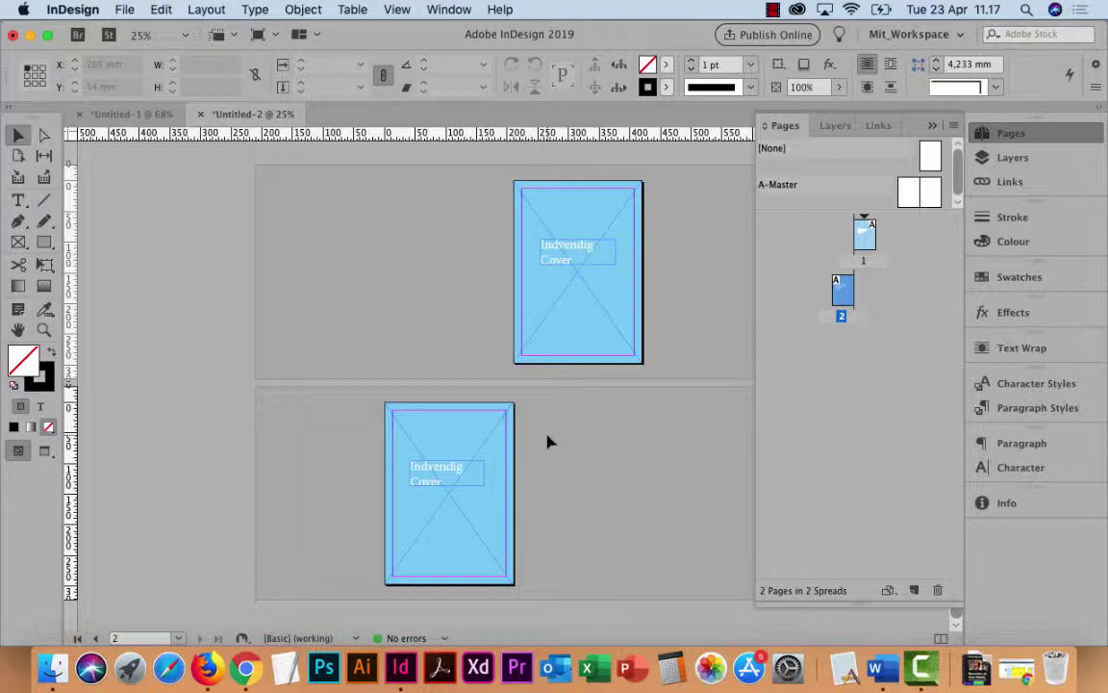
Save the document's Adobe PDF (Print) export to the Desktop under the name Indvendige_sider_limrygboghandel
{"action": "left_click", "coordinate": [124, 9]}
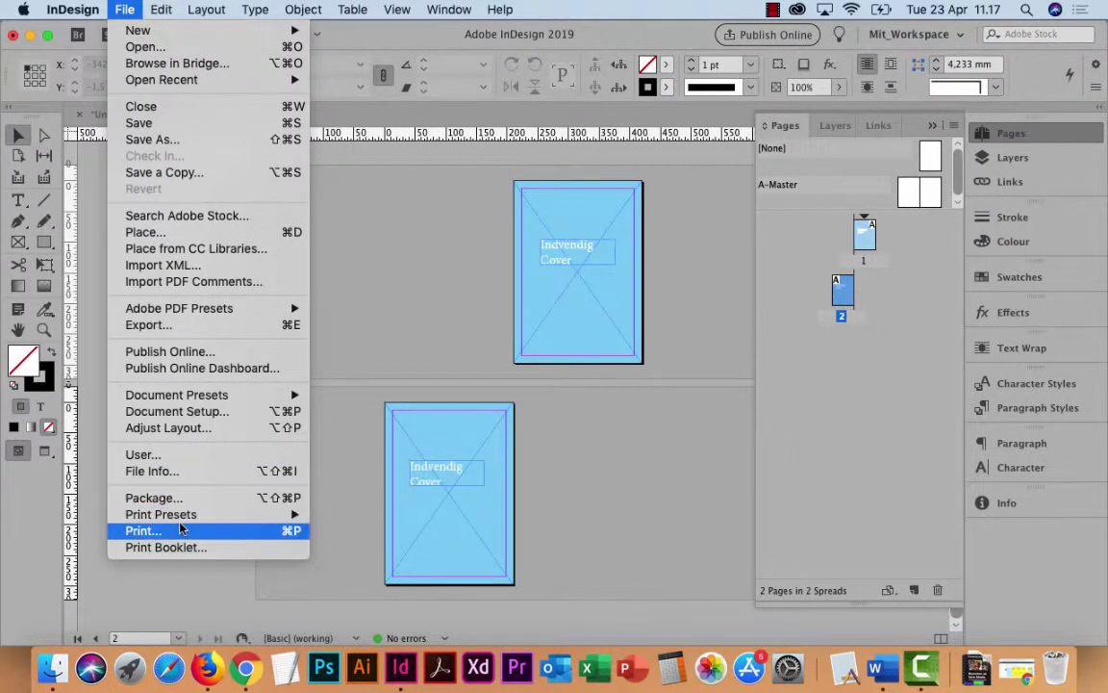
{"action": "left_click", "coordinate": [217, 325]}
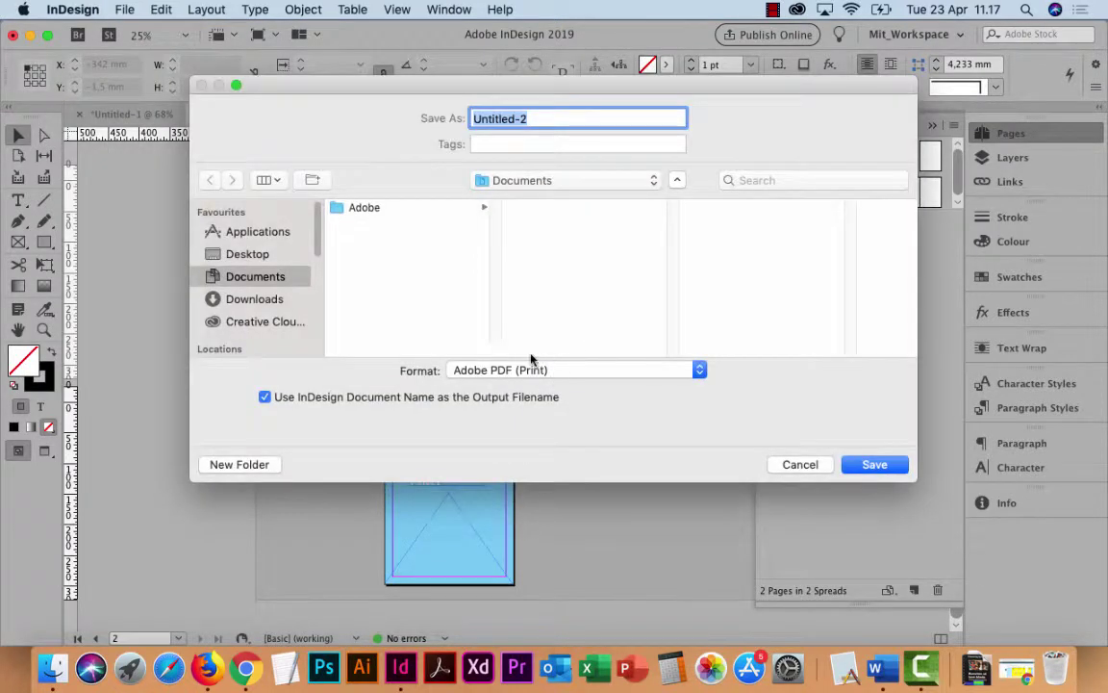
{"action": "left_click", "coordinate": [248, 252]}
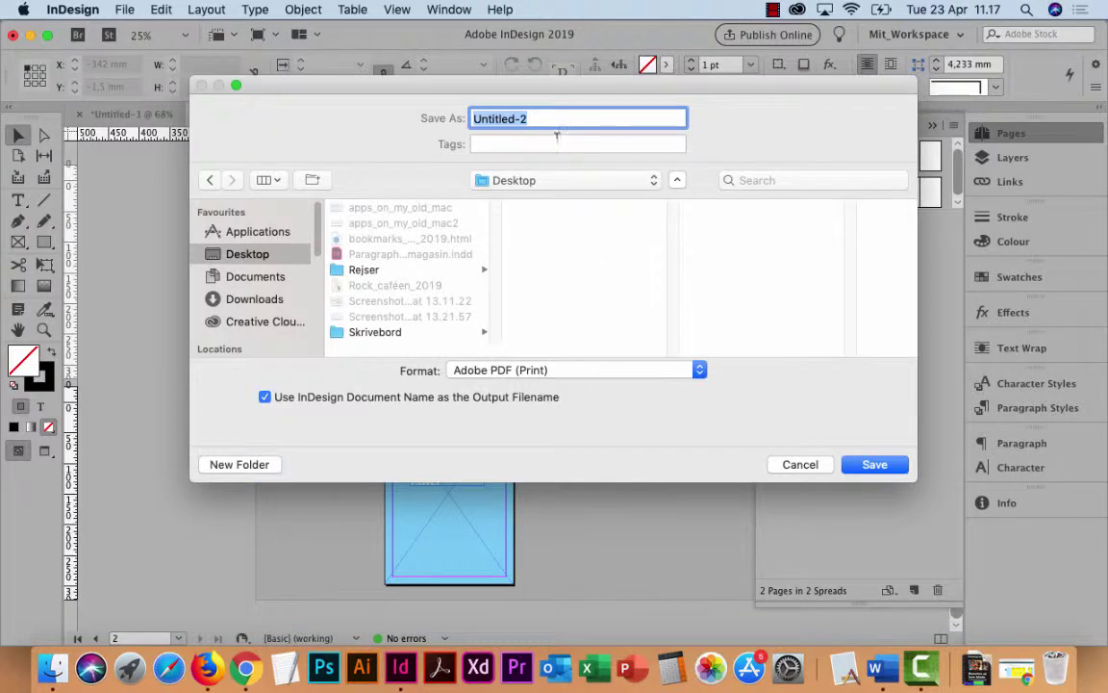
{"action": "key", "text": "BackSpace"}
{"action": "type", "text": "Ind"}
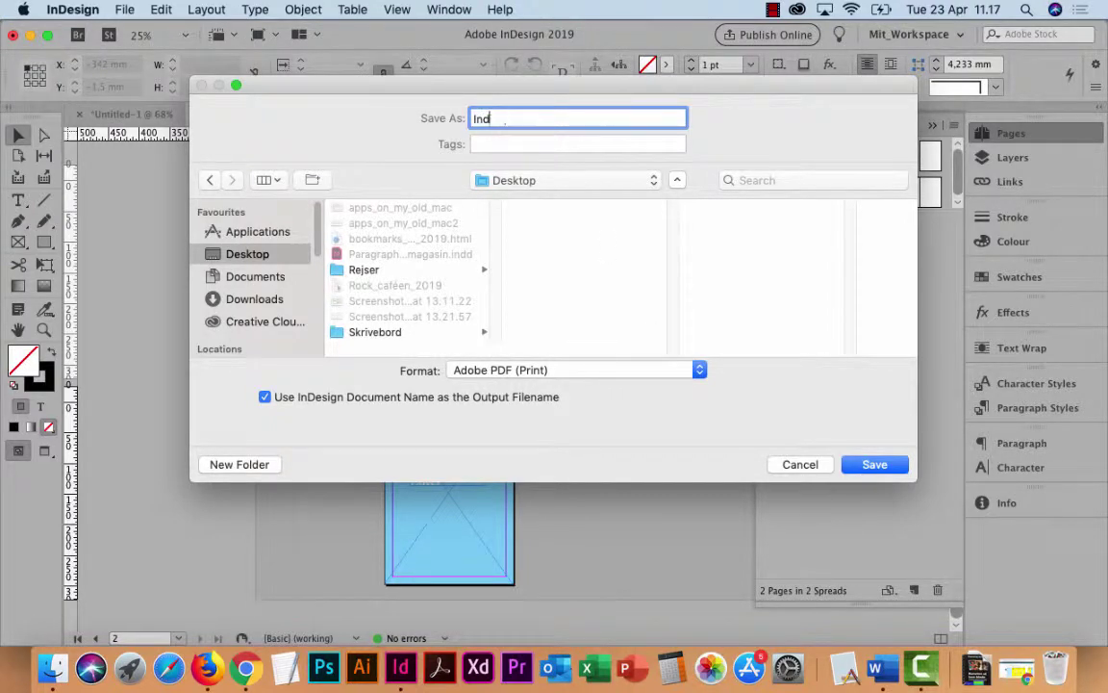
{"action": "type", "text": "vendige_sider"}
{"action": "type", "text": "_limryg"}
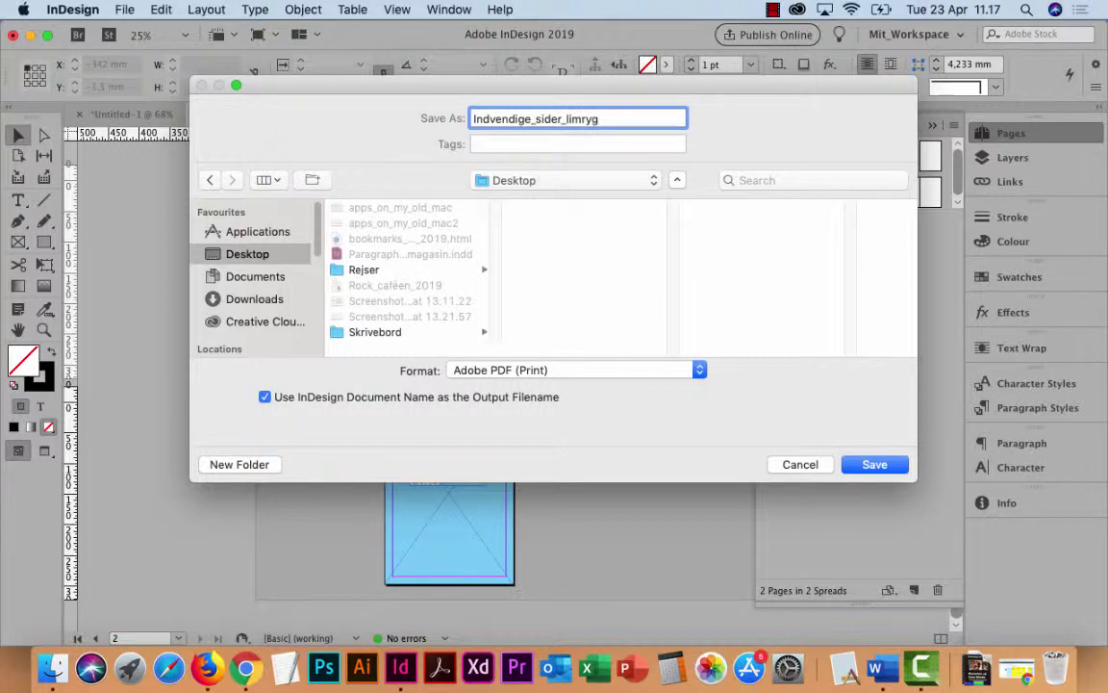
{"action": "type", "text": "boghandel"}
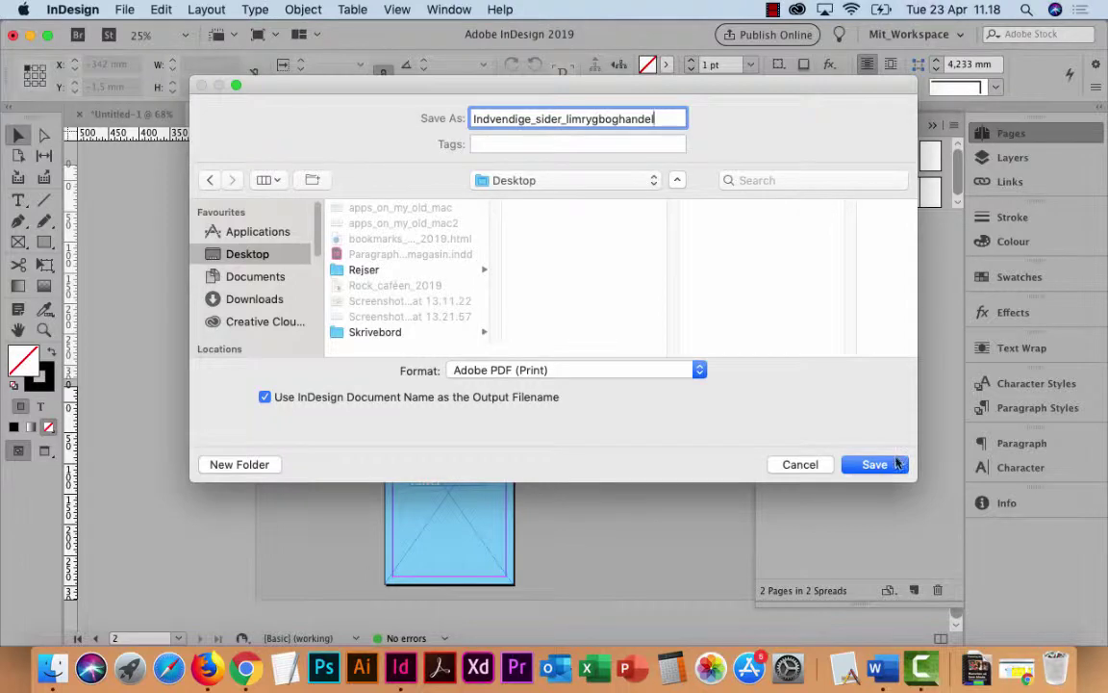
{"action": "left_click", "coordinate": [896, 465]}
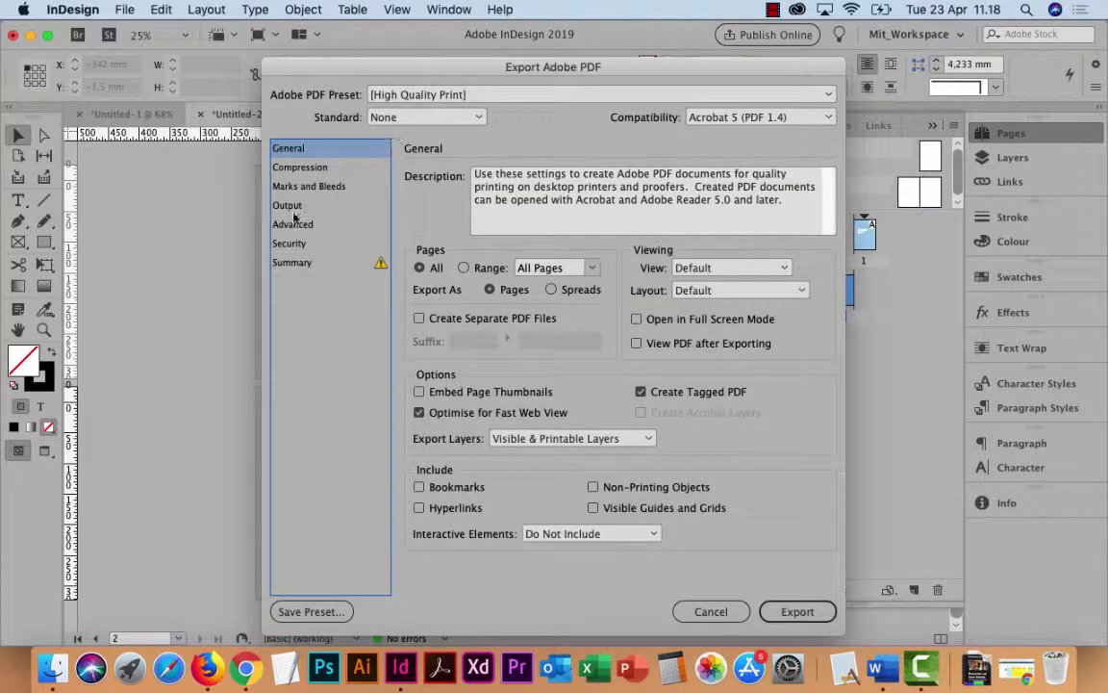
Export the PDF with the High Quality Print preset, all printer's marks and the document bleed settings
{"action": "left_click", "coordinate": [539, 100]}
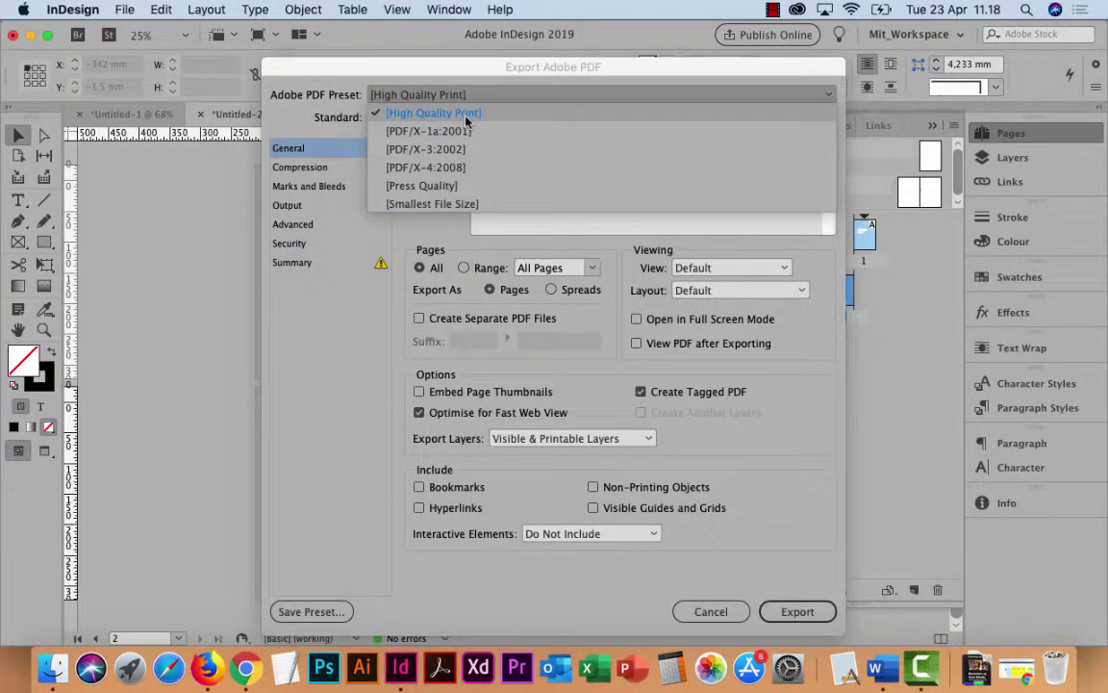
{"action": "left_click", "coordinate": [510, 116]}
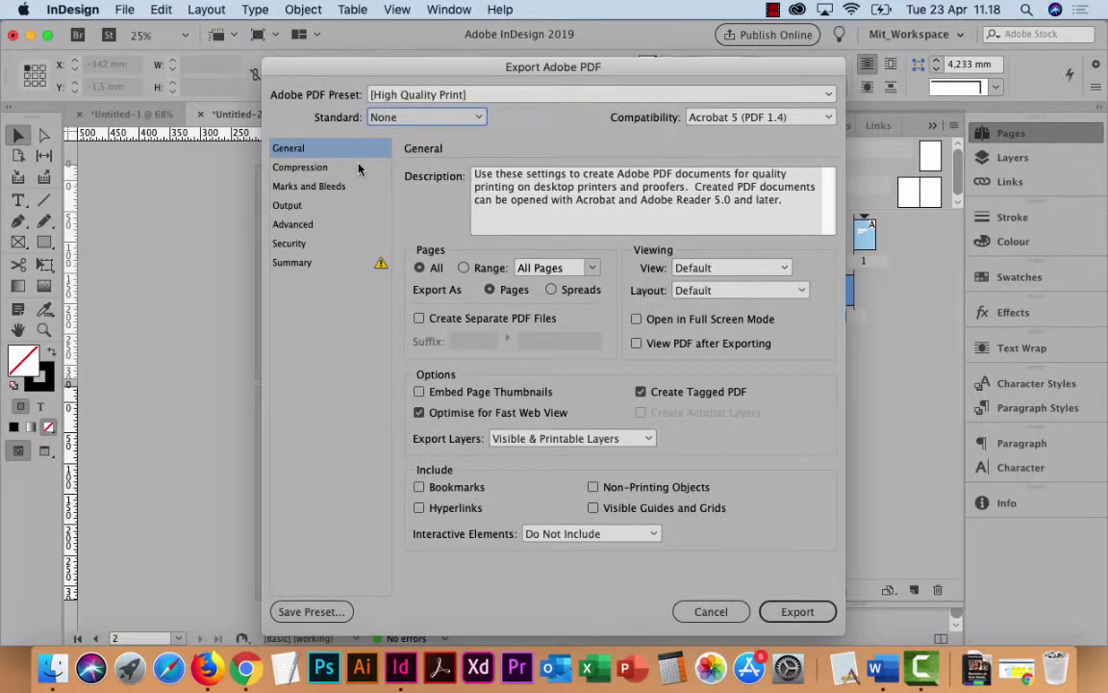
{"action": "left_click", "coordinate": [318, 167]}
{"action": "left_click", "coordinate": [337, 189]}
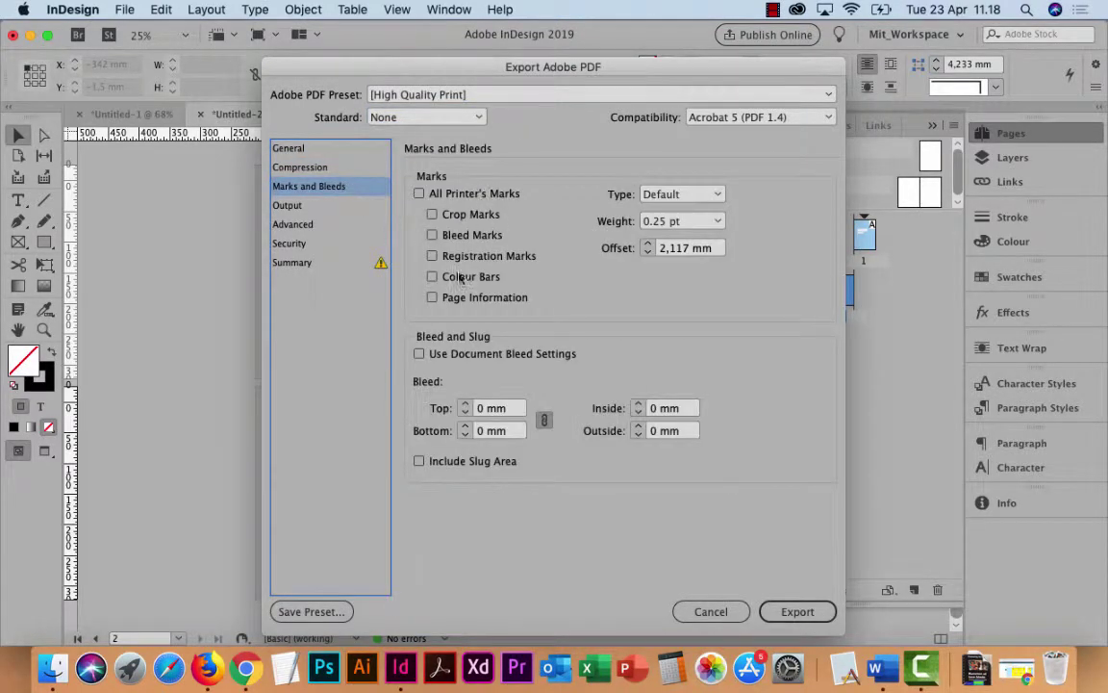
{"action": "left_click", "coordinate": [418, 193]}
{"action": "left_click", "coordinate": [419, 354]}
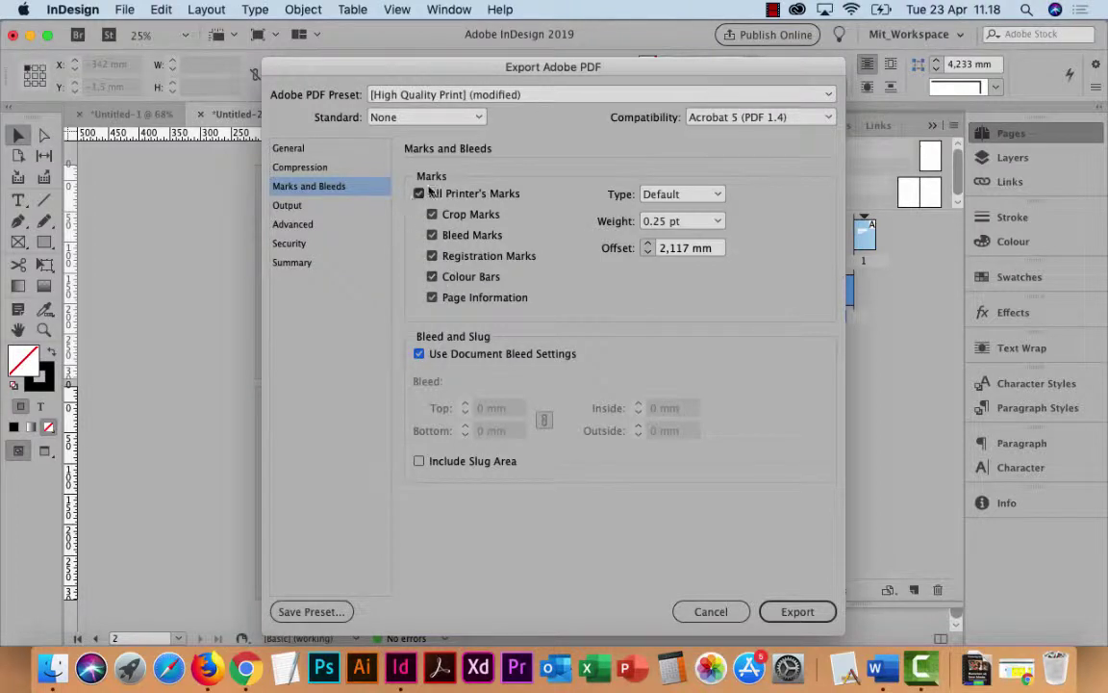
{"action": "left_click", "coordinate": [785, 620]}
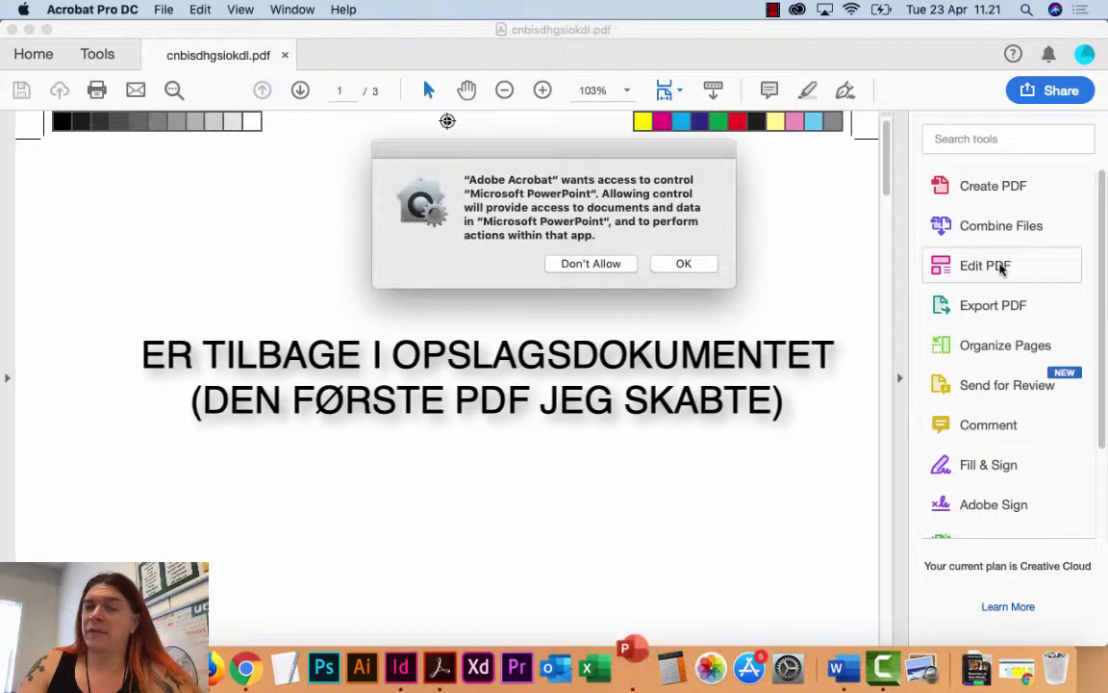
In Acrobat, allow the PowerPoint access request and put cnbisdhgsiokdl.pdf into Edit PDF mode with its page thumbnails shown
{"action": "left_click", "coordinate": [708, 267]}
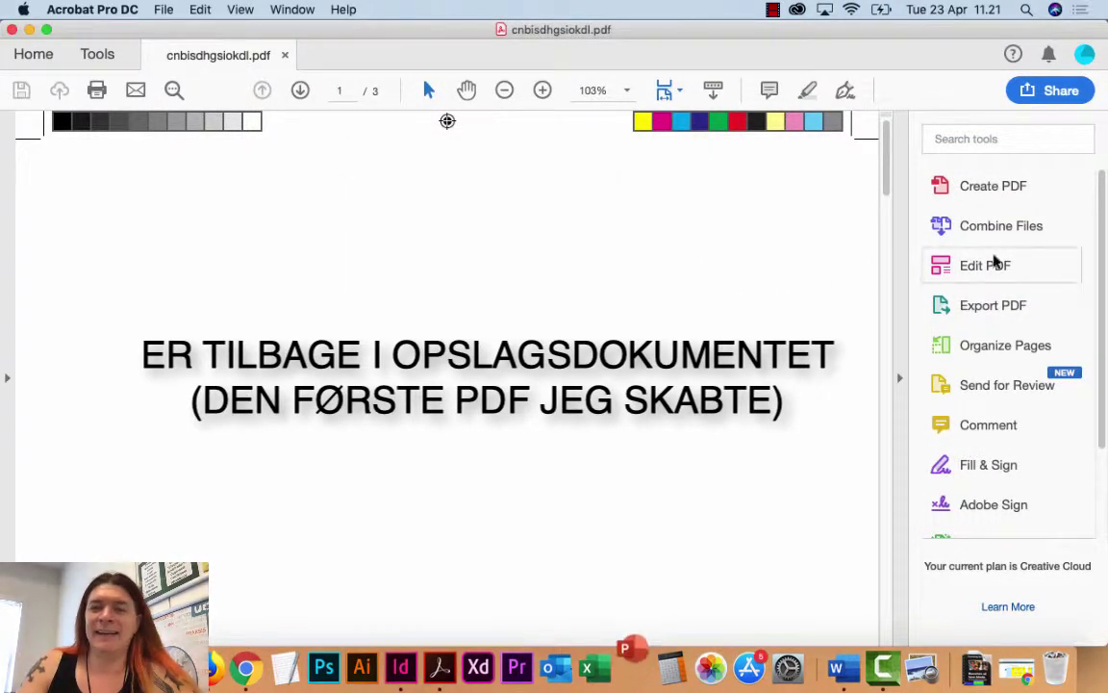
{"action": "left_click", "coordinate": [1008, 263]}
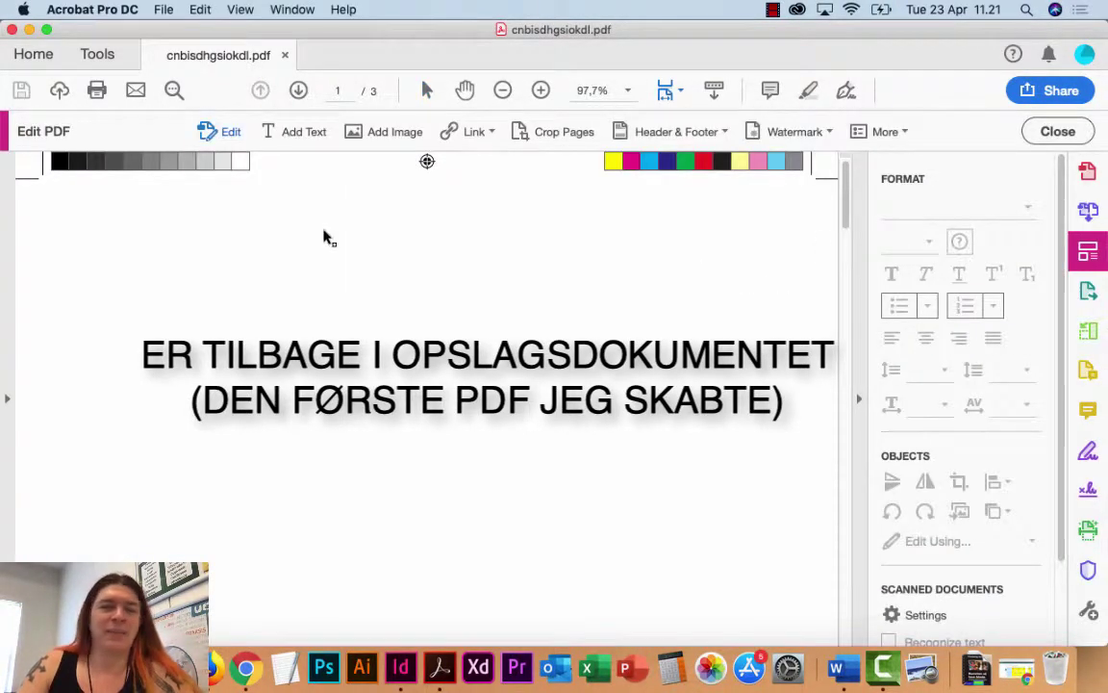
{"action": "left_click", "coordinate": [7, 397]}
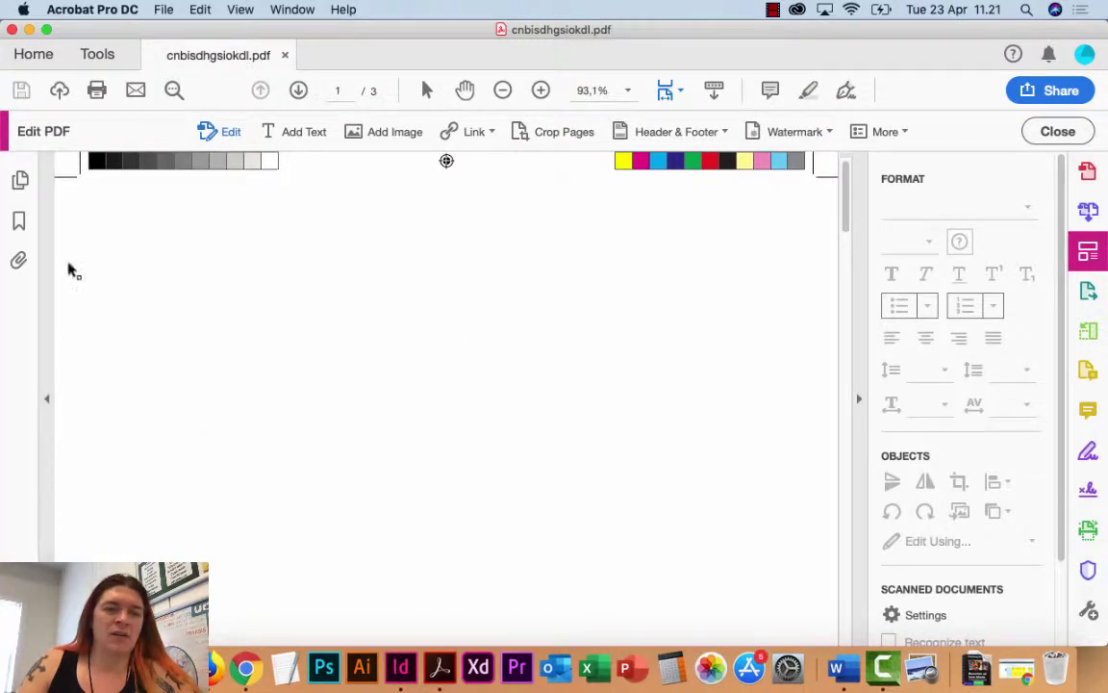
{"action": "left_click", "coordinate": [21, 180]}
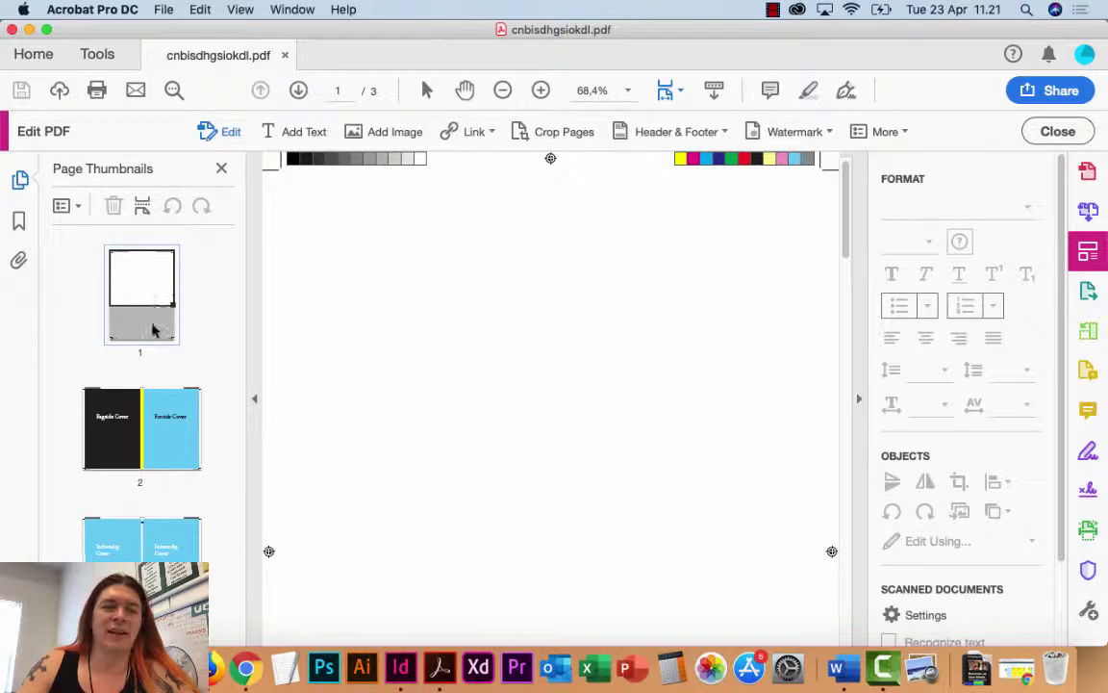
{"action": "key", "text": "F4"}
{"action": "left_click", "coordinate": [21, 180]}
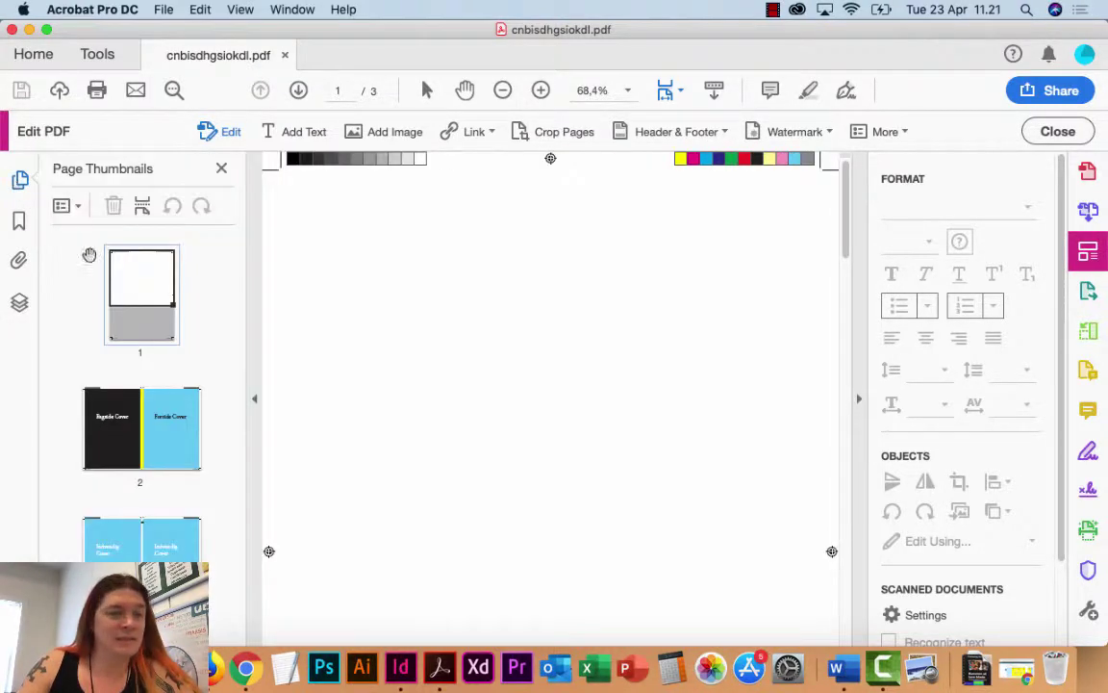
Delete the blank first page from the PDF, keeping the outer and inner cover spreads
{"action": "right_click", "coordinate": [156, 299]}
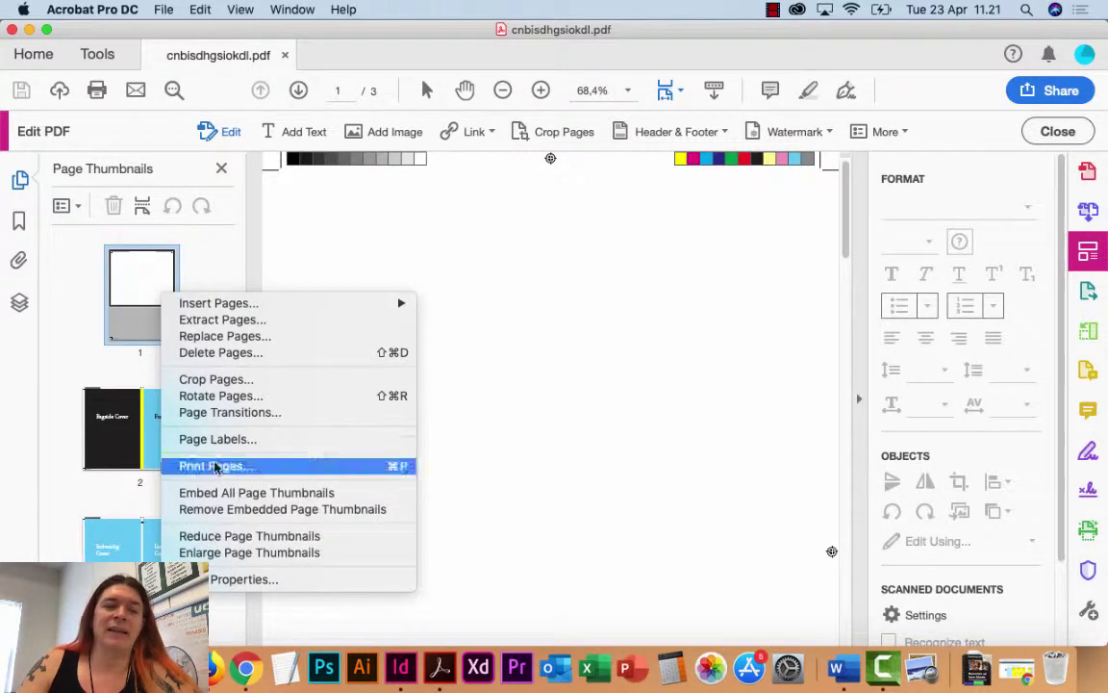
{"action": "left_click", "coordinate": [227, 360]}
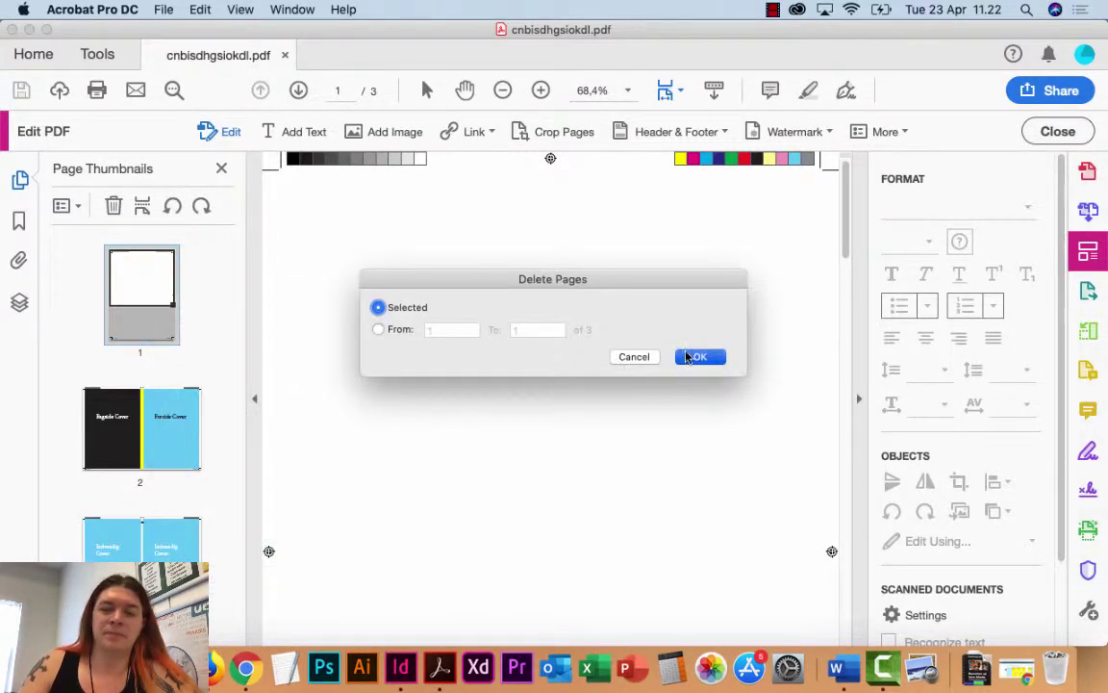
{"action": "left_click", "coordinate": [685, 357]}
{"action": "left_click", "coordinate": [687, 250]}
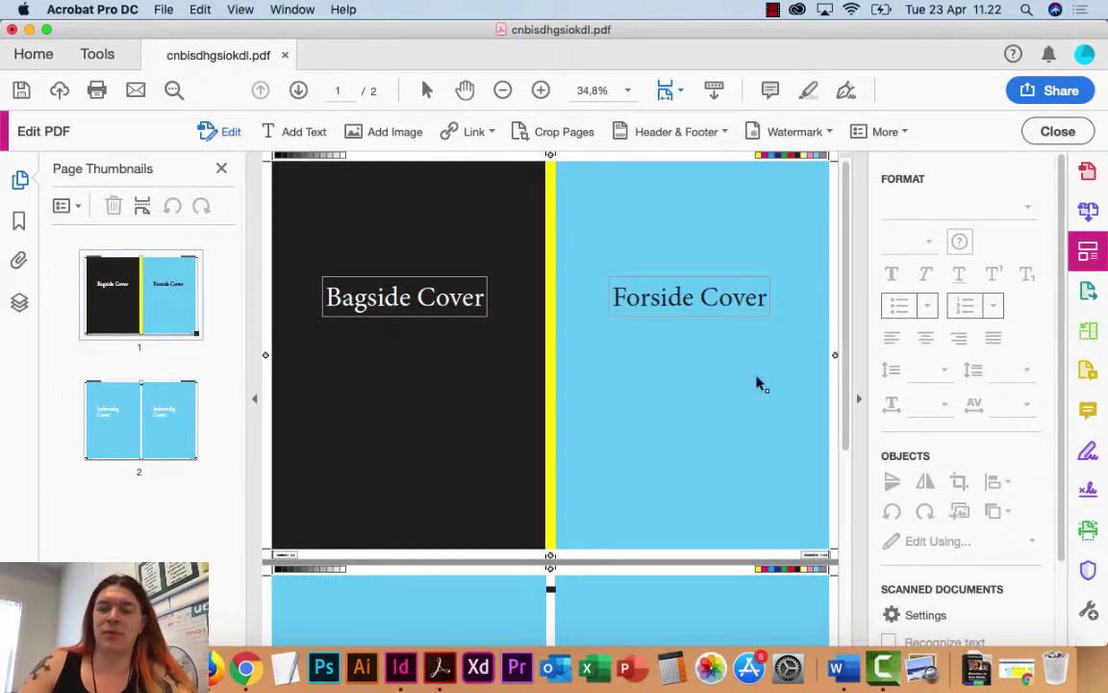
Leave PDF editing, hide the page thumbnails and view both cover spreads together at 12.5%
{"action": "left_click", "coordinate": [1057, 131]}
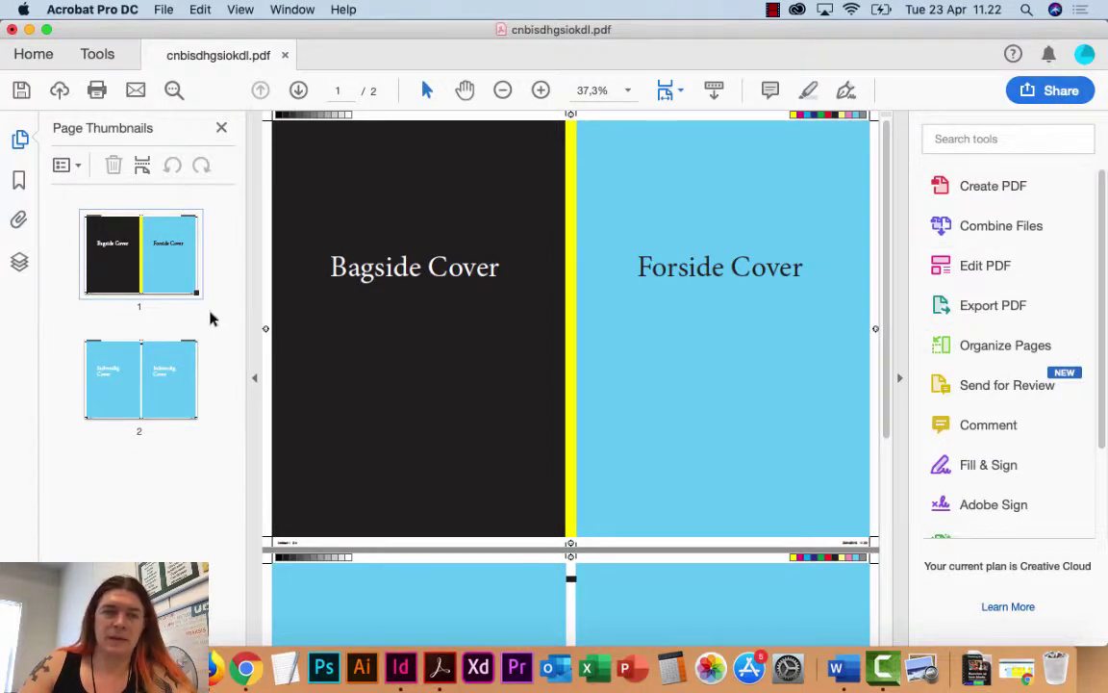
{"action": "left_click", "coordinate": [256, 382]}
{"action": "scroll", "coordinate": [351, 333], "scroll_direction": "down", "scroll_amount": 5}
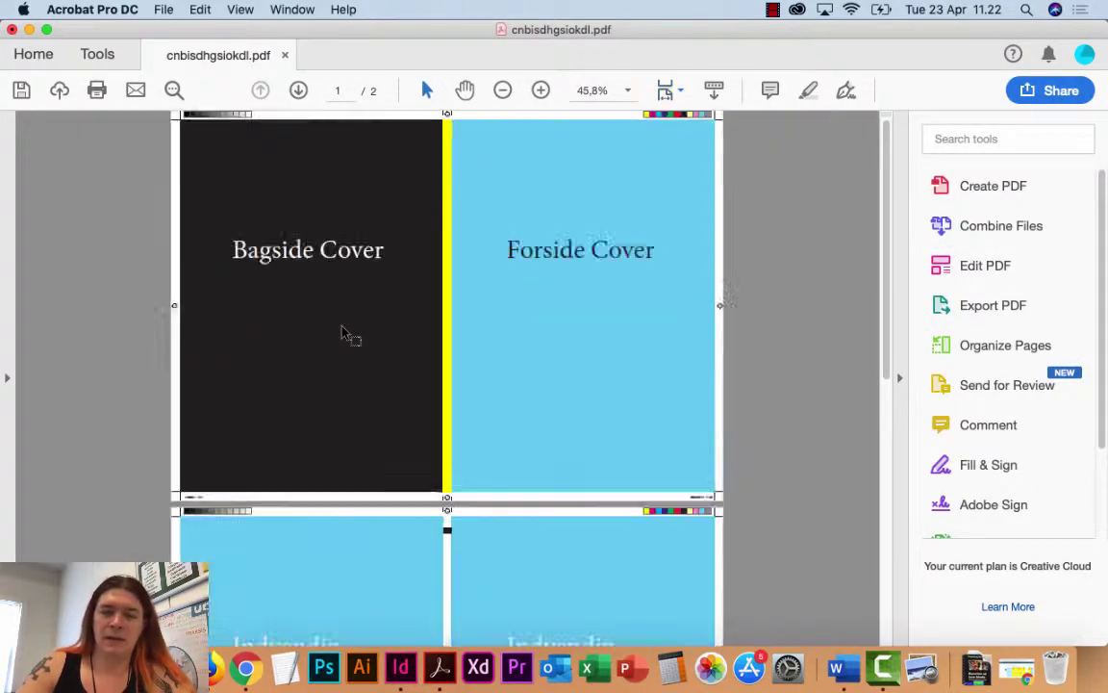
{"action": "scroll", "coordinate": [342, 331], "scroll_direction": "down", "scroll_amount": 2}
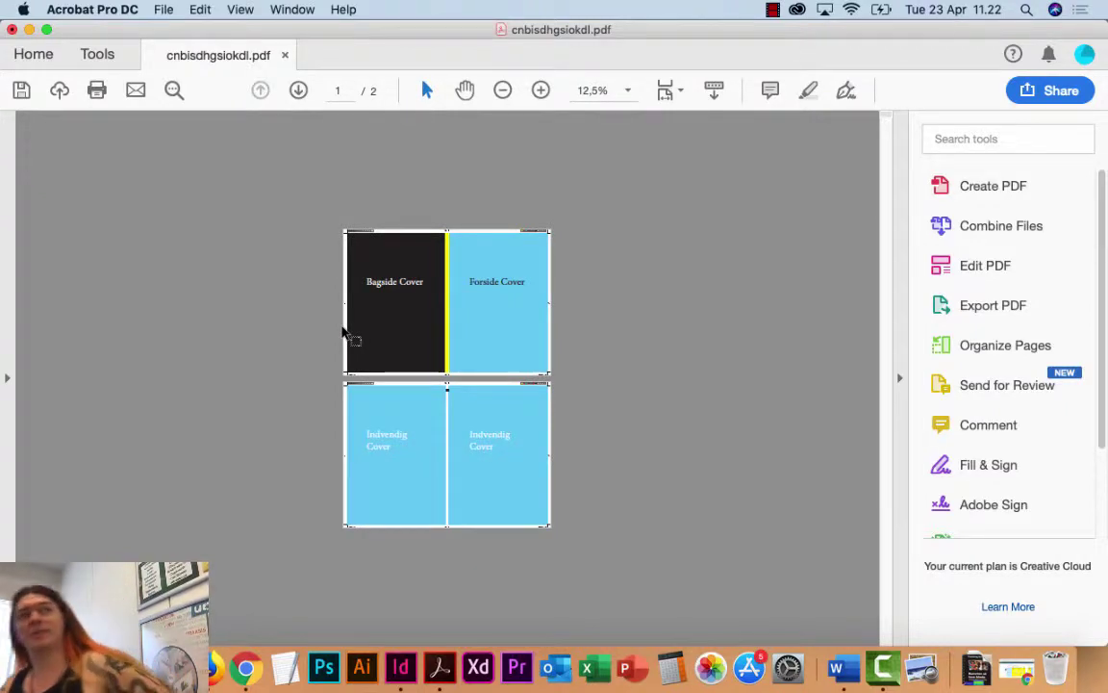